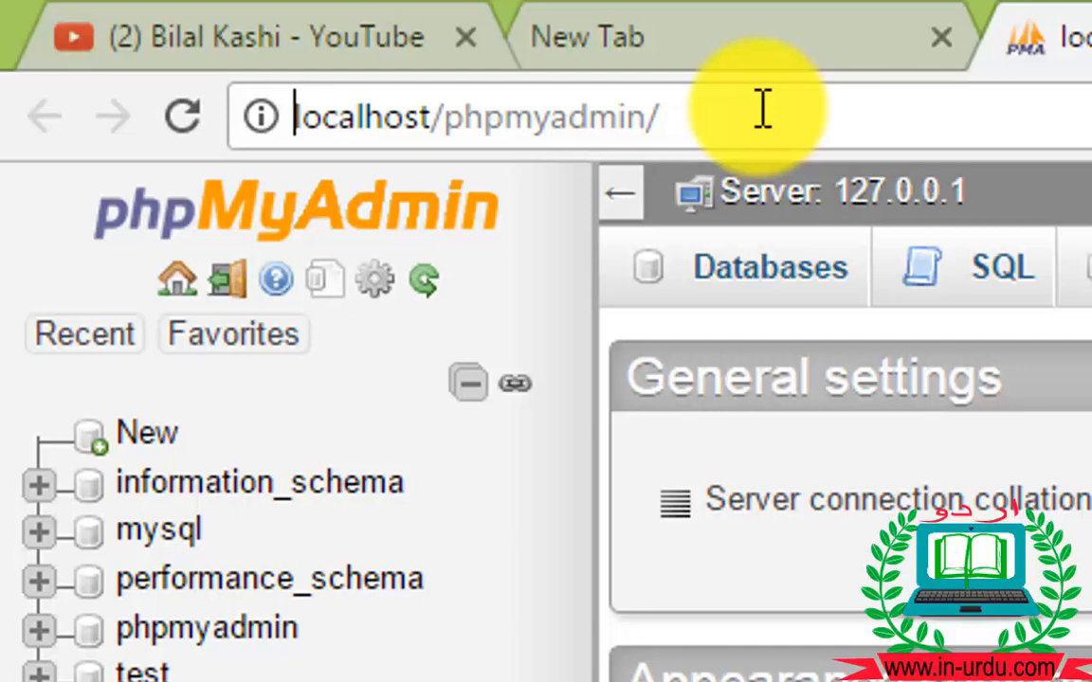
# Open the WordPress admin login page at localhost/wordpress/wp-admin and log in with the prefilled credentials
pyautogui.moveTo(764, 110); pyautogui.dragTo(454, 126)
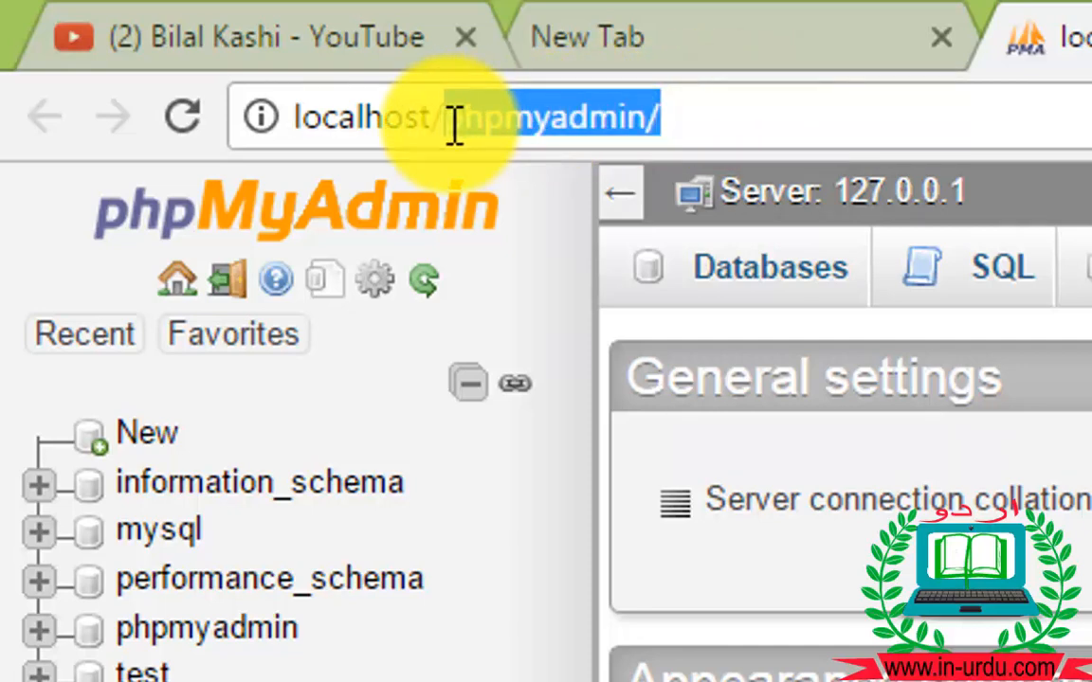
pyautogui.press('BackSpace')
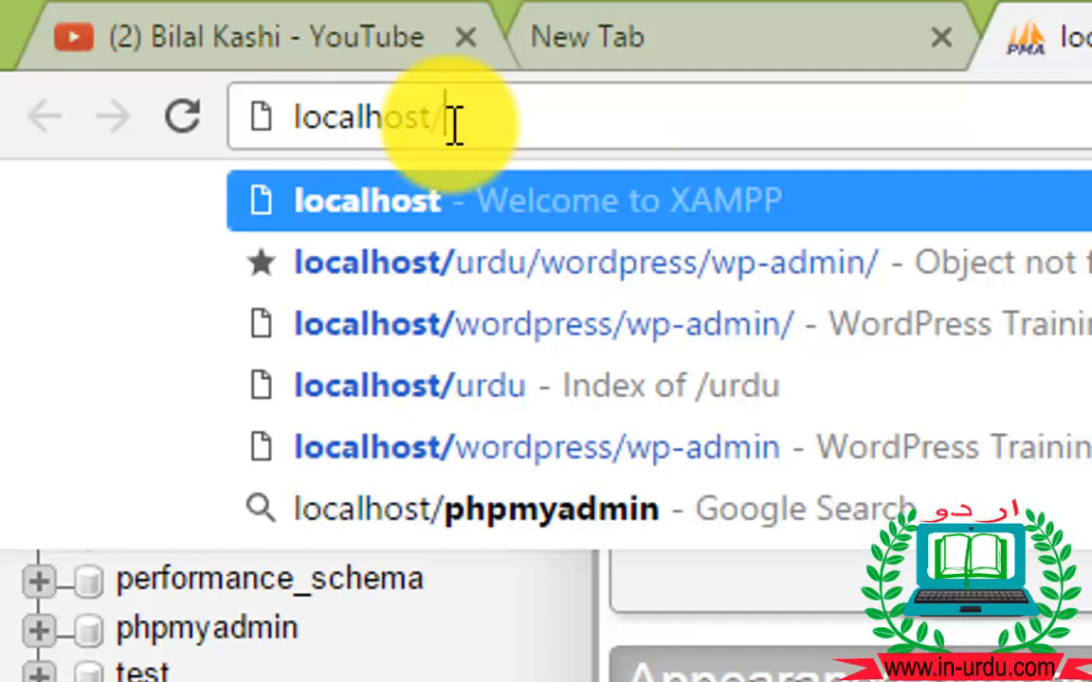
pyautogui.write('wor')
pyautogui.press('End')
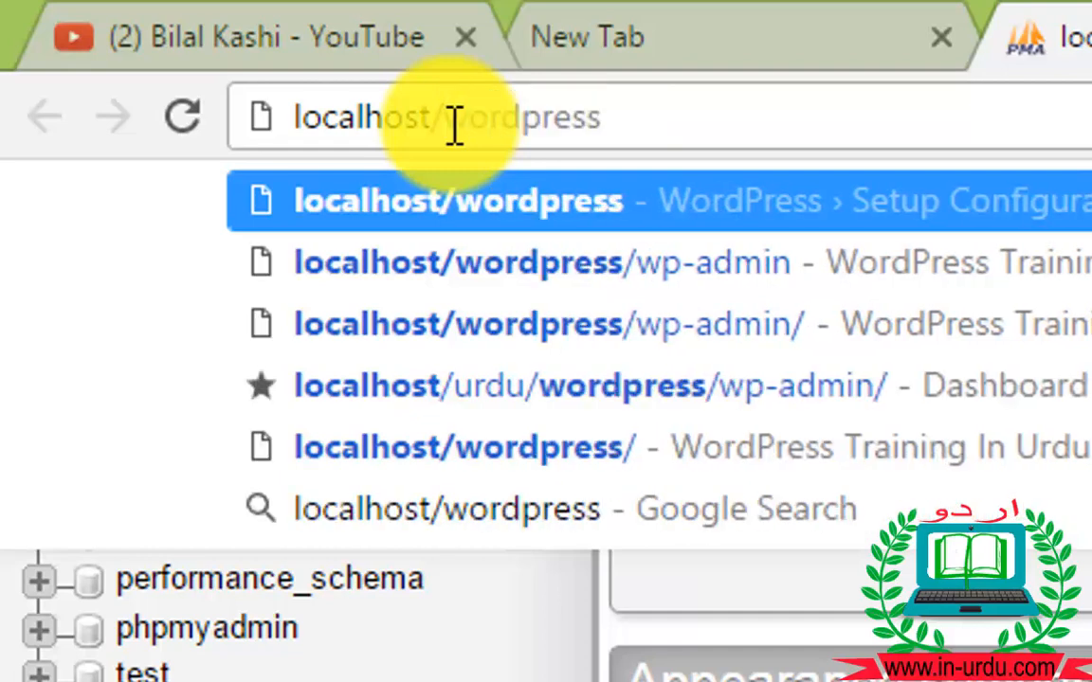
pyautogui.write('/')
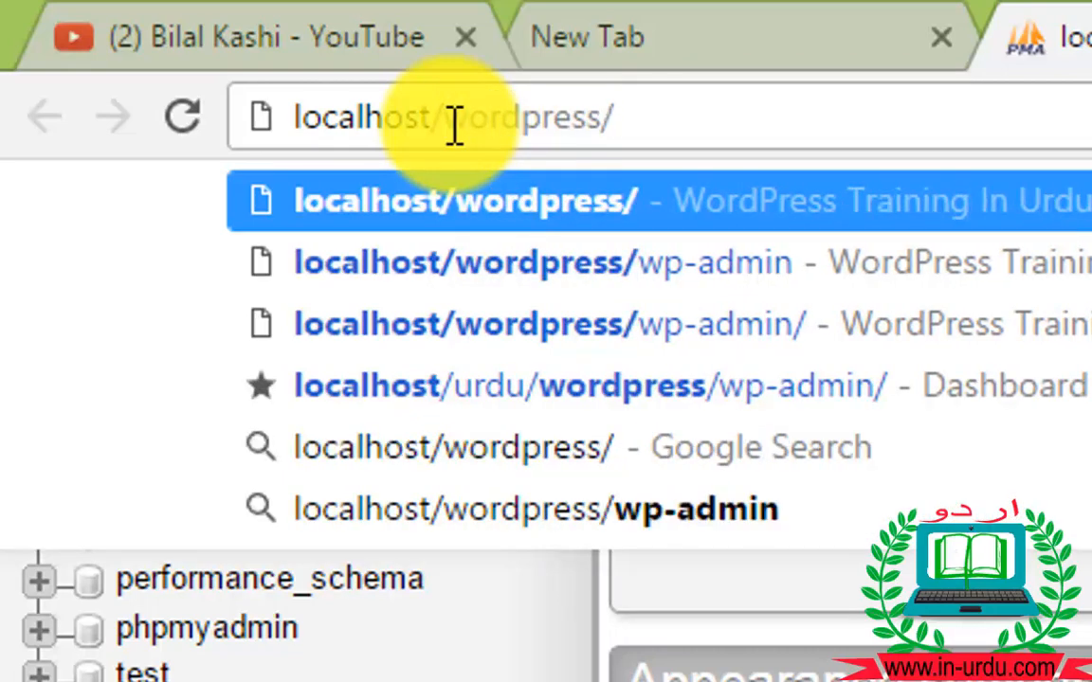
pyautogui.write('wp')
pyautogui.press('End')
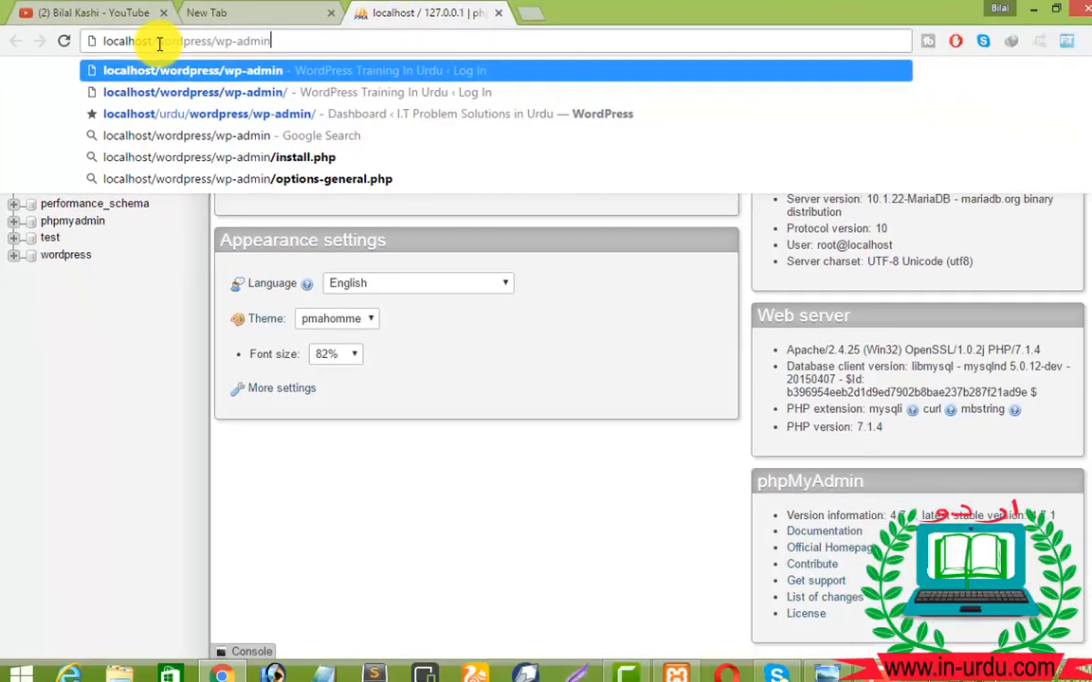
pyautogui.press('Return')
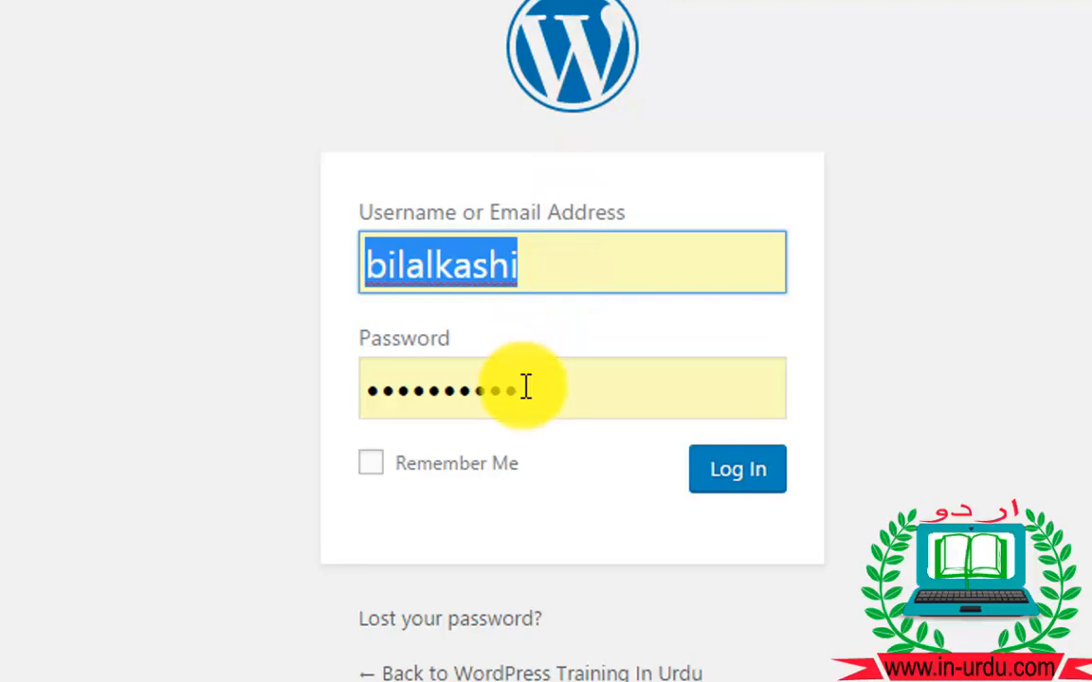
pyautogui.click(742, 476)
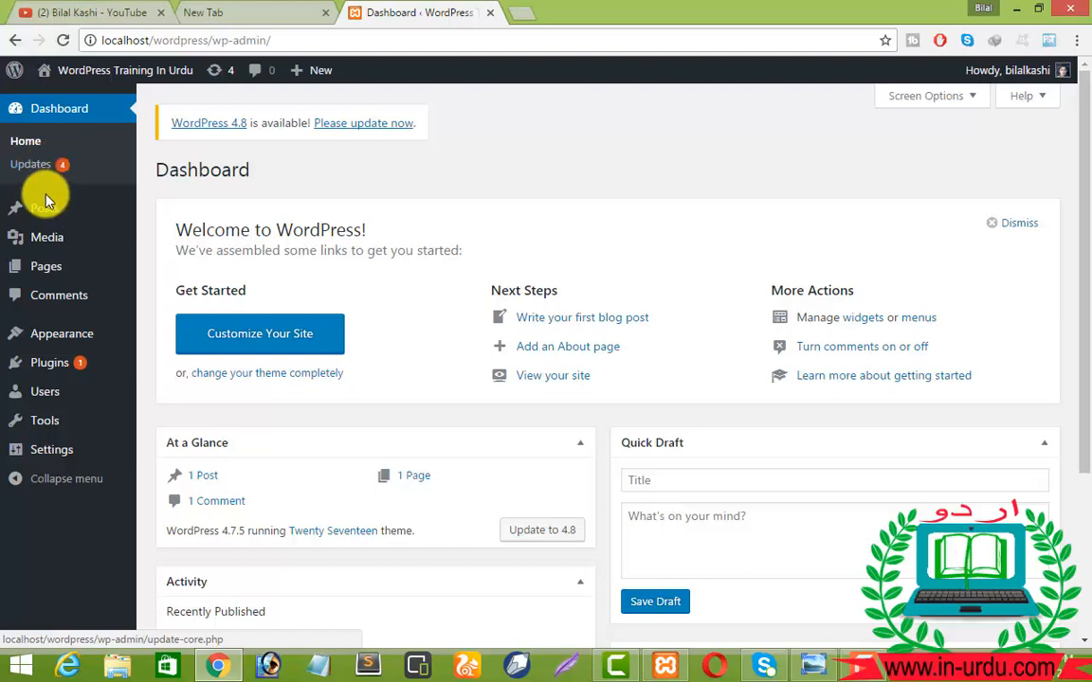
# Start a new post from the WordPress dashboard
pyautogui.moveTo(47, 210)
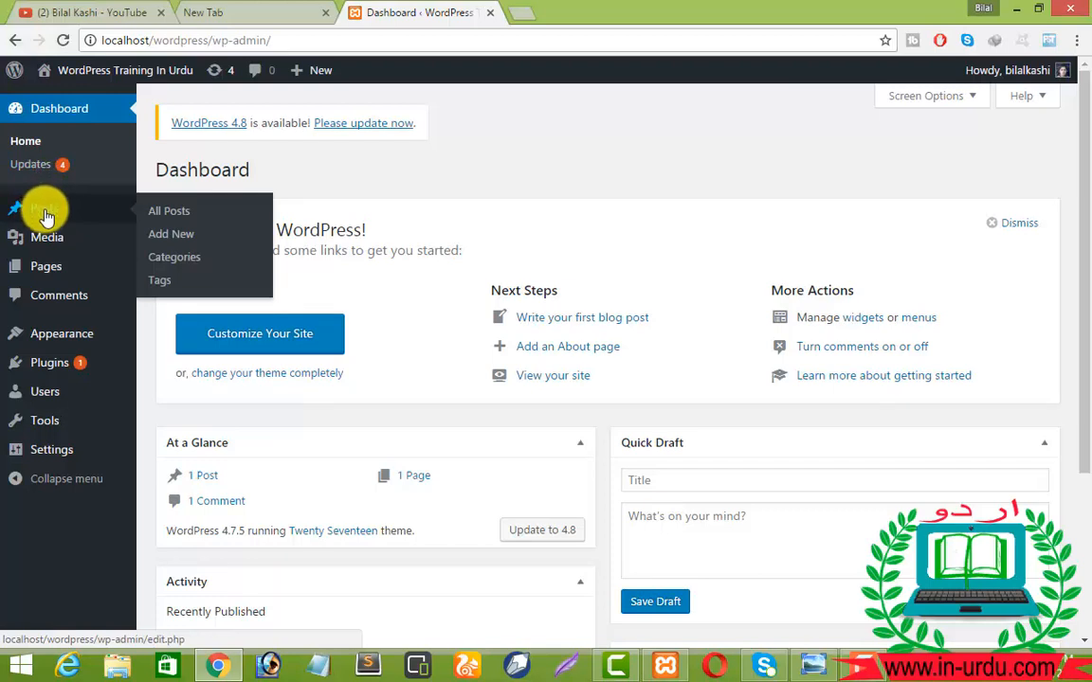
pyautogui.click(188, 240)
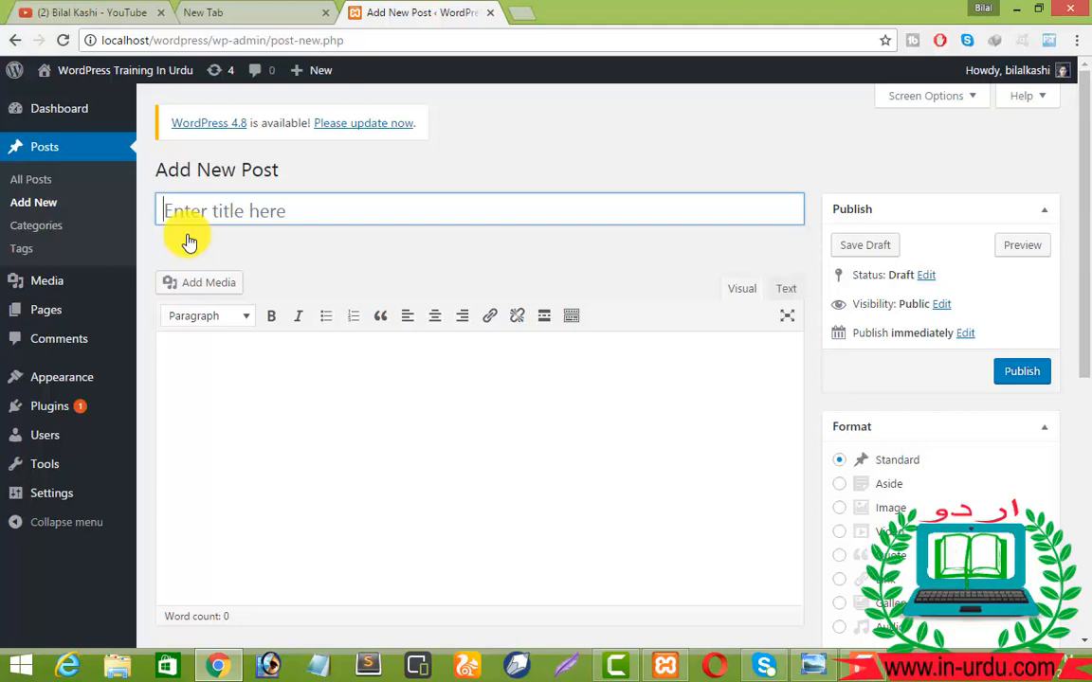
pyautogui.moveTo(64, 115)
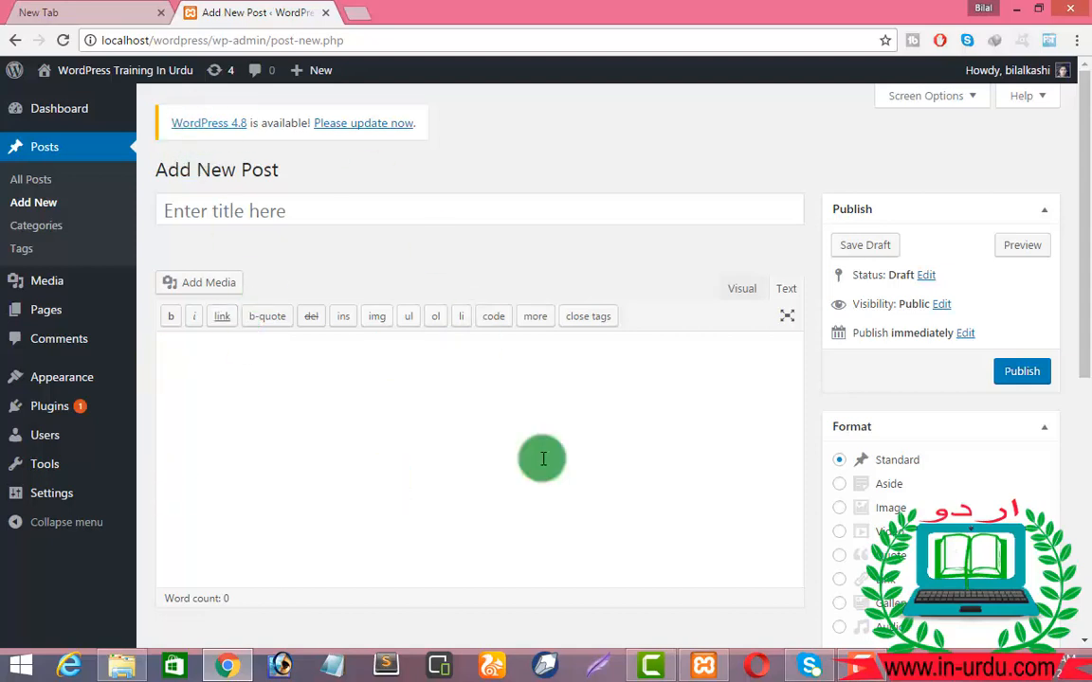
# Switch the post editor to Visual mode and enter the line "hi I am" followed by the author's full name
pyautogui.click(321, 216)
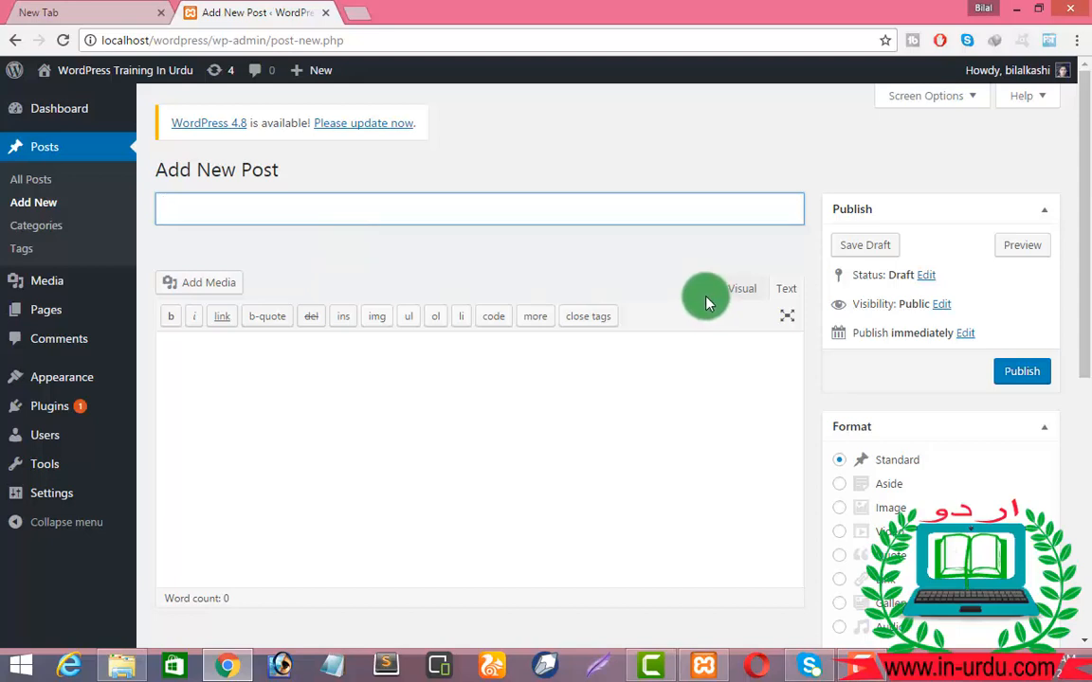
pyautogui.click(742, 288)
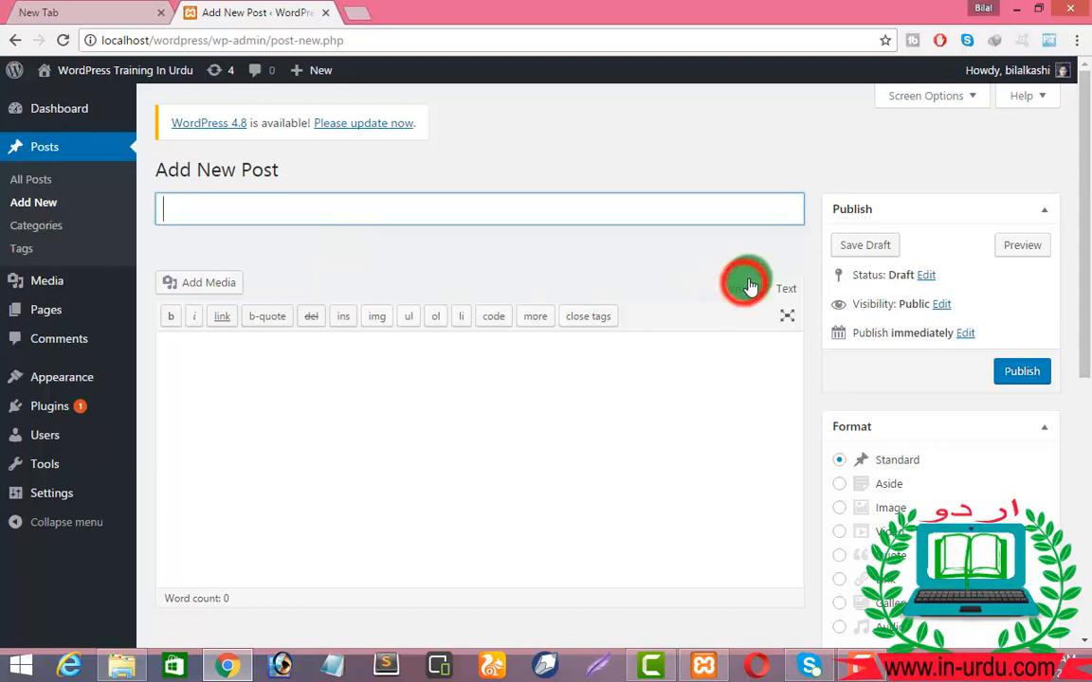
pyautogui.click(785, 290)
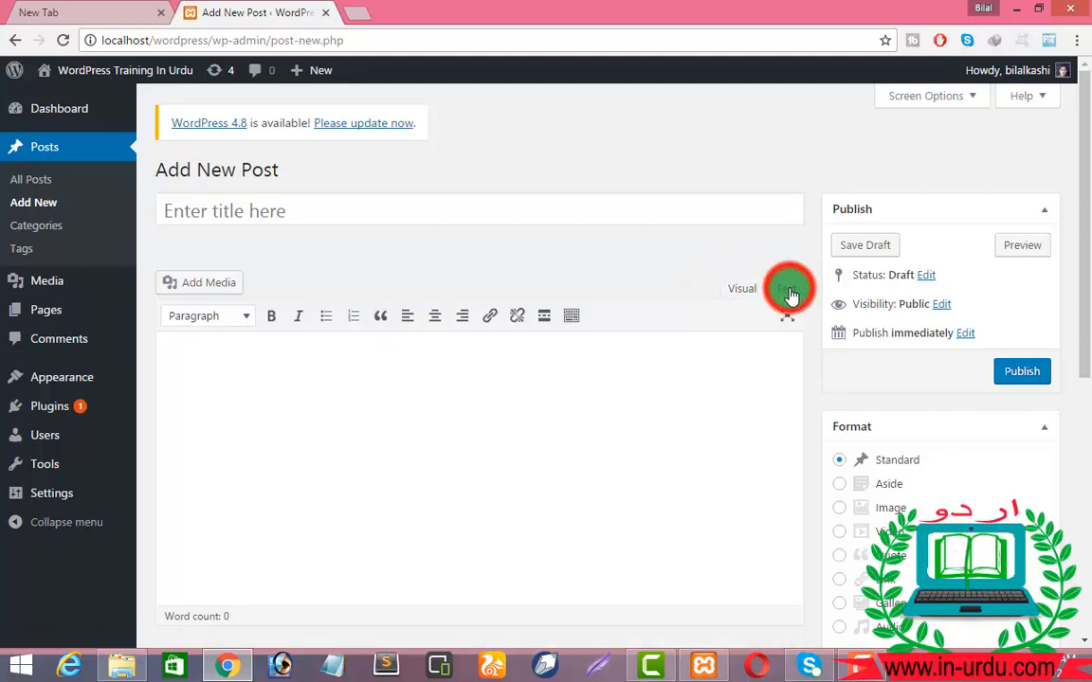
pyautogui.click(736, 297)
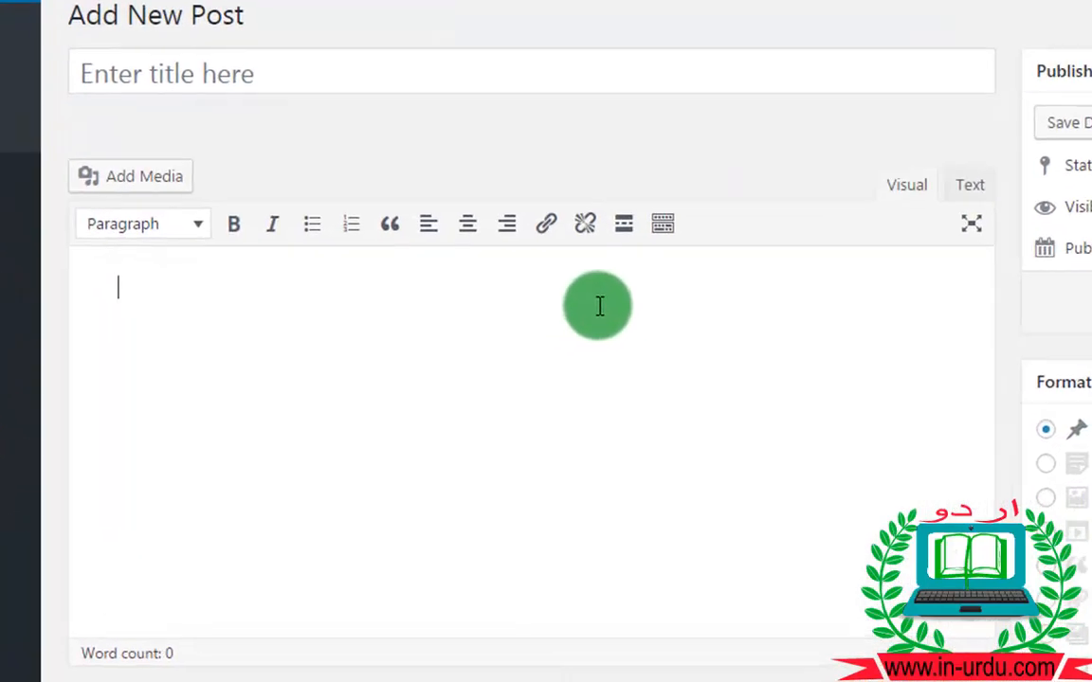
pyautogui.write('hi I am bilal kashi')
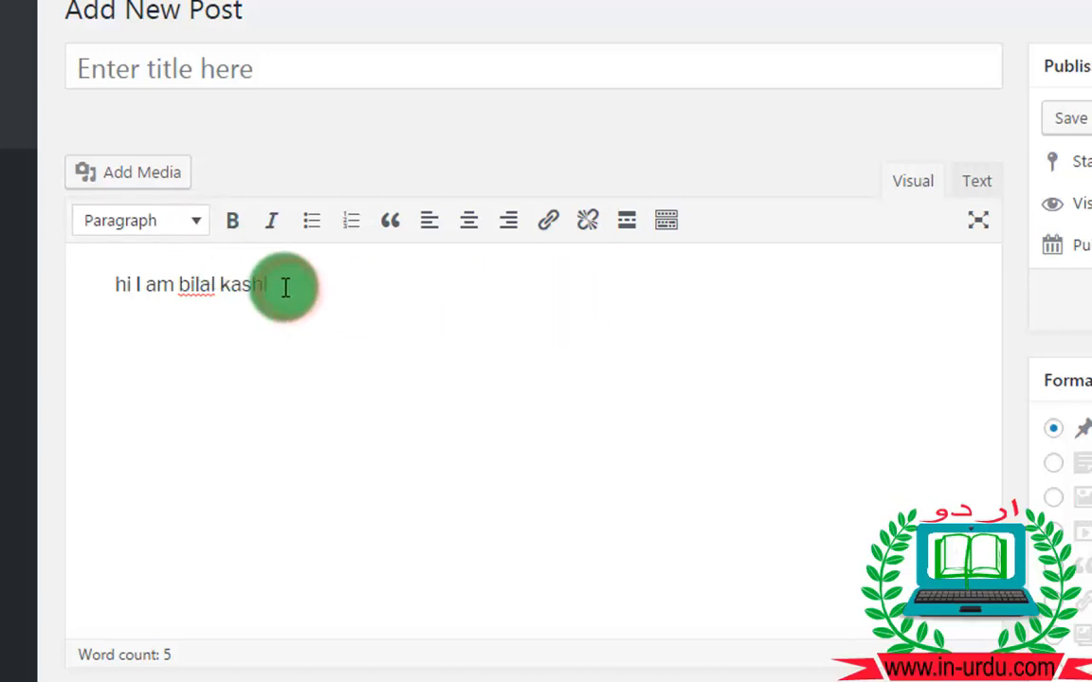
# Format the introduction line in the post body as Heading 1
pyautogui.moveTo(285, 288); pyautogui.dragTo(113, 272)
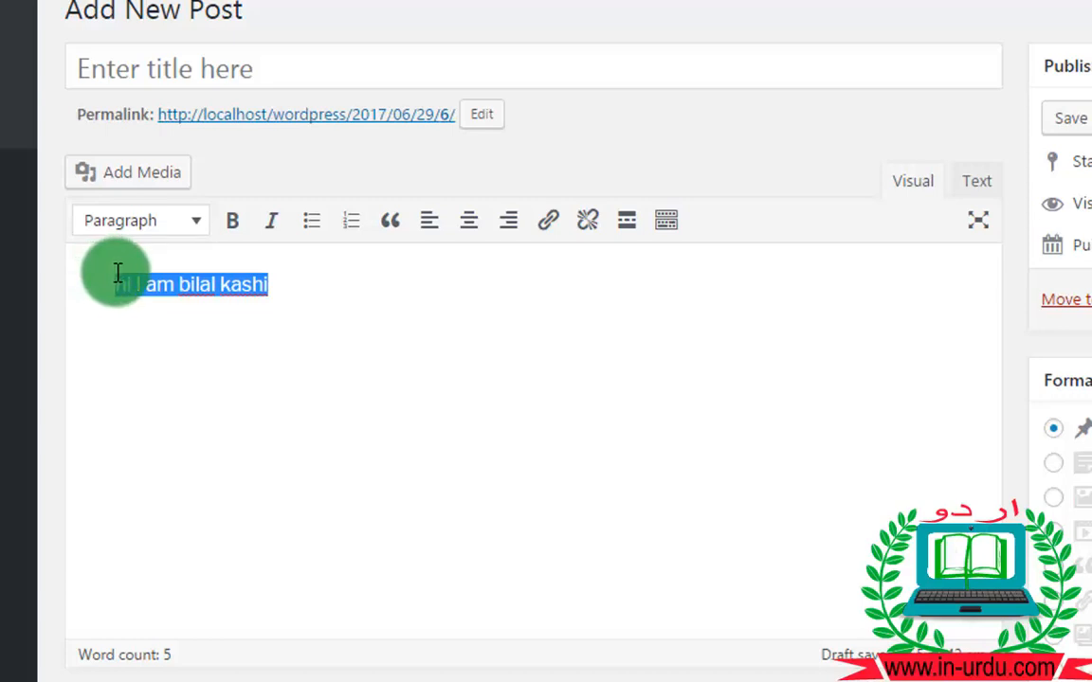
pyautogui.click(512, 329)
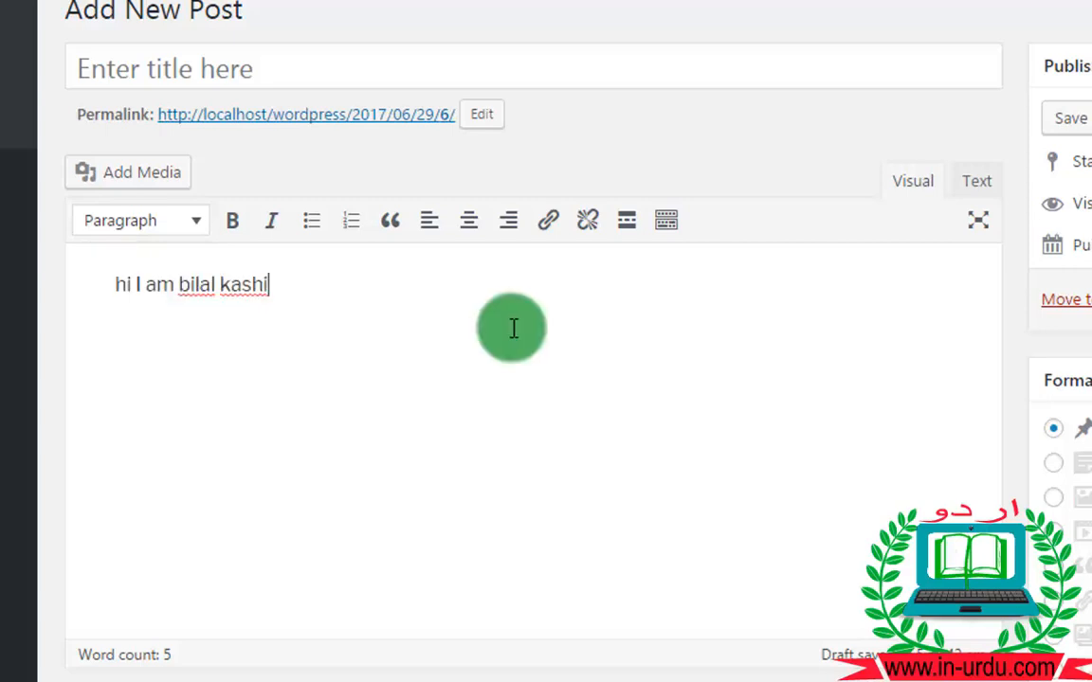
pyautogui.moveTo(274, 283); pyautogui.dragTo(123, 273)
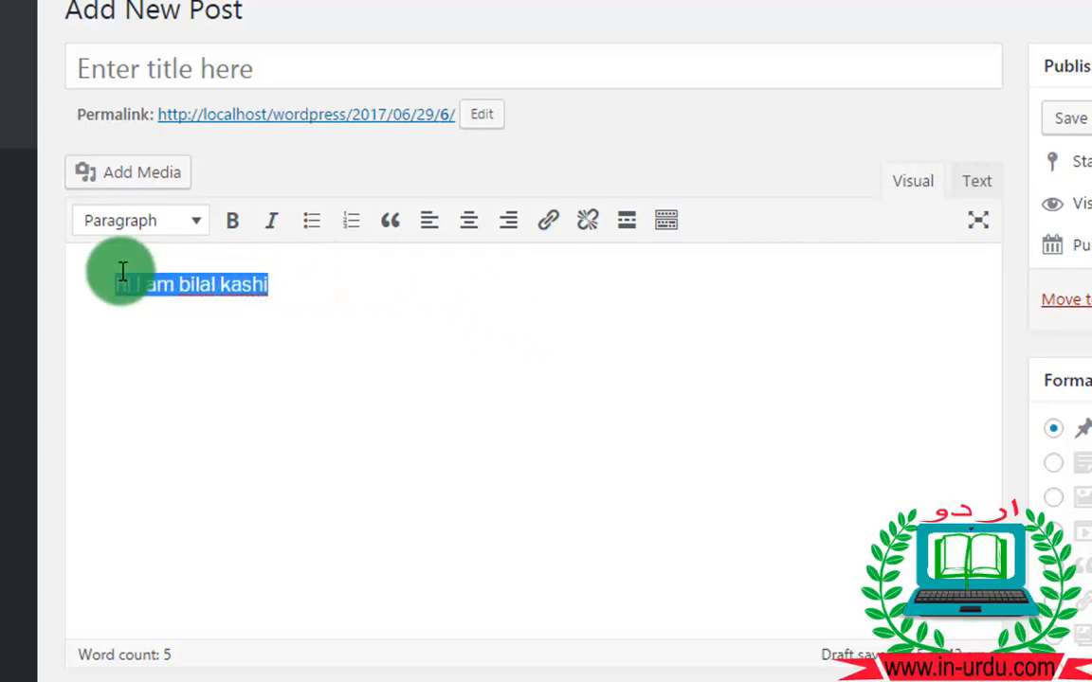
pyautogui.click(166, 224)
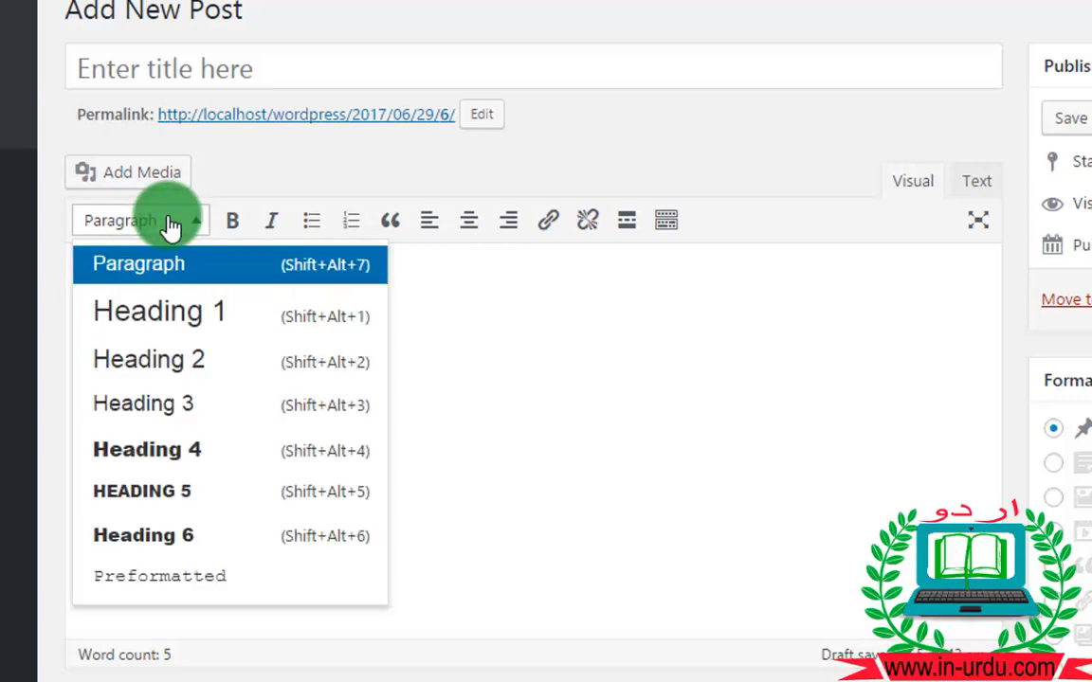
pyautogui.click(172, 320)
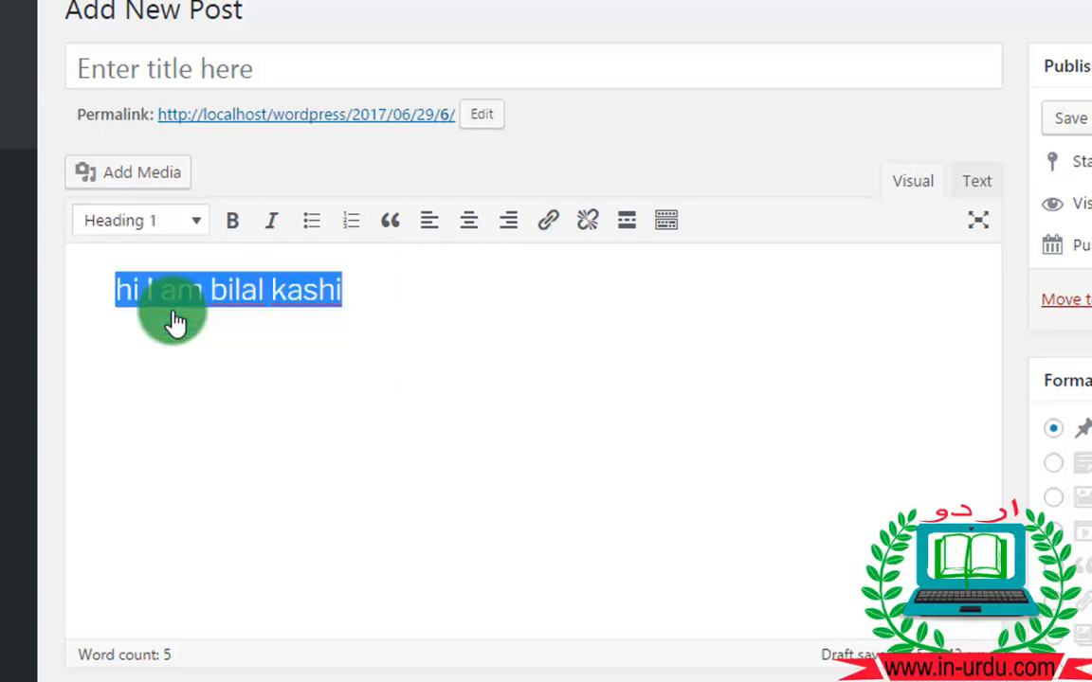
pyautogui.click(357, 294)
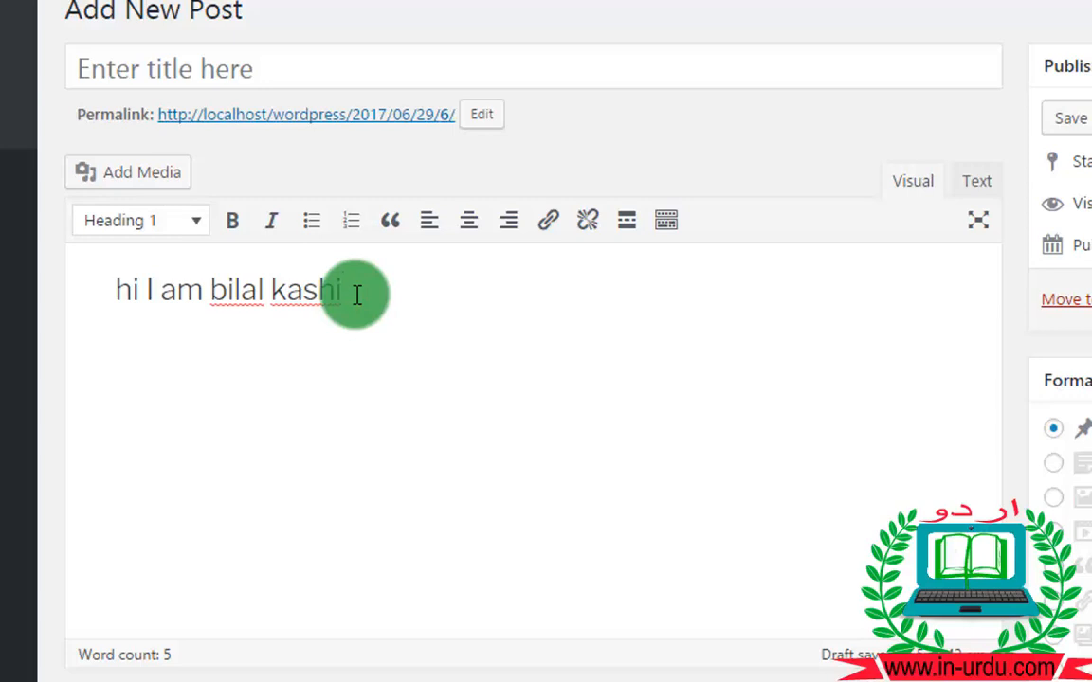
# Show the post body in Text mode and examine the opening and closing h1 tags around the introduction line
pyautogui.click(979, 186)
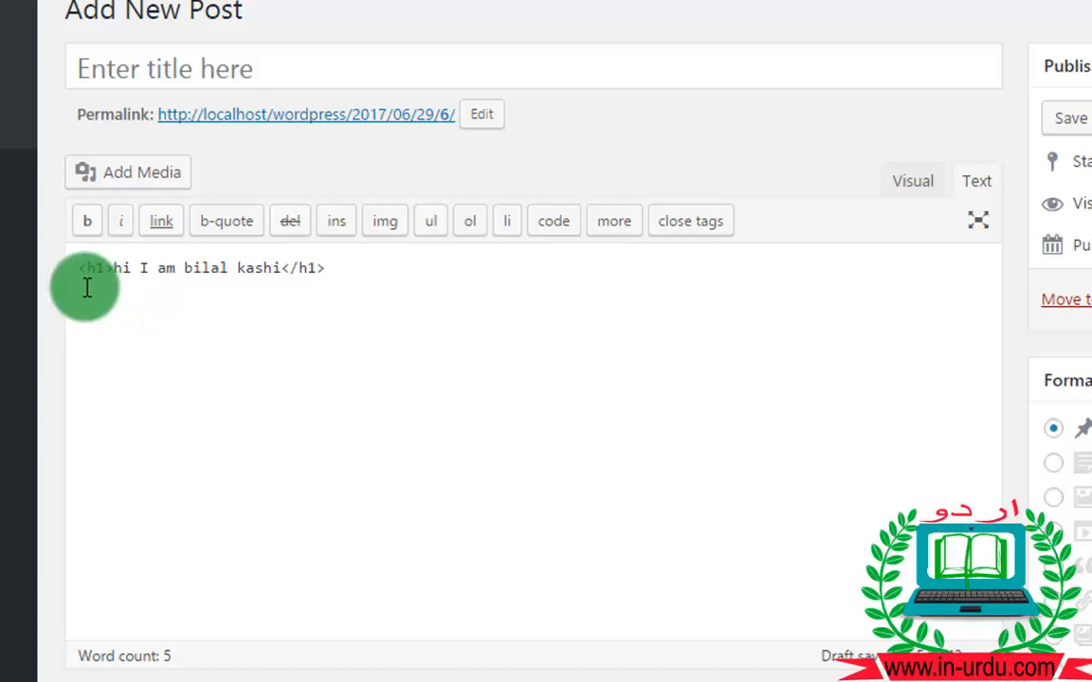
pyautogui.click(81, 269)
pyautogui.moveTo(81, 269); pyautogui.dragTo(115, 268)
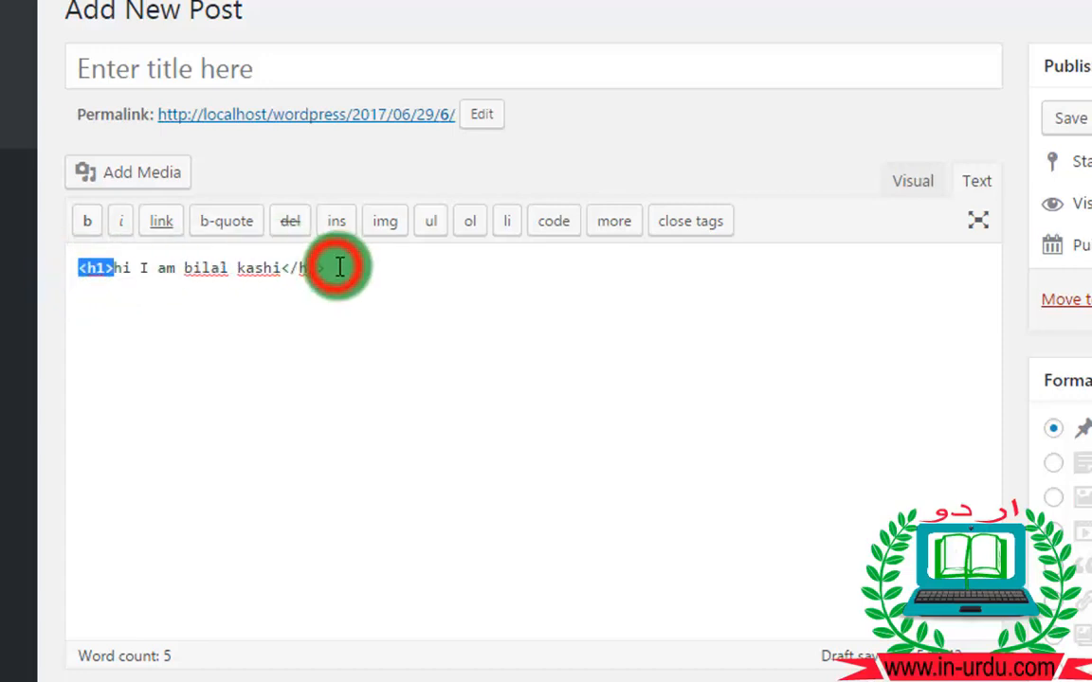
pyautogui.moveTo(327, 271); pyautogui.dragTo(284, 268)
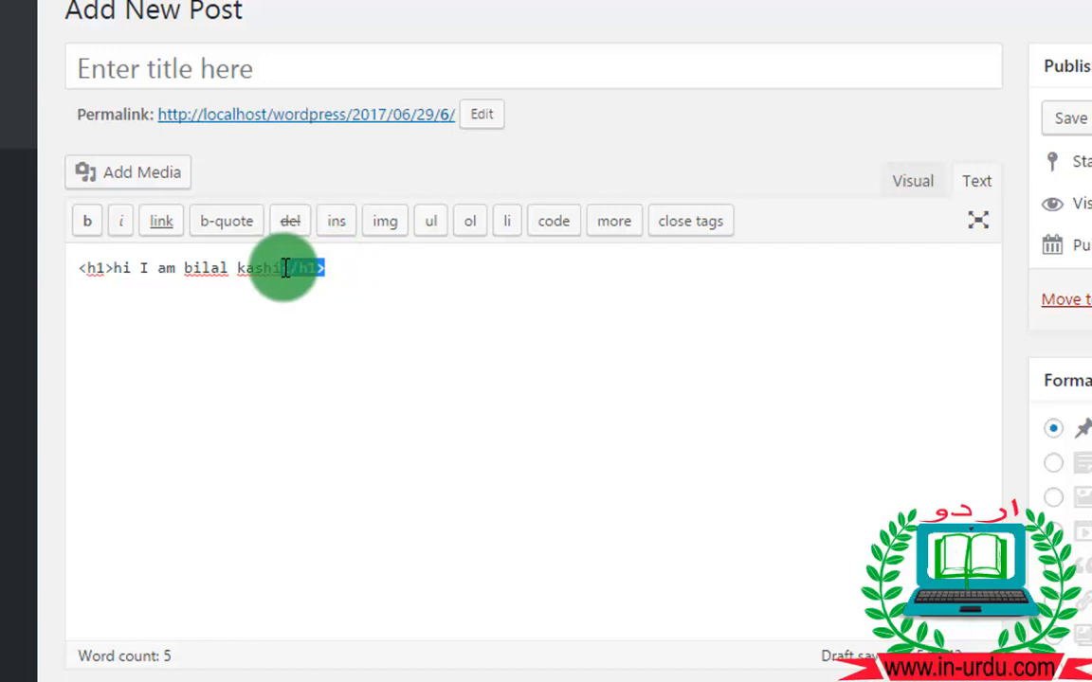
pyautogui.moveTo(284, 268); pyautogui.dragTo(280, 269)
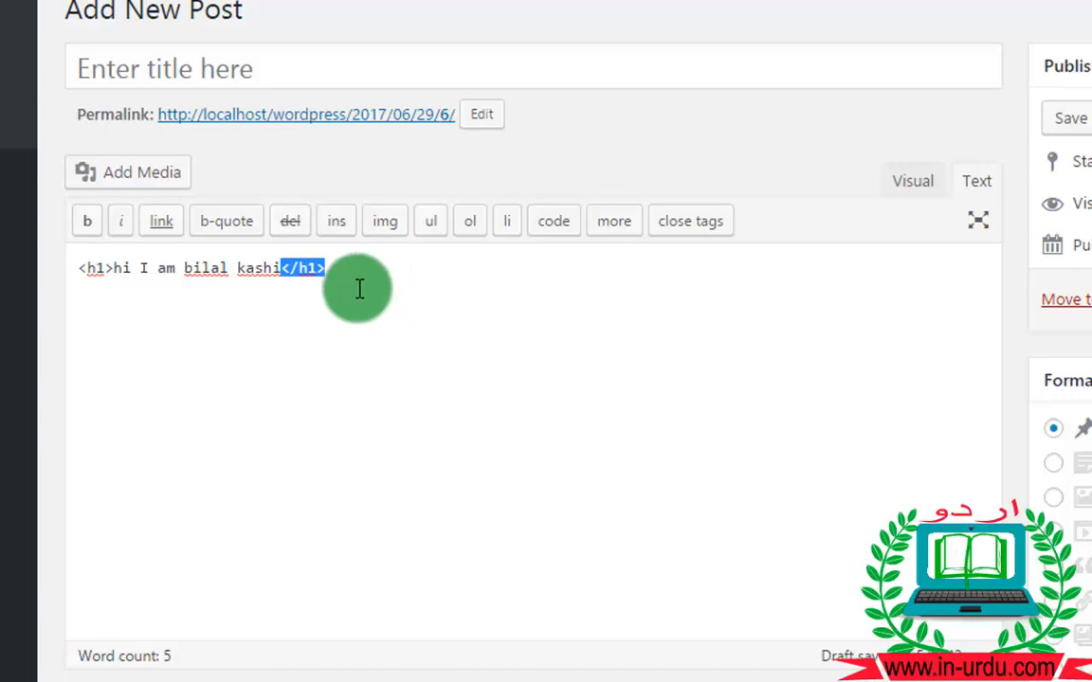
pyautogui.moveTo(318, 270); pyautogui.dragTo(388, 285)
pyautogui.click(389, 285)
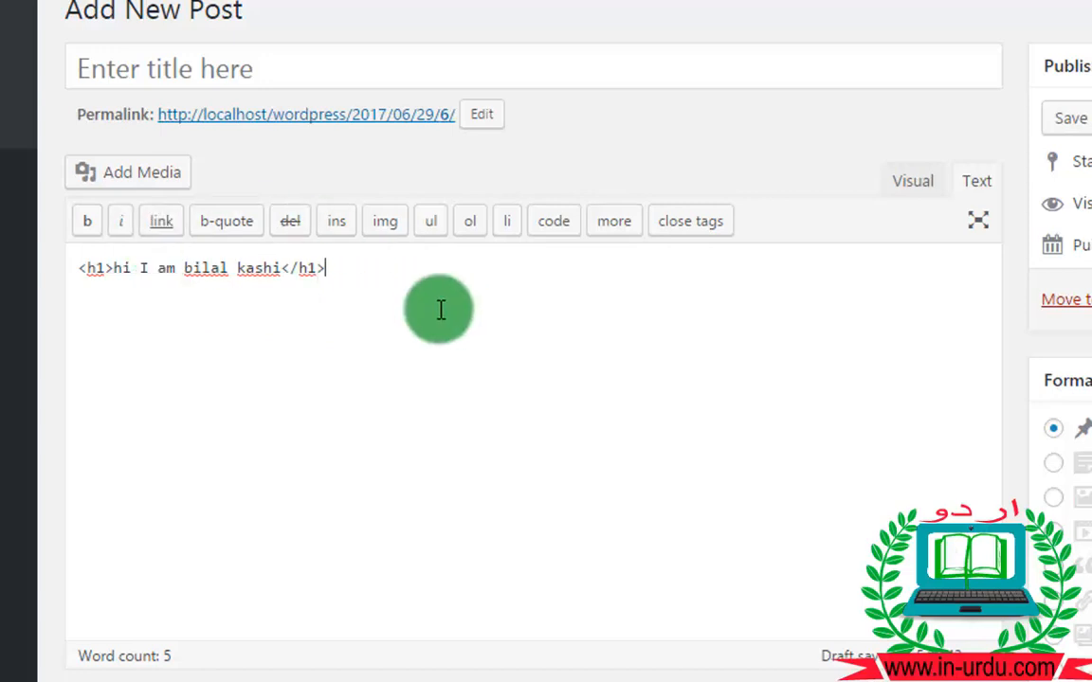
# Return to Visual mode and set the introduction line's format to Paragraph
pyautogui.click(908, 182)
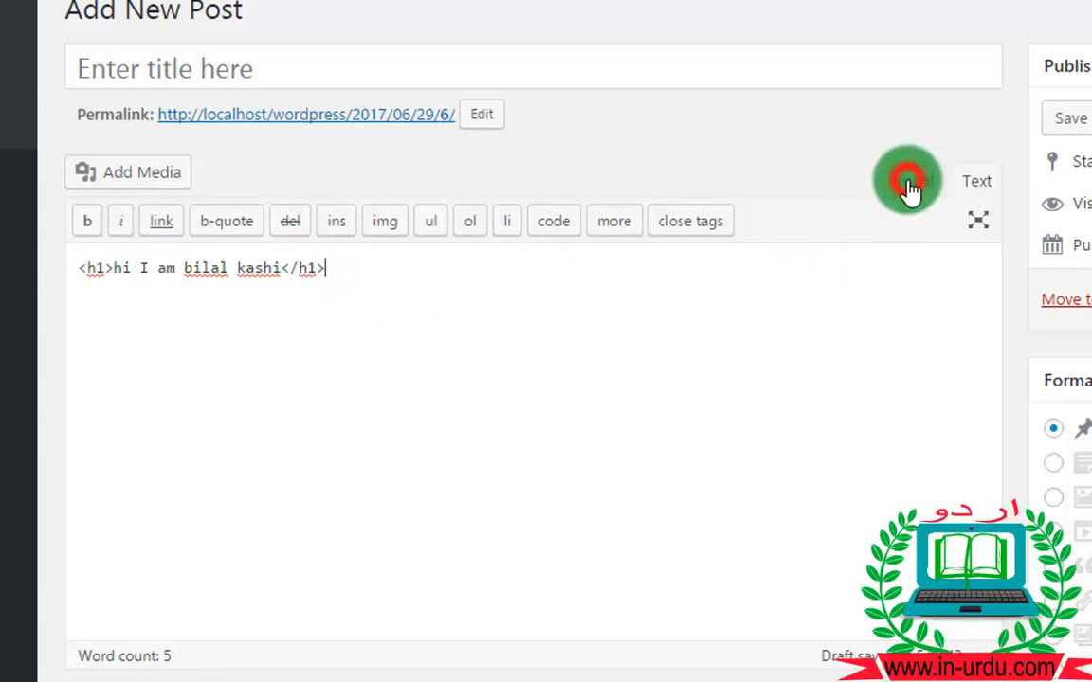
pyautogui.click(393, 299)
pyautogui.moveTo(426, 299); pyautogui.dragTo(90, 273)
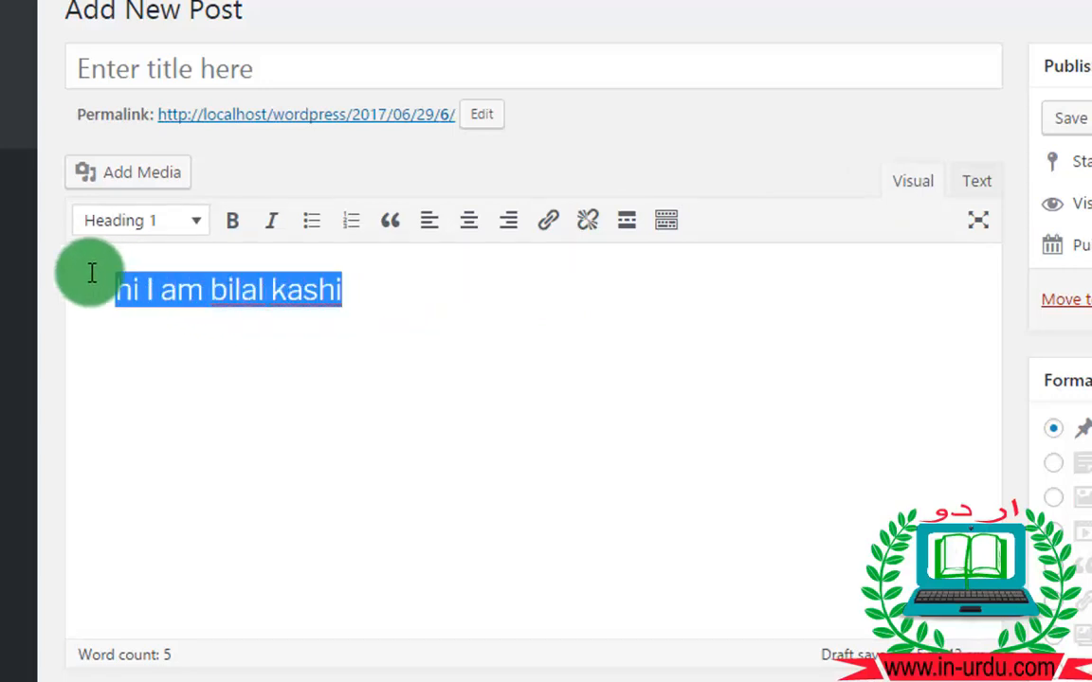
pyautogui.click(170, 232)
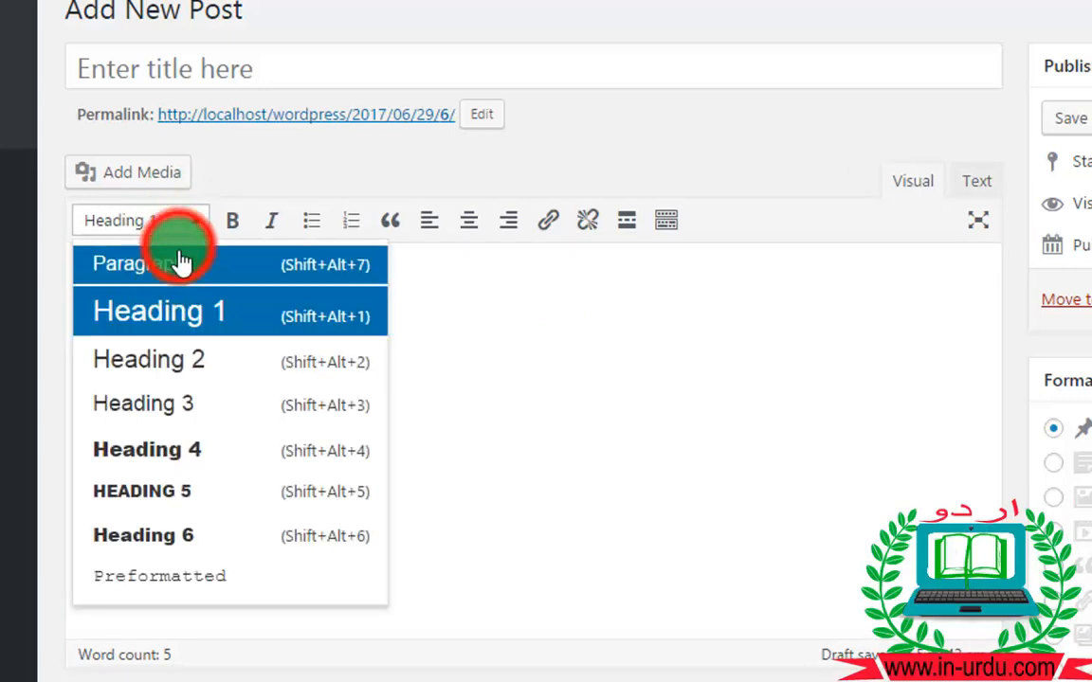
pyautogui.click(177, 258)
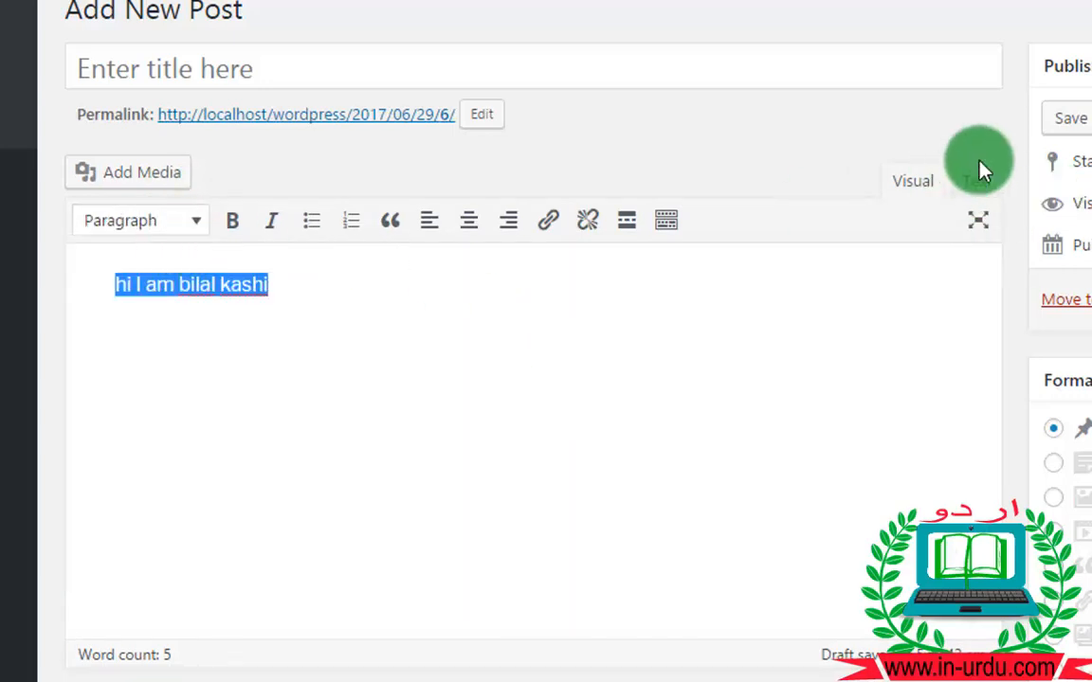
# In Text mode, wrap the introduction line in <h1> and </h1> tags
pyautogui.click(976, 180)
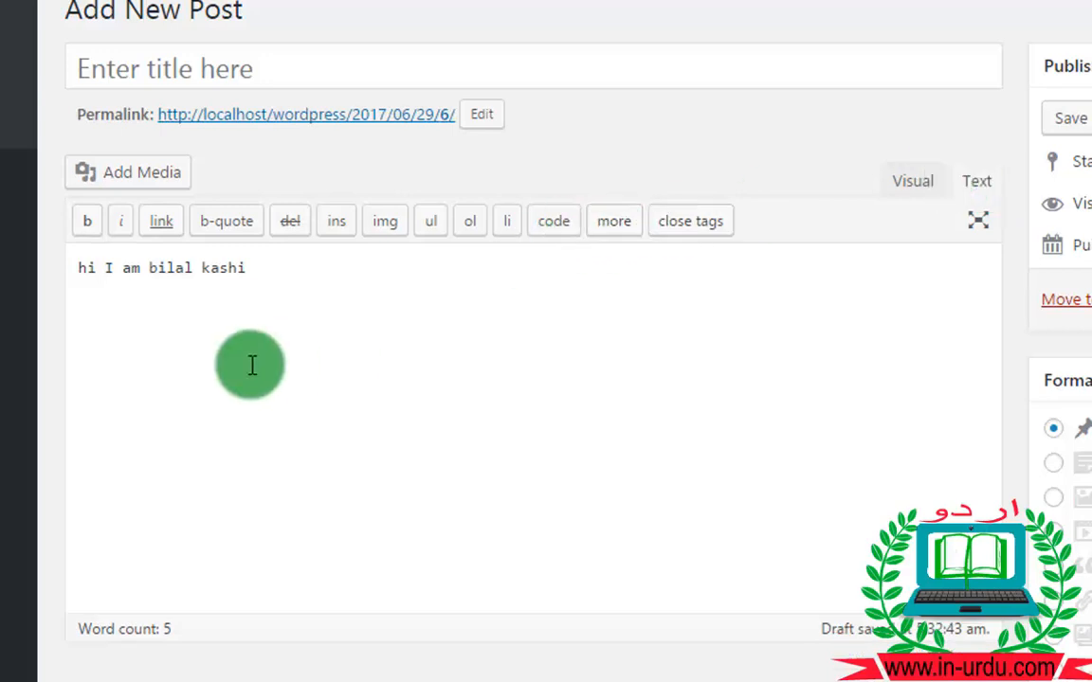
pyautogui.click(74, 273)
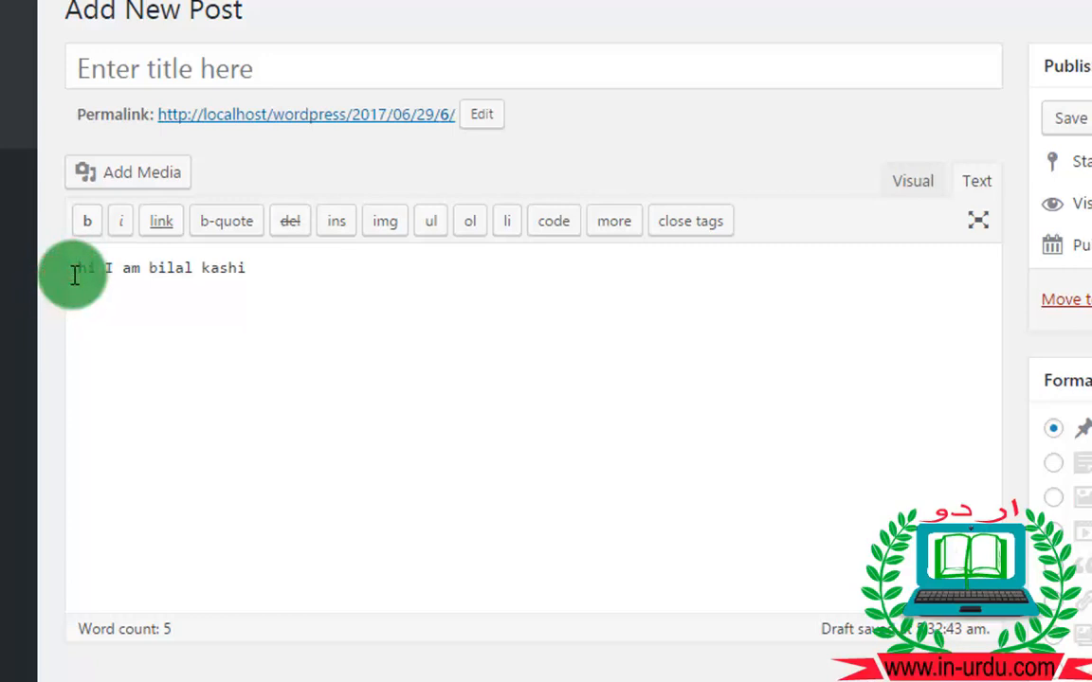
pyautogui.write('<')
pyautogui.write('h1>')
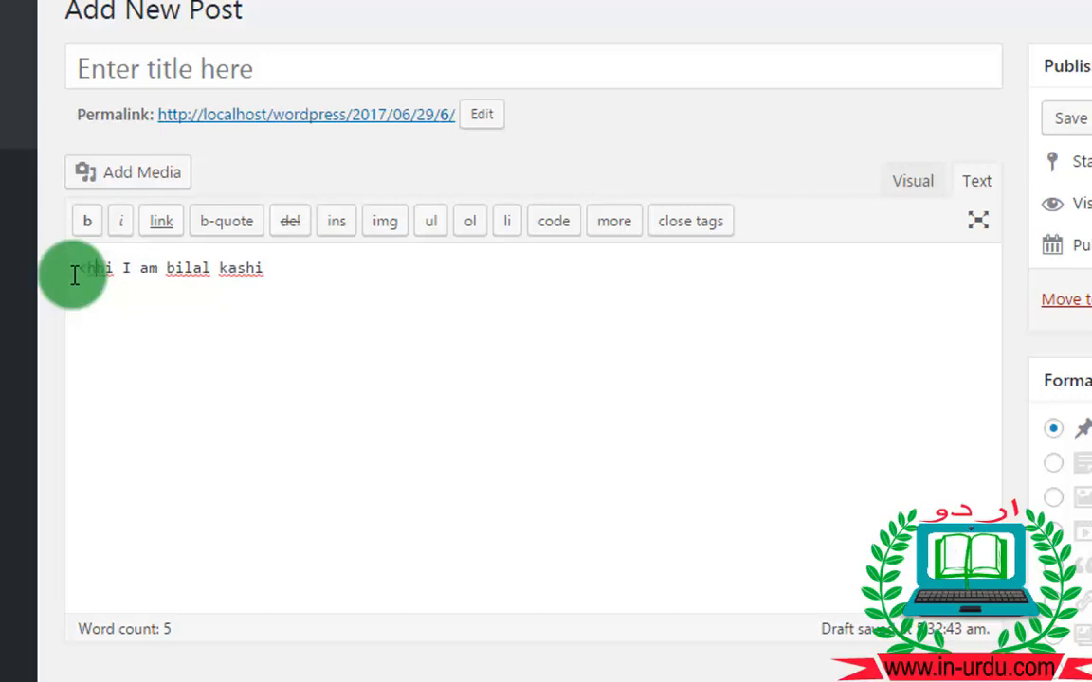
pyautogui.click(302, 276)
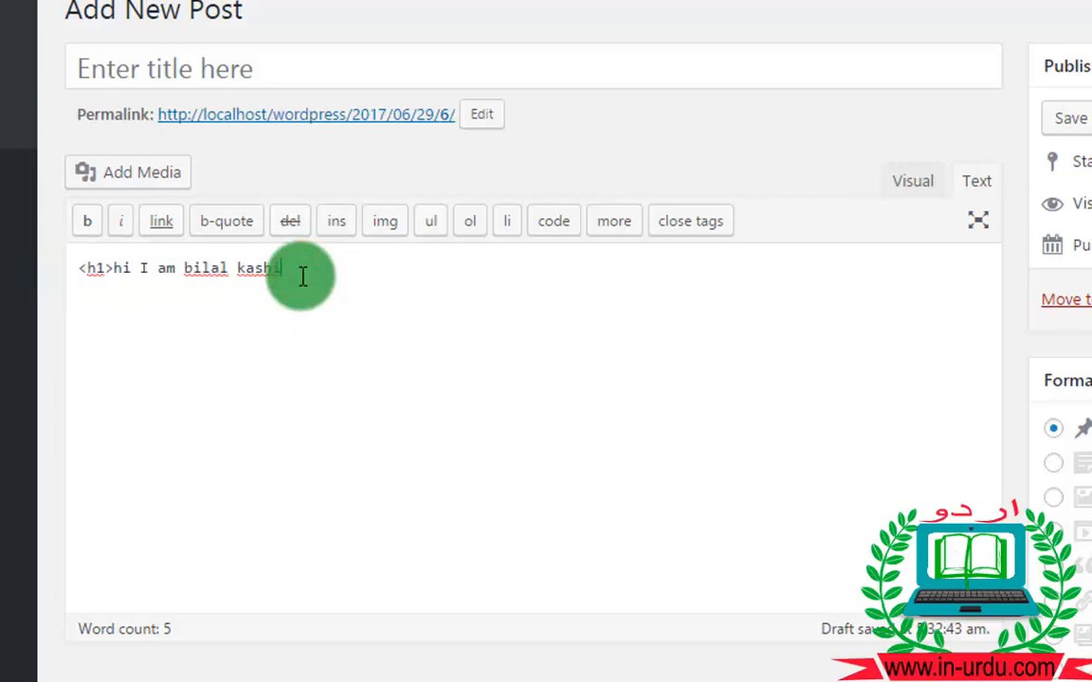
pyautogui.write('</h1>')
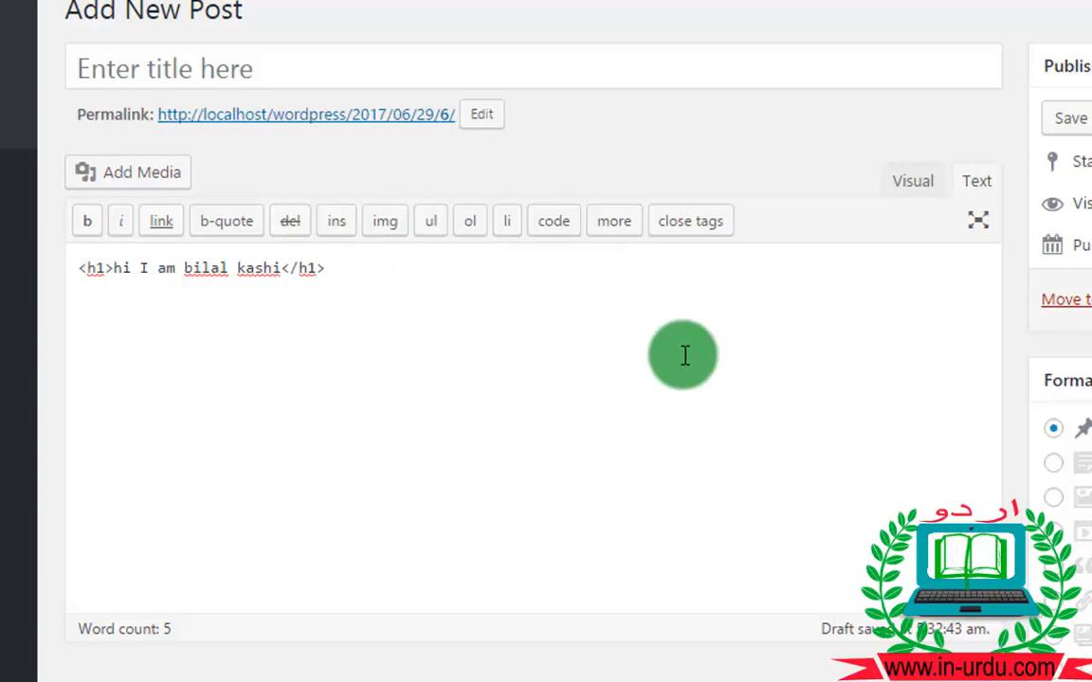
# Switch the post body to Visual mode and make the whole introduction line bold
pyautogui.click(907, 186)
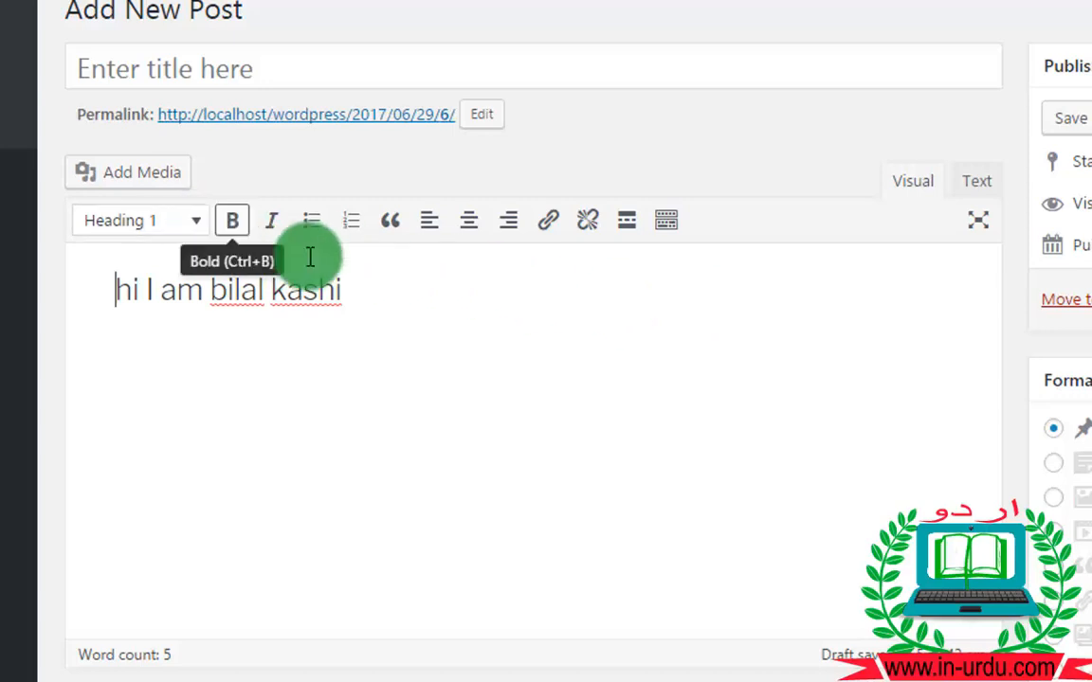
pyautogui.moveTo(378, 285); pyautogui.dragTo(108, 294)
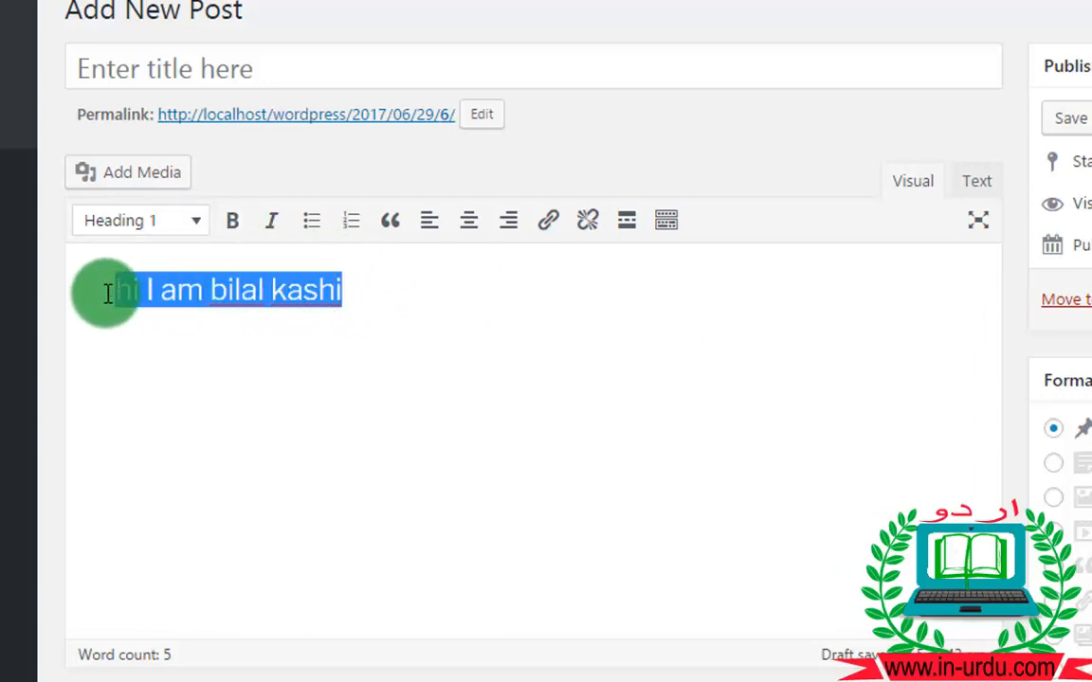
pyautogui.click(233, 221)
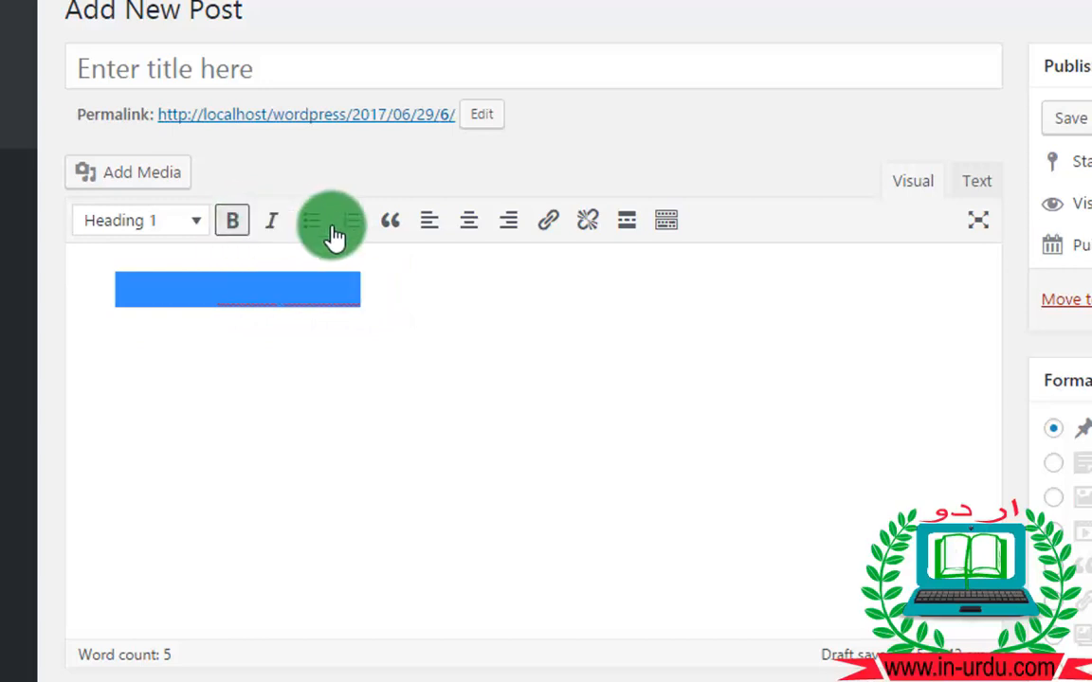
pyautogui.click(839, 295)
pyautogui.click(593, 292)
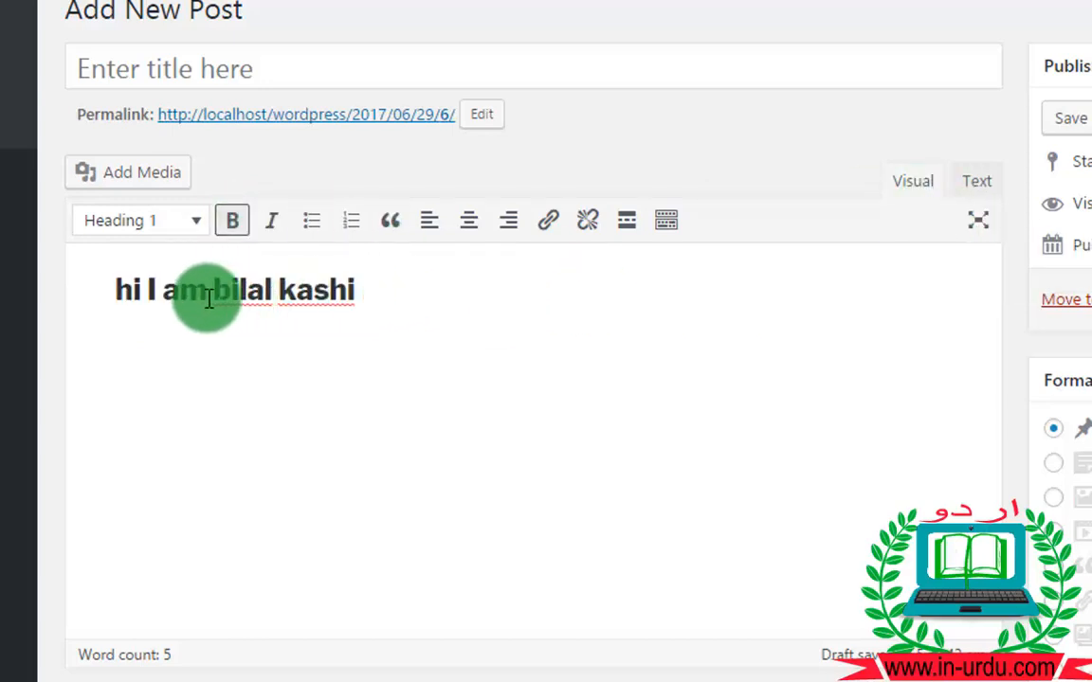
# Examine the opening and closing strong tags around the introduction line in Text mode and return to Visual mode
pyautogui.moveTo(109, 288); pyautogui.dragTo(388, 272)
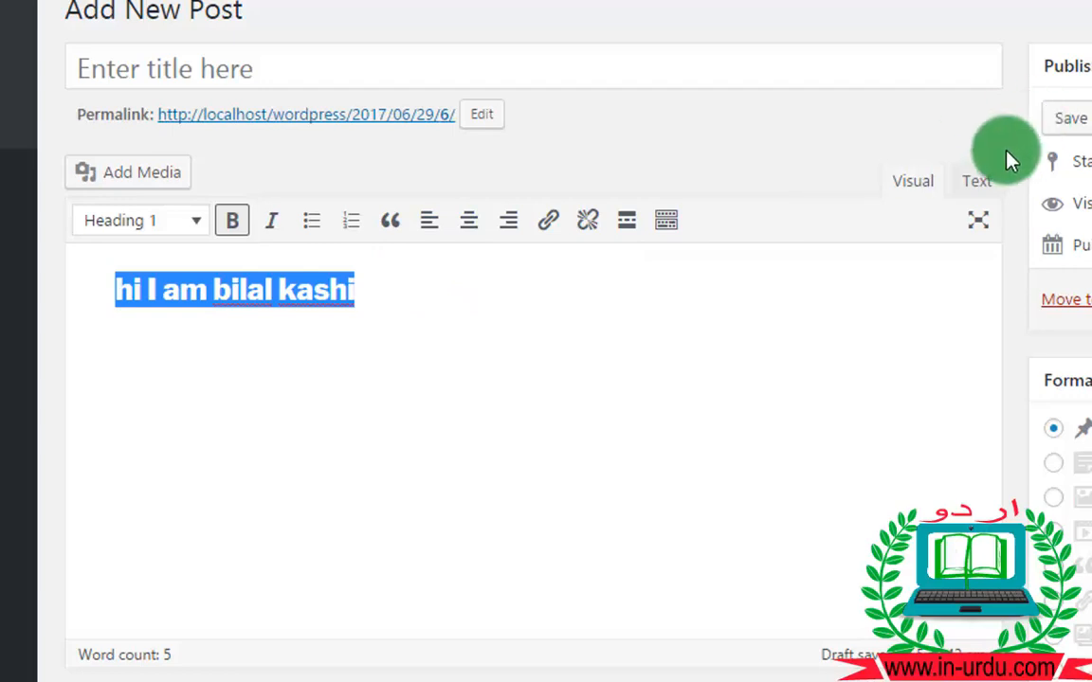
pyautogui.click(995, 177)
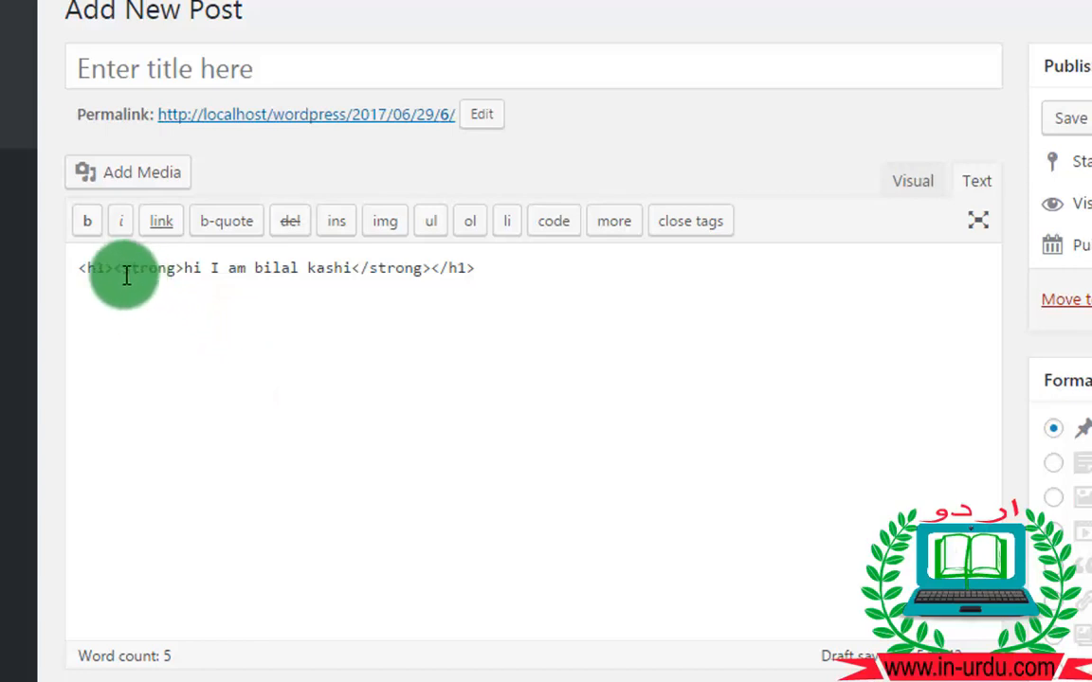
pyautogui.moveTo(115, 269); pyautogui.dragTo(197, 263)
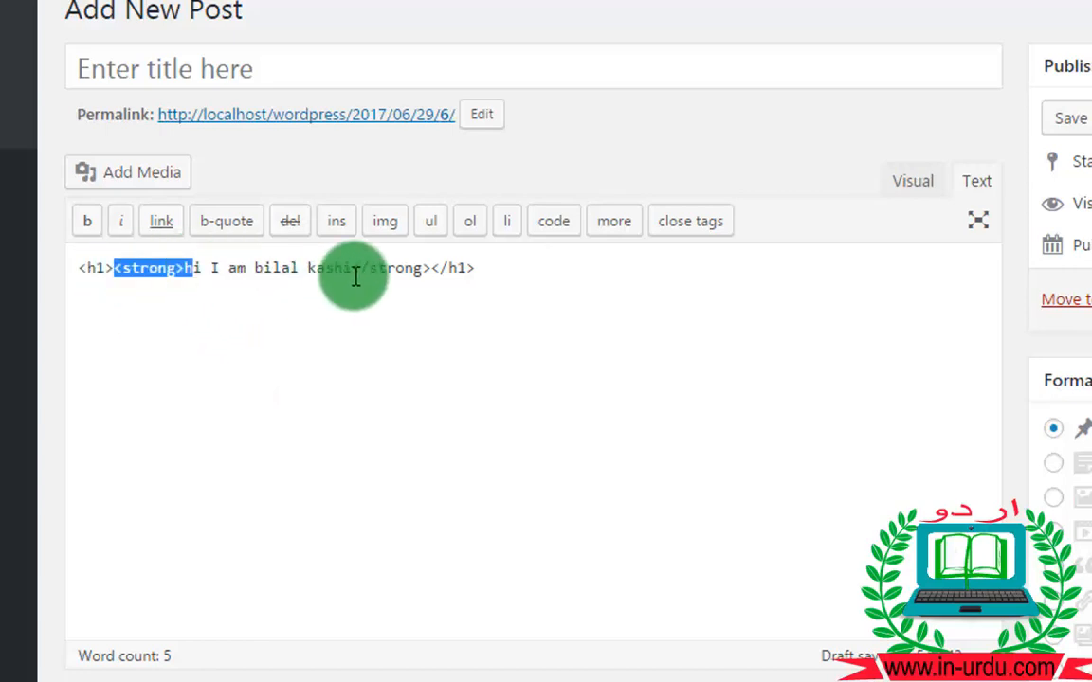
pyautogui.moveTo(354, 269); pyautogui.dragTo(419, 271)
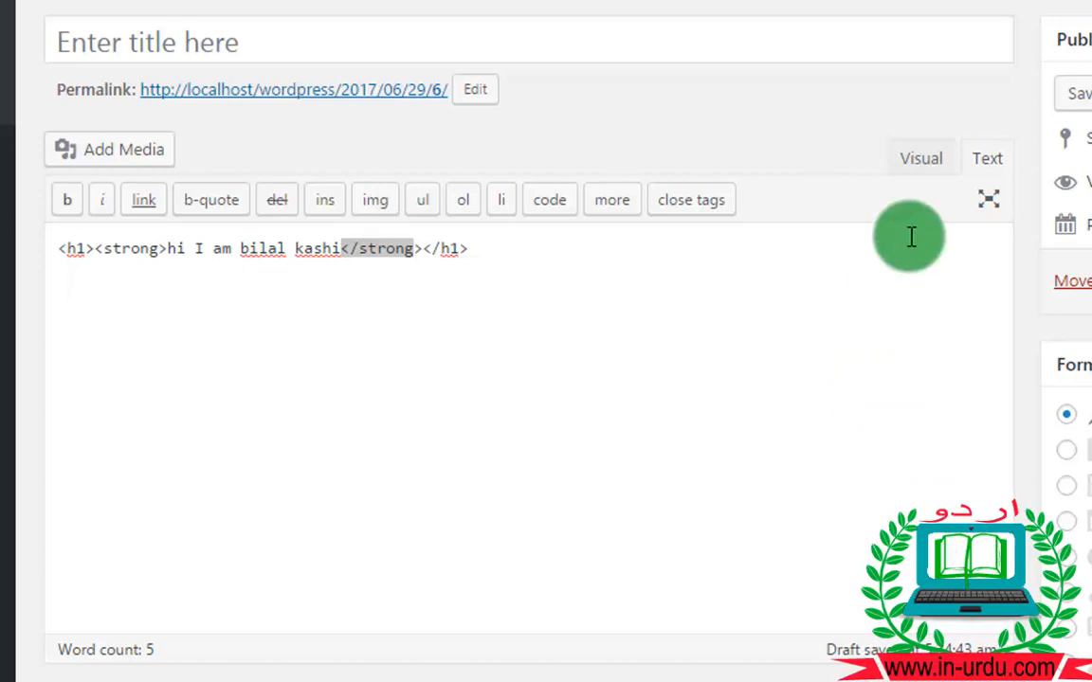
pyautogui.click(921, 170)
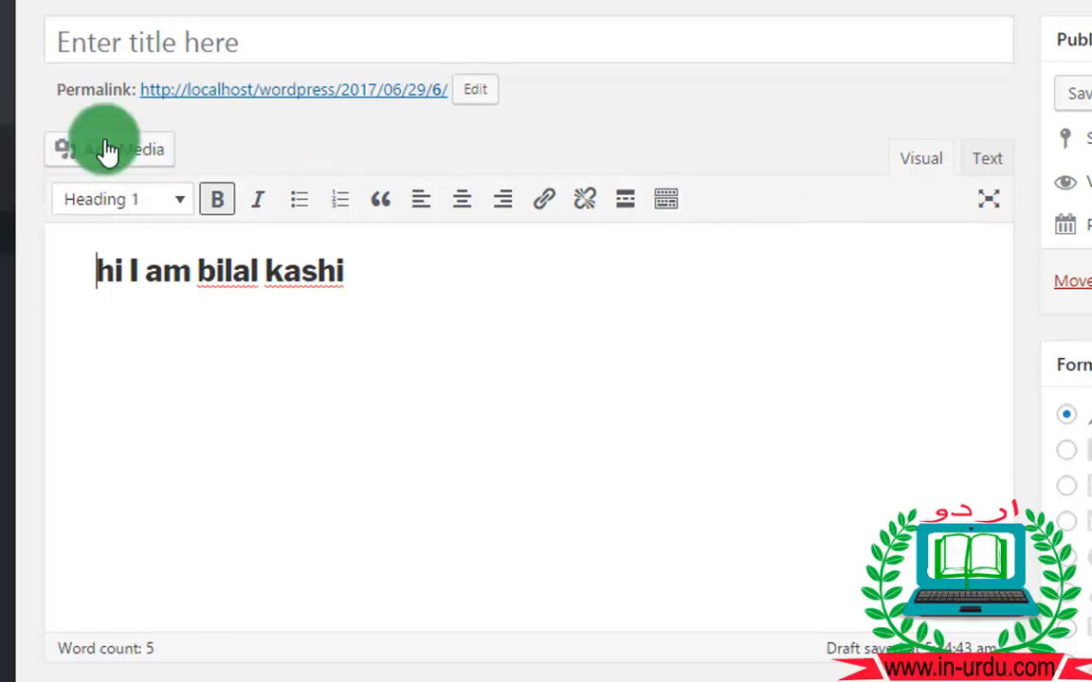
# Open the permalink's slug for editing below the post title and cancel the edit
pyautogui.click(158, 46)
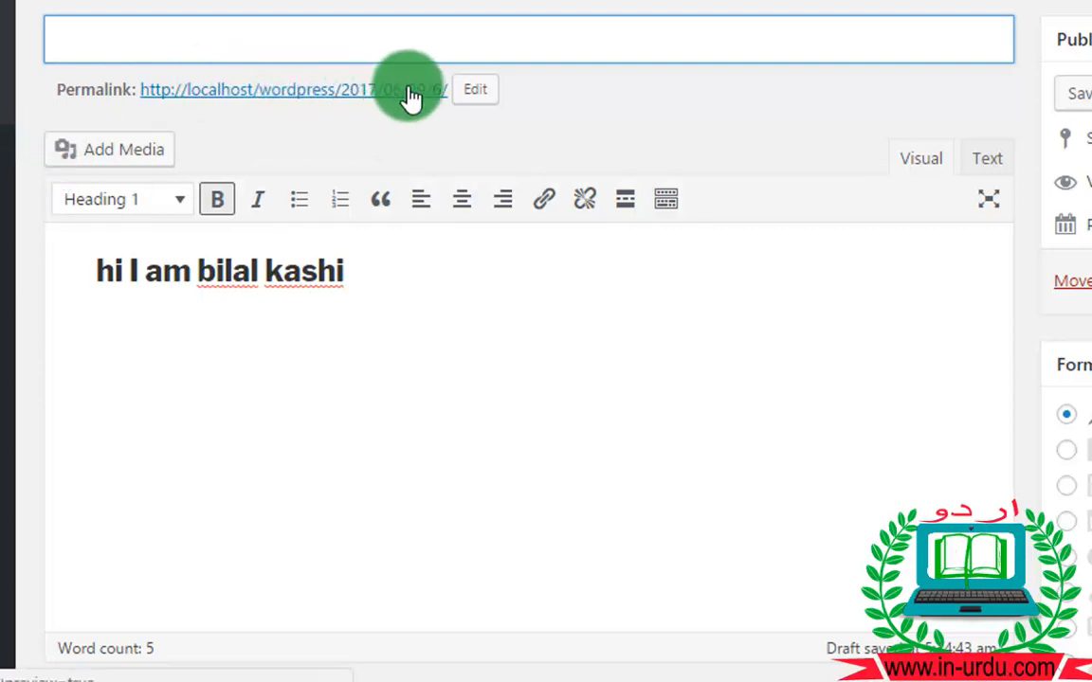
pyautogui.click(479, 92)
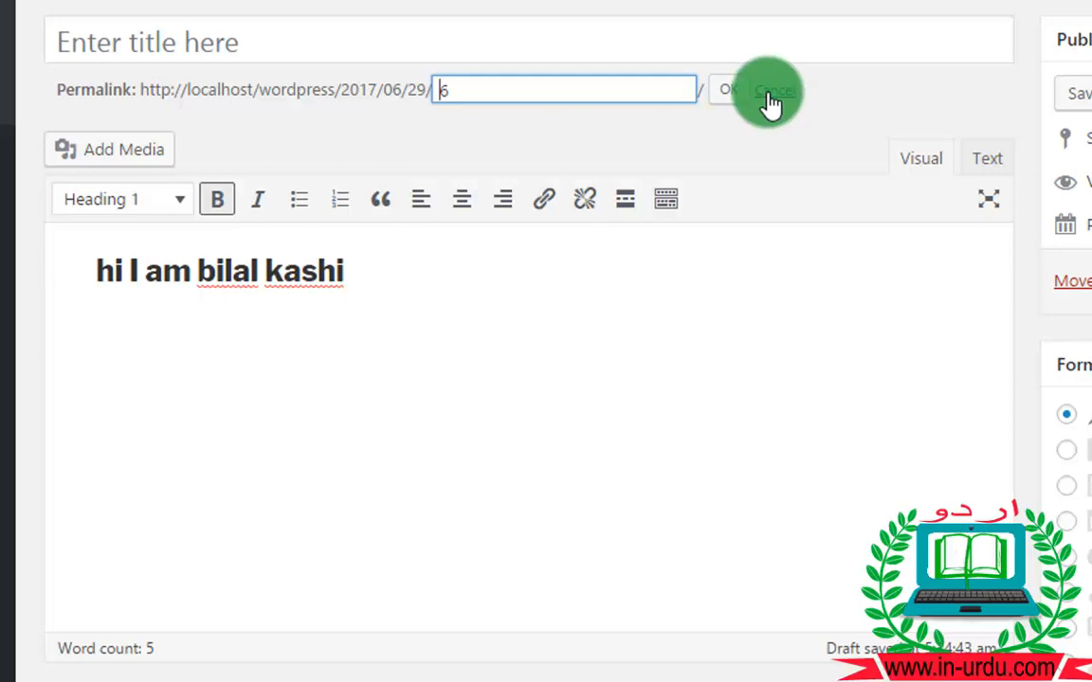
pyautogui.click(773, 94)
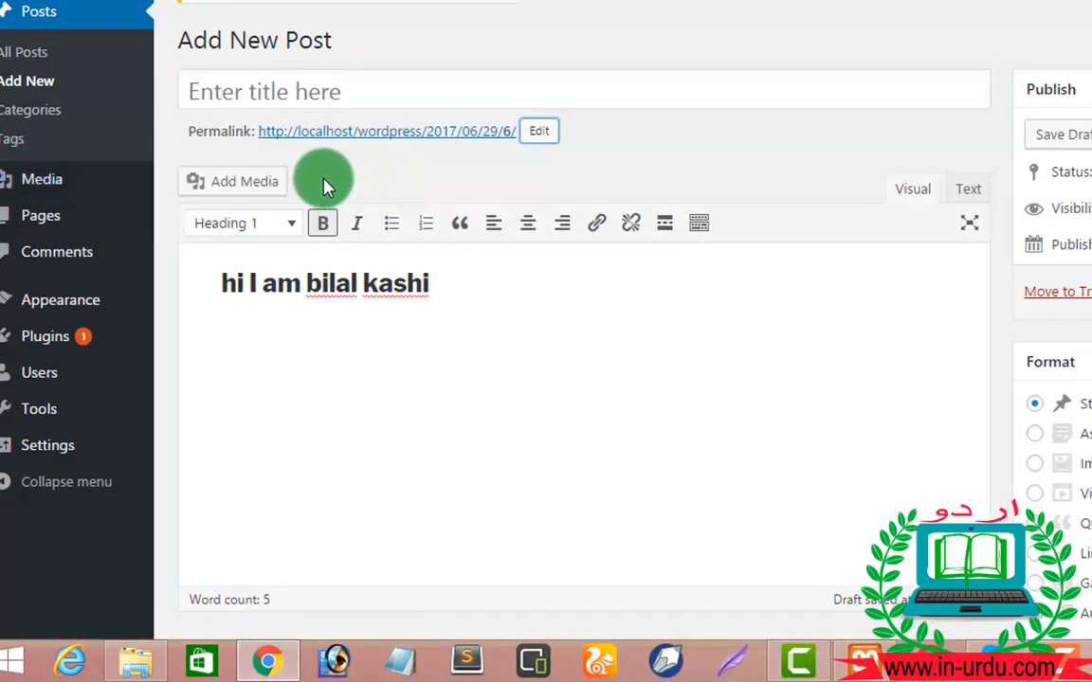
# Look through the Media Library and Upload Files views of the Insert Media dialog and close it
pyautogui.click(249, 194)
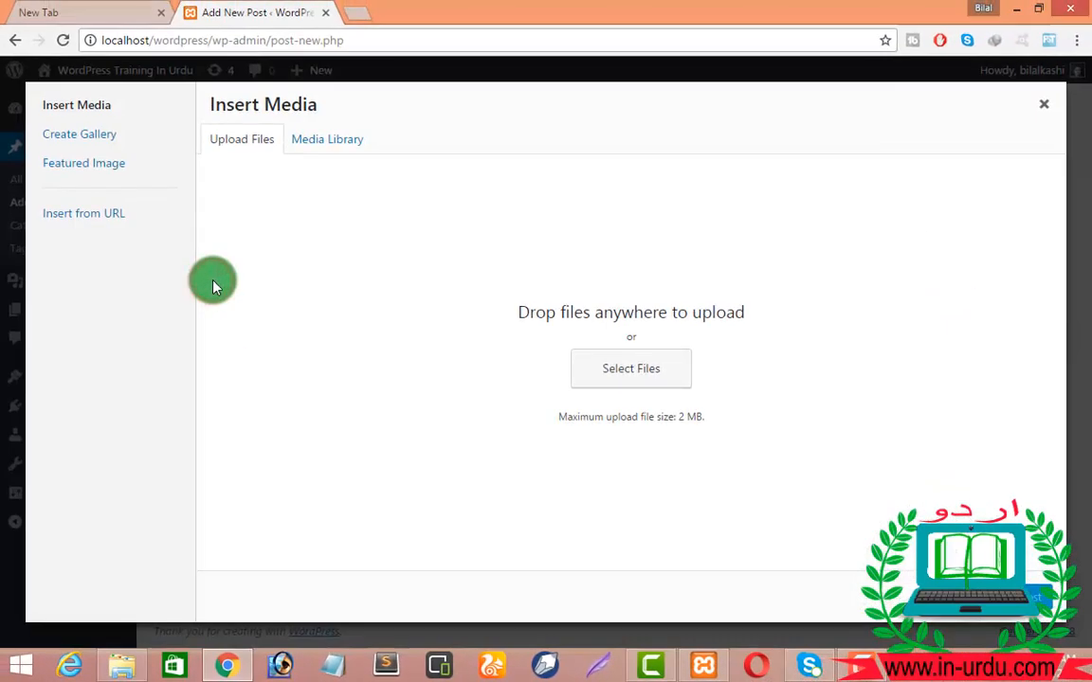
pyautogui.click(333, 144)
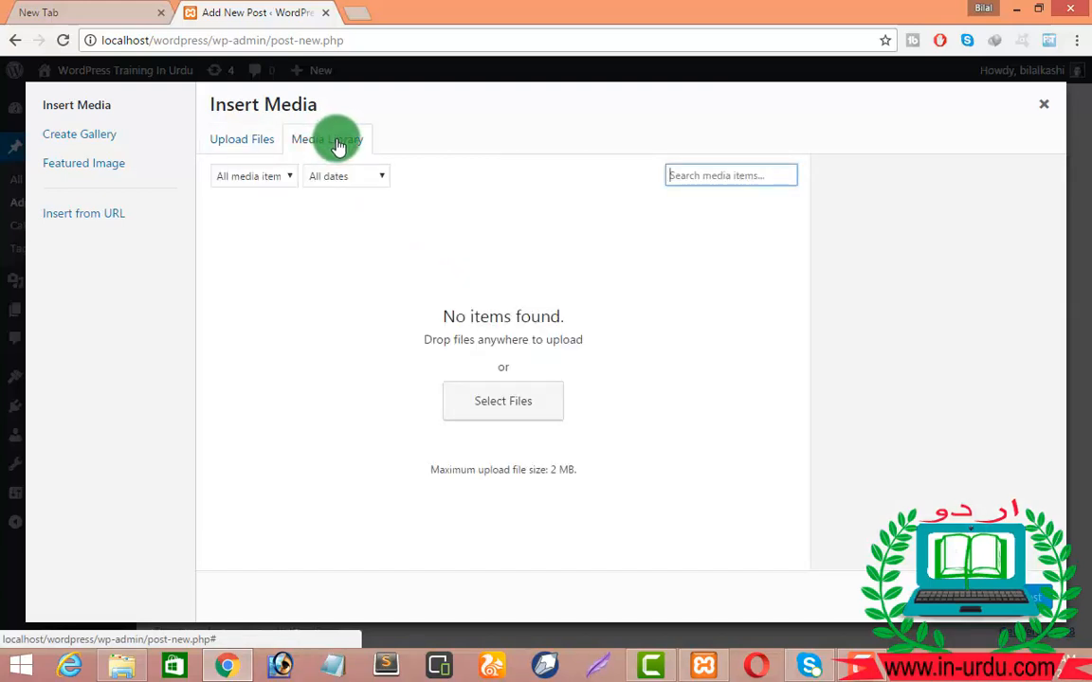
pyautogui.click(248, 144)
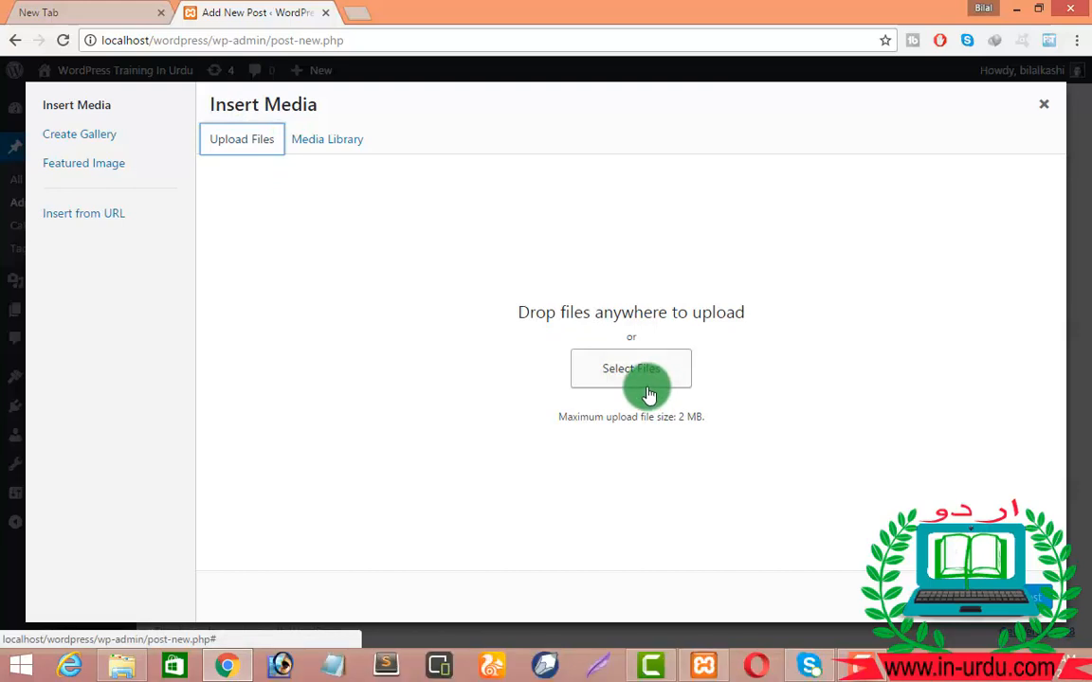
pyautogui.click(1052, 109)
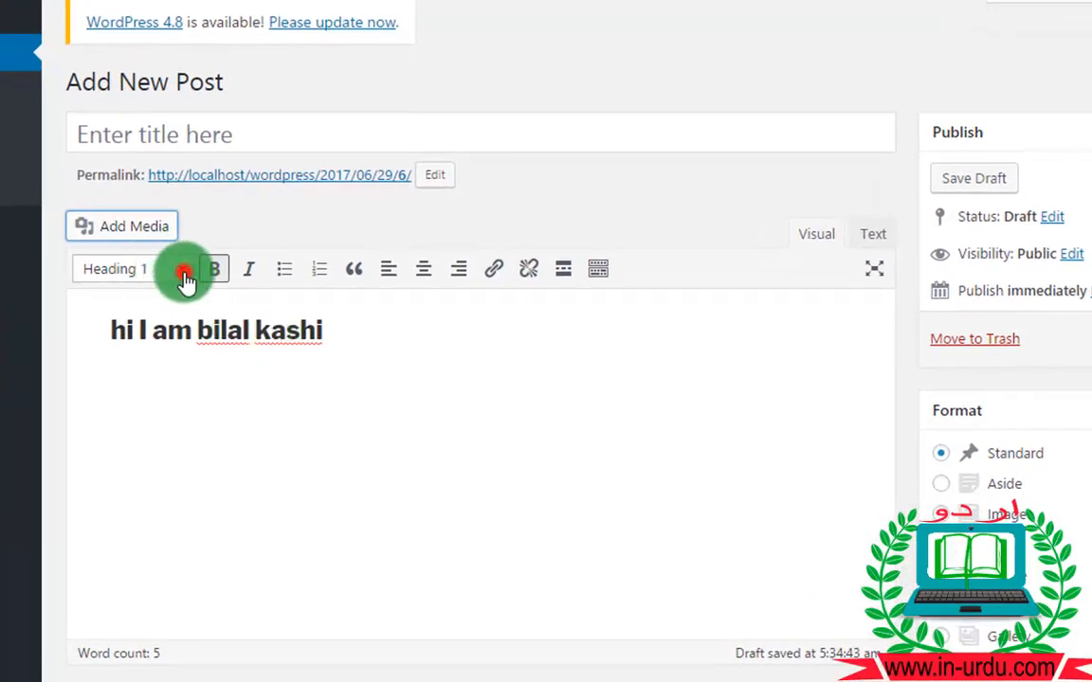
# Format the introduction line as Heading 6 and set it back to Heading 1
pyautogui.click(184, 275)
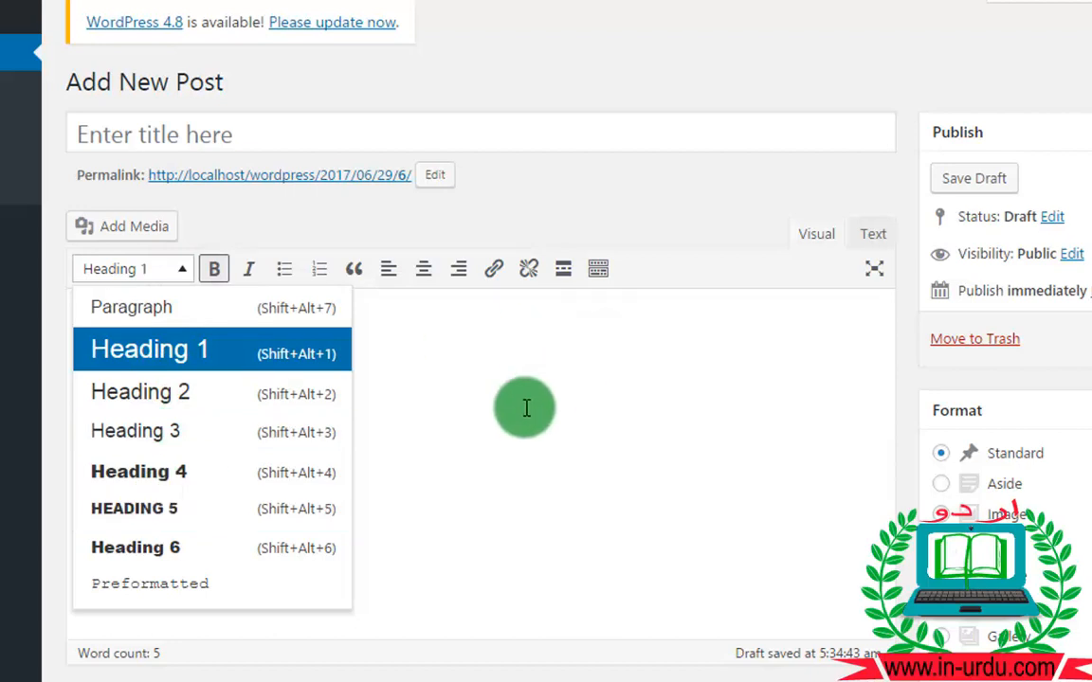
pyautogui.click(521, 407)
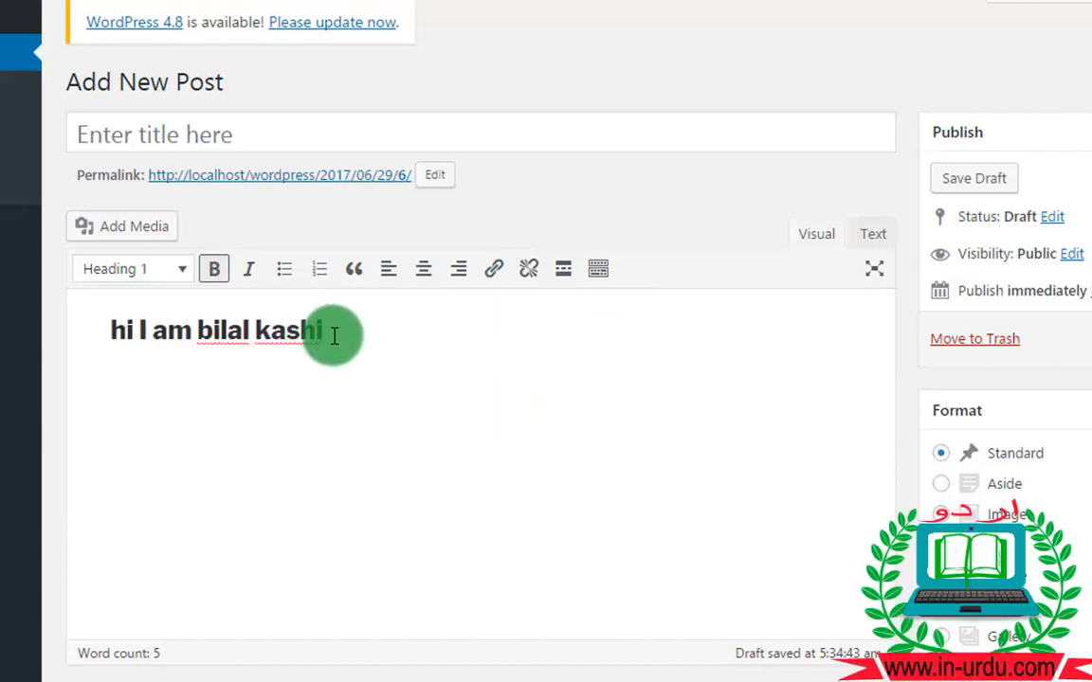
pyautogui.moveTo(332, 331); pyautogui.dragTo(188, 278)
pyautogui.click(184, 272)
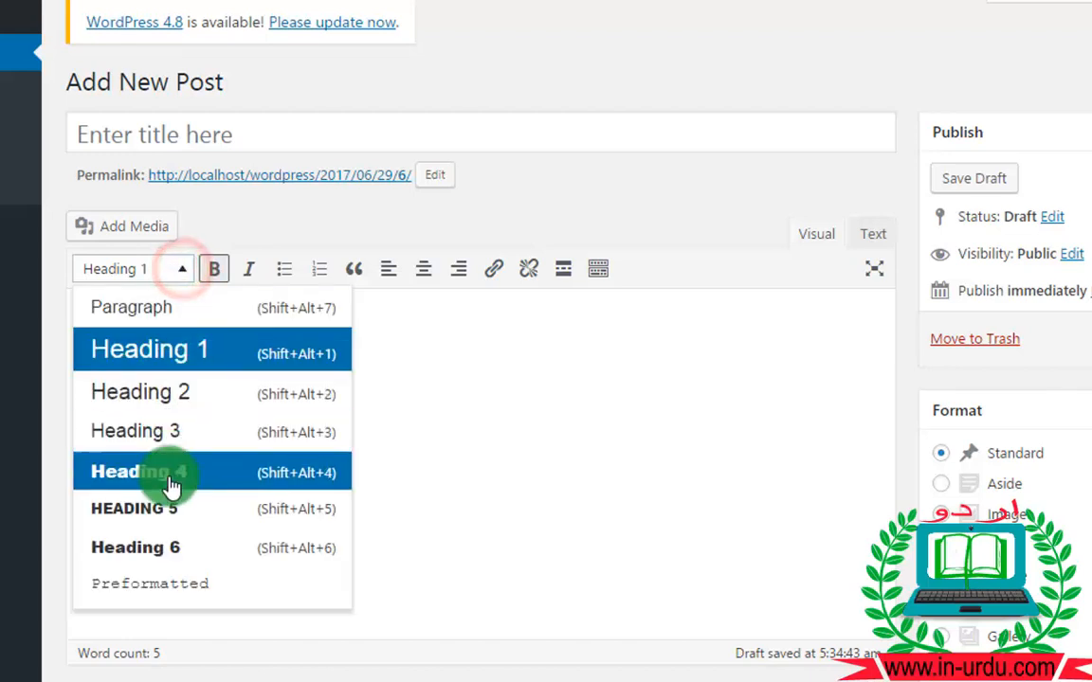
pyautogui.click(166, 548)
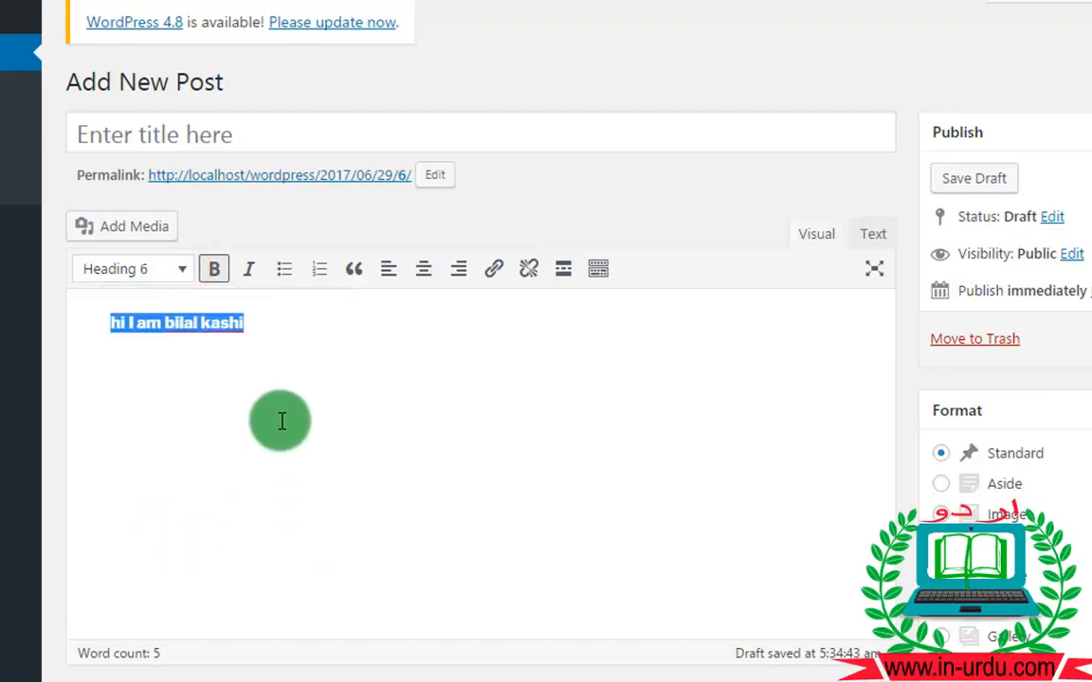
pyautogui.click(172, 269)
pyautogui.click(171, 351)
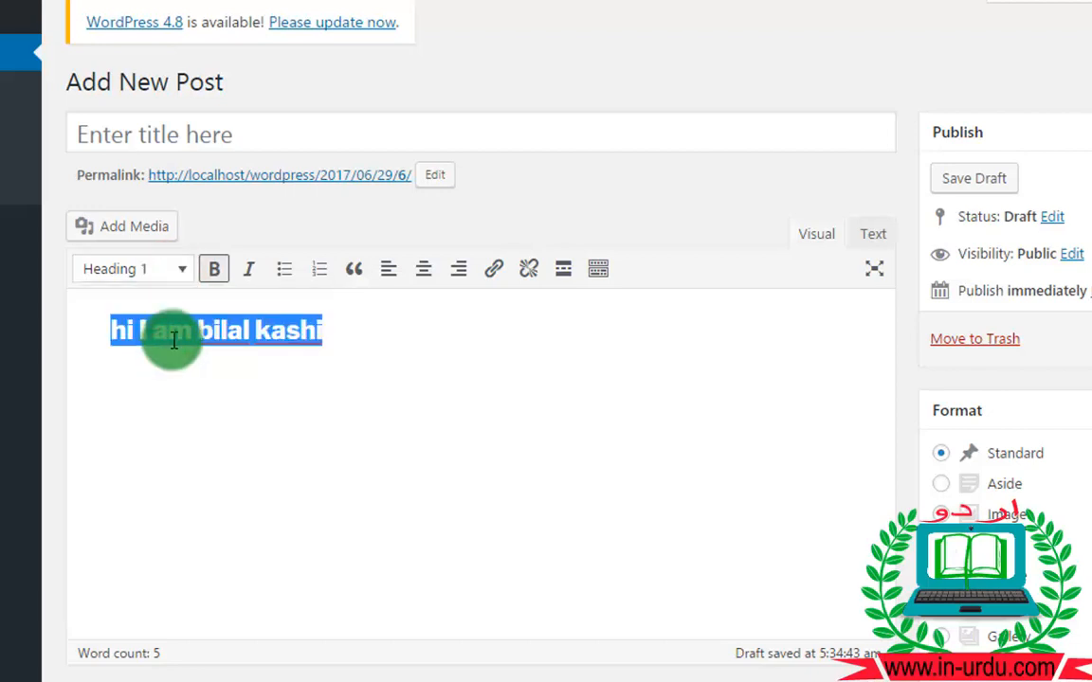
# Set the introduction line's format to Paragraph and remove its bold formatting
pyautogui.click(182, 270)
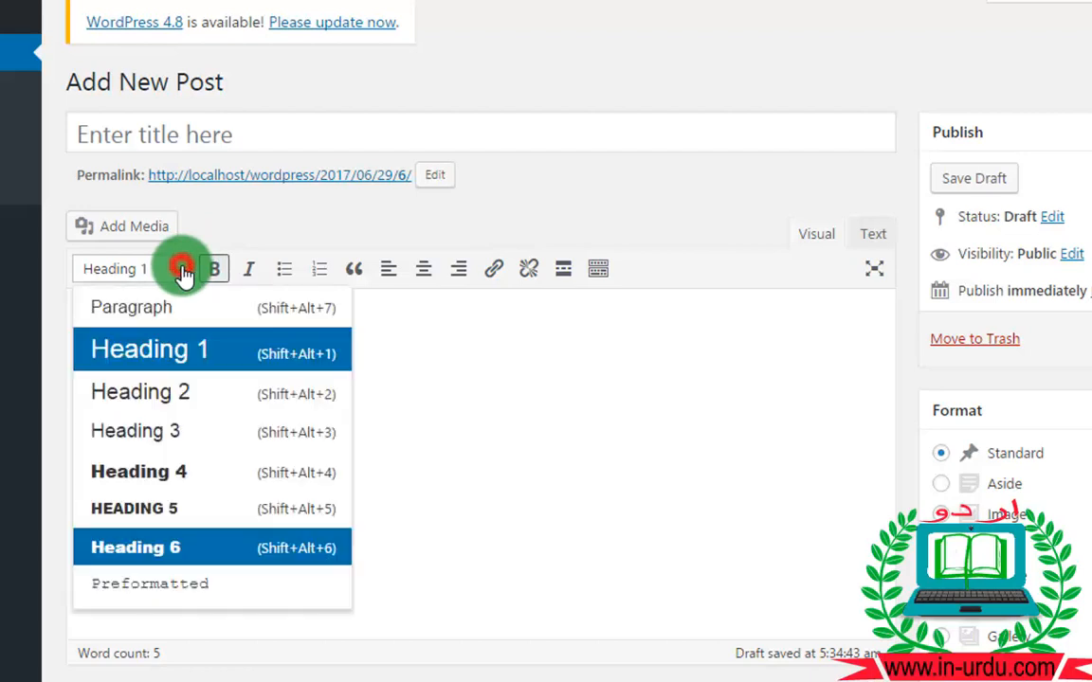
pyautogui.click(152, 311)
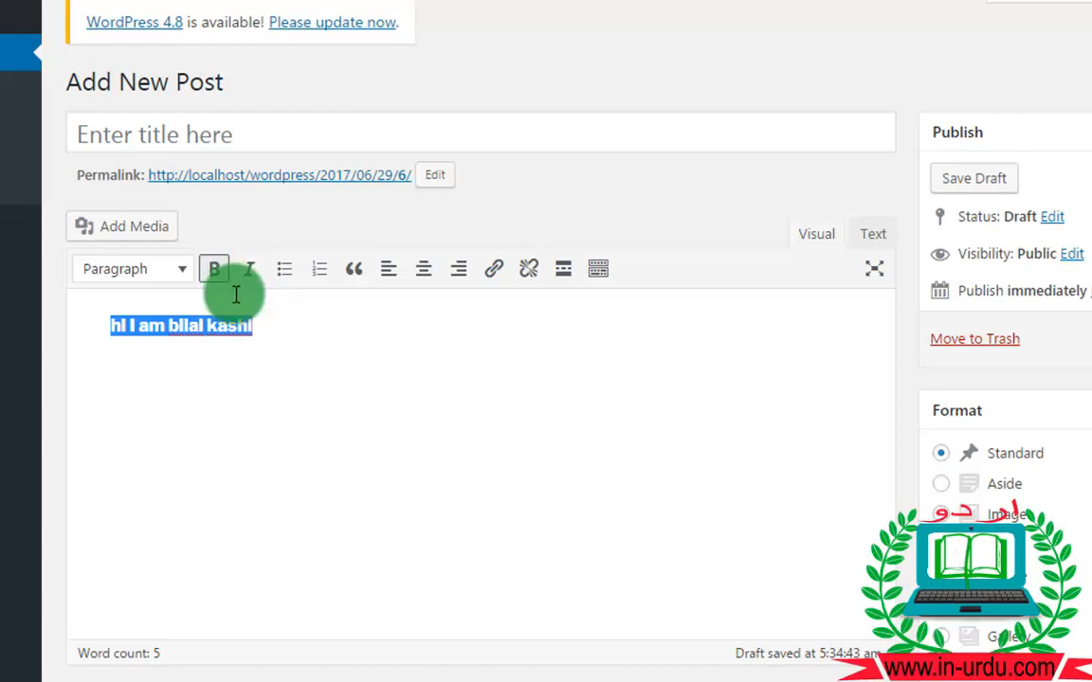
pyautogui.click(214, 270)
pyautogui.click(254, 327)
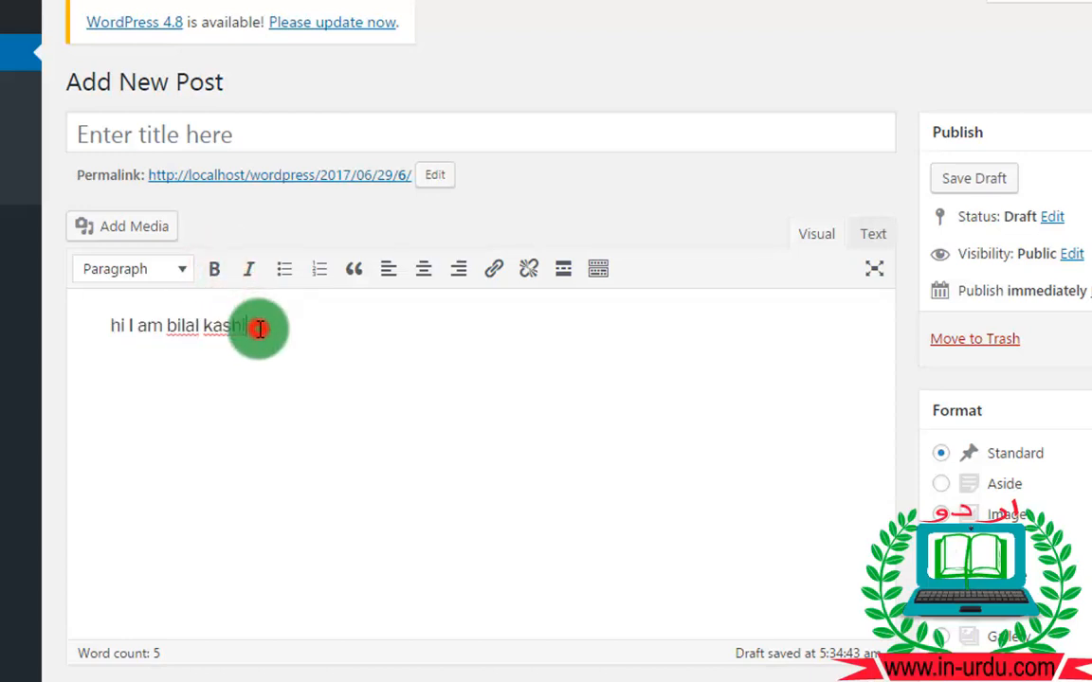
# Make the introduction paragraph bold again
pyautogui.moveTo(251, 328); pyautogui.dragTo(90, 313)
pyautogui.click(218, 271)
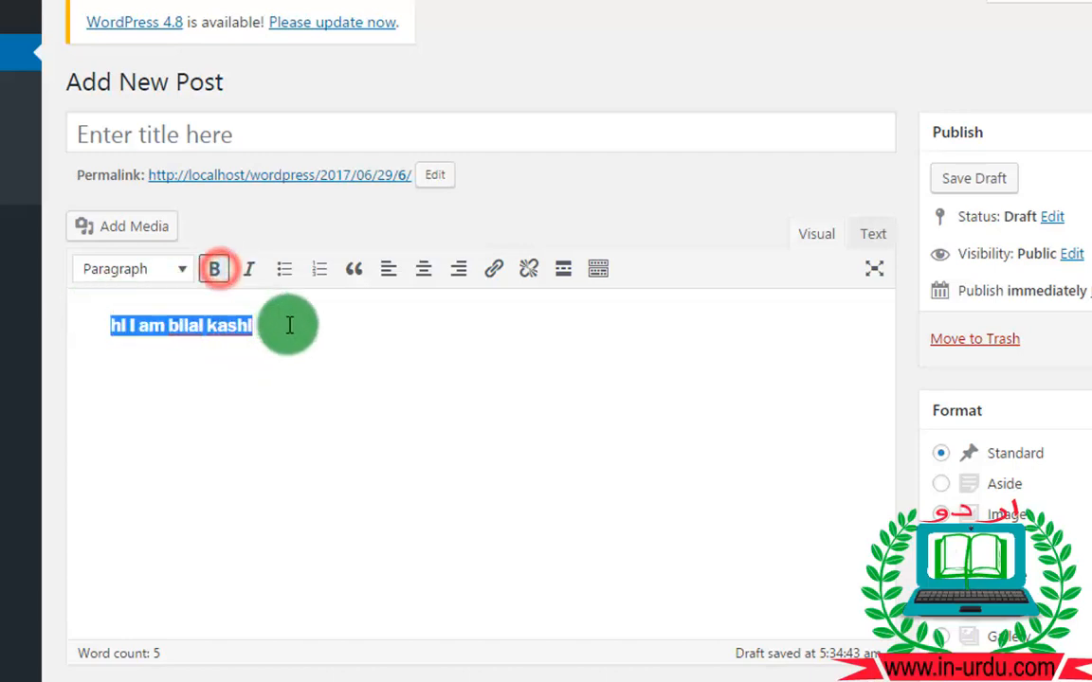
pyautogui.click(293, 324)
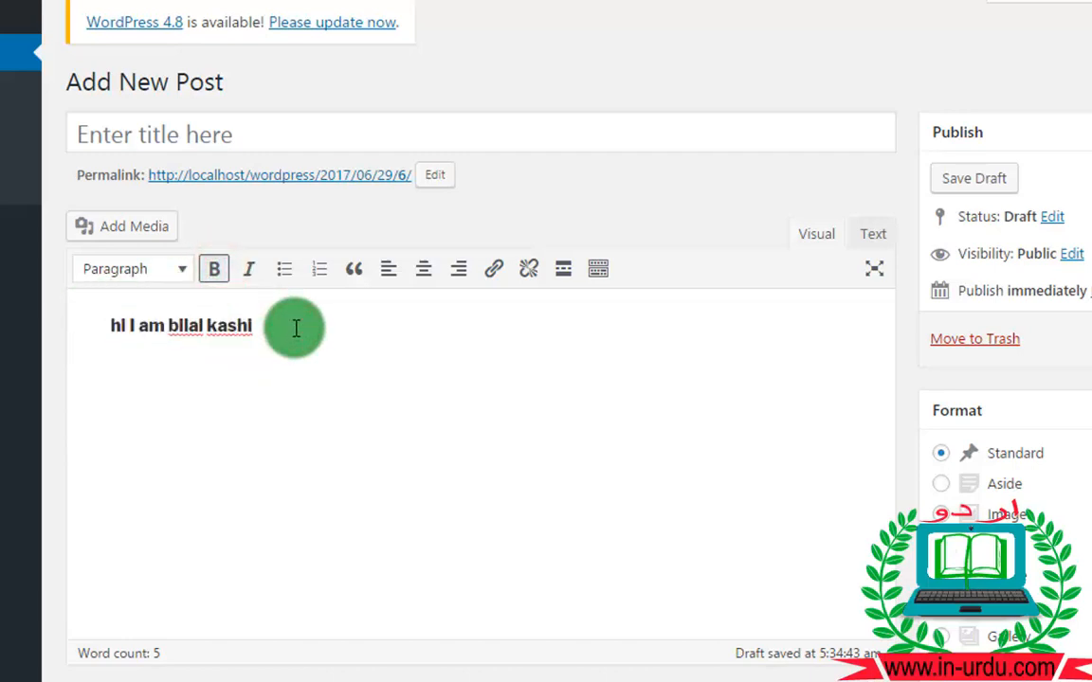
# Apply italic formatting to the whole bold introduction line
pyautogui.moveTo(269, 325); pyautogui.dragTo(90, 310)
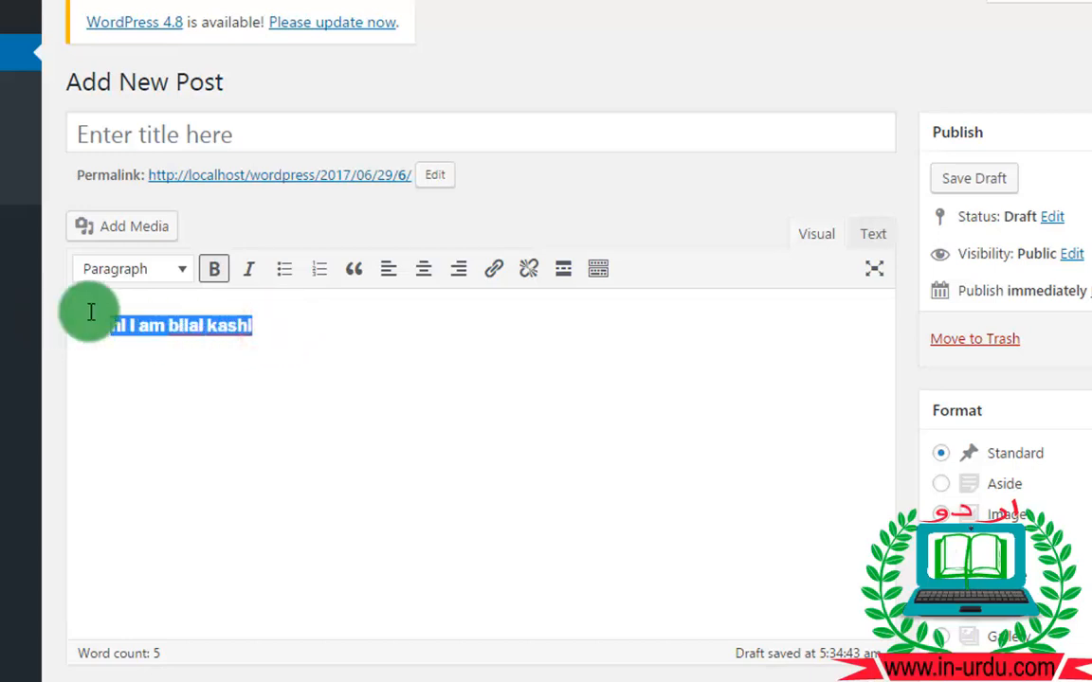
pyautogui.click(247, 272)
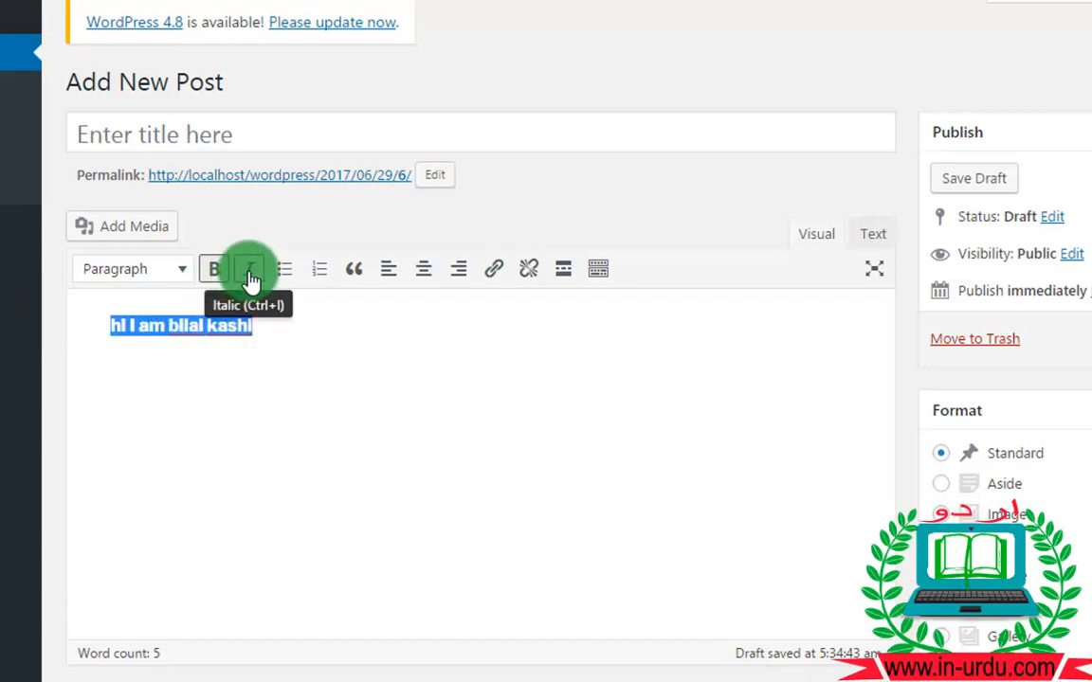
pyautogui.click(251, 277)
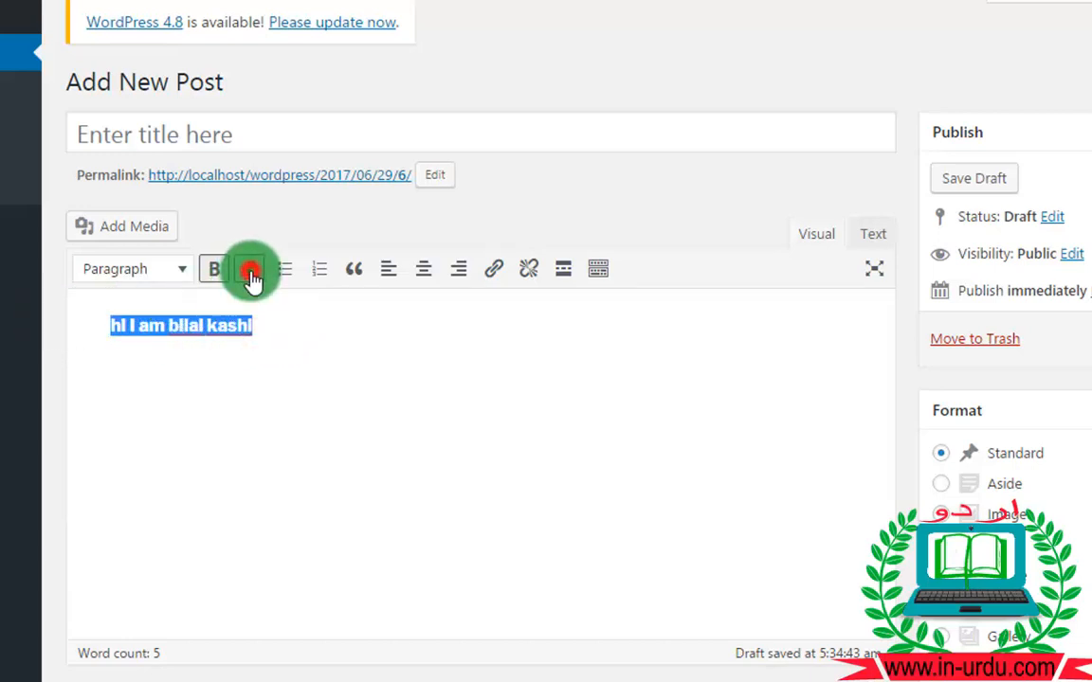
pyautogui.click(287, 313)
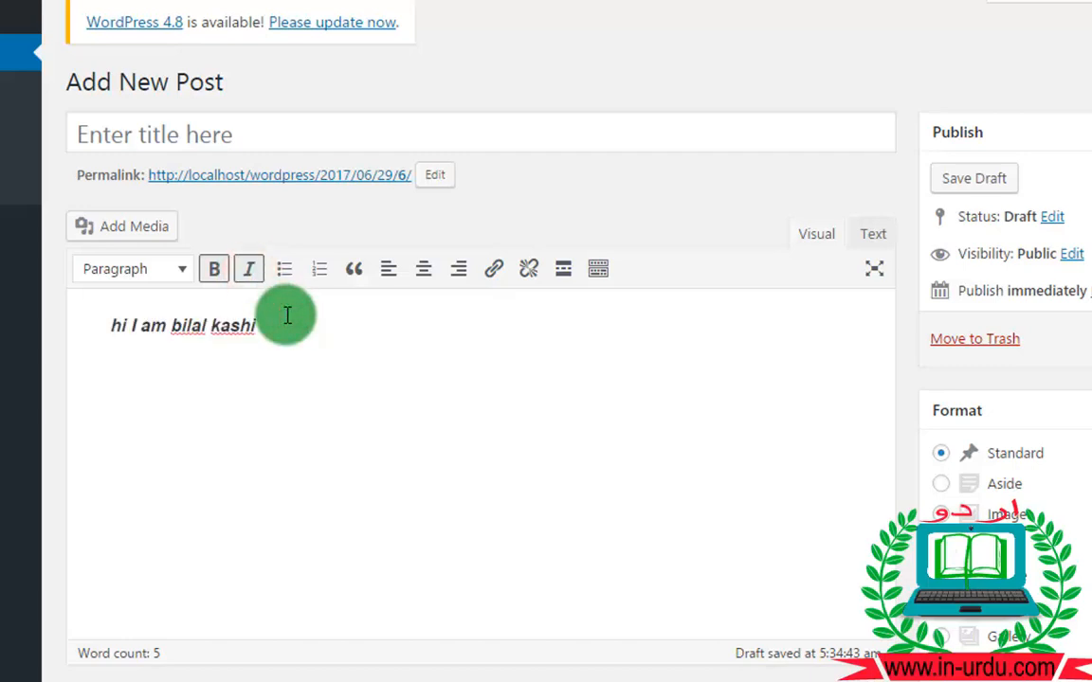
# Copy the introduction line and paste it three times below, each copy as its own paragraph
pyautogui.moveTo(278, 327); pyautogui.dragTo(93, 332)
pyautogui.hotkey('ctrl', 'c')
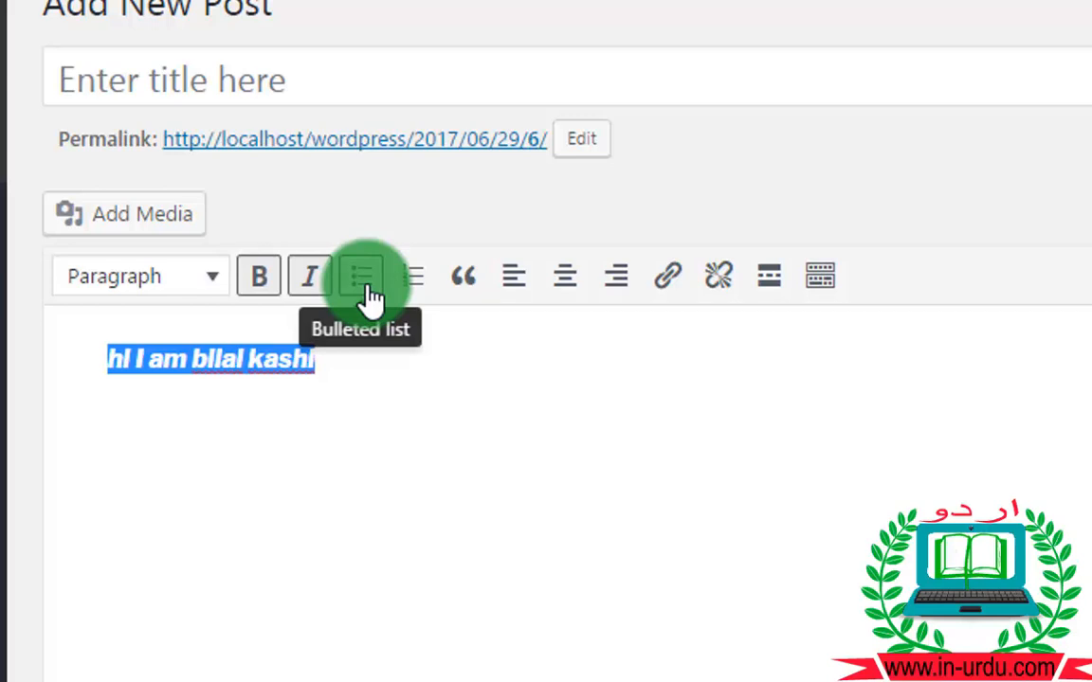
pyautogui.click(375, 369)
pyautogui.press('Return')
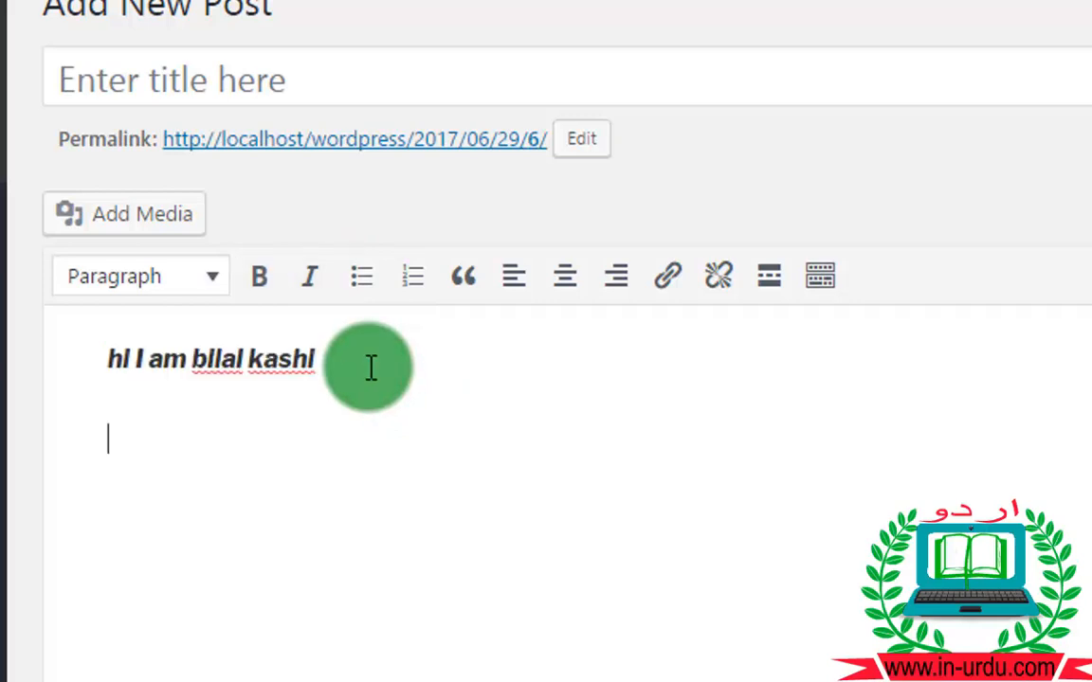
pyautogui.hotkey('ctrl', 'v')
pyautogui.press('Return')
pyautogui.hotkey('ctrl', 'v')
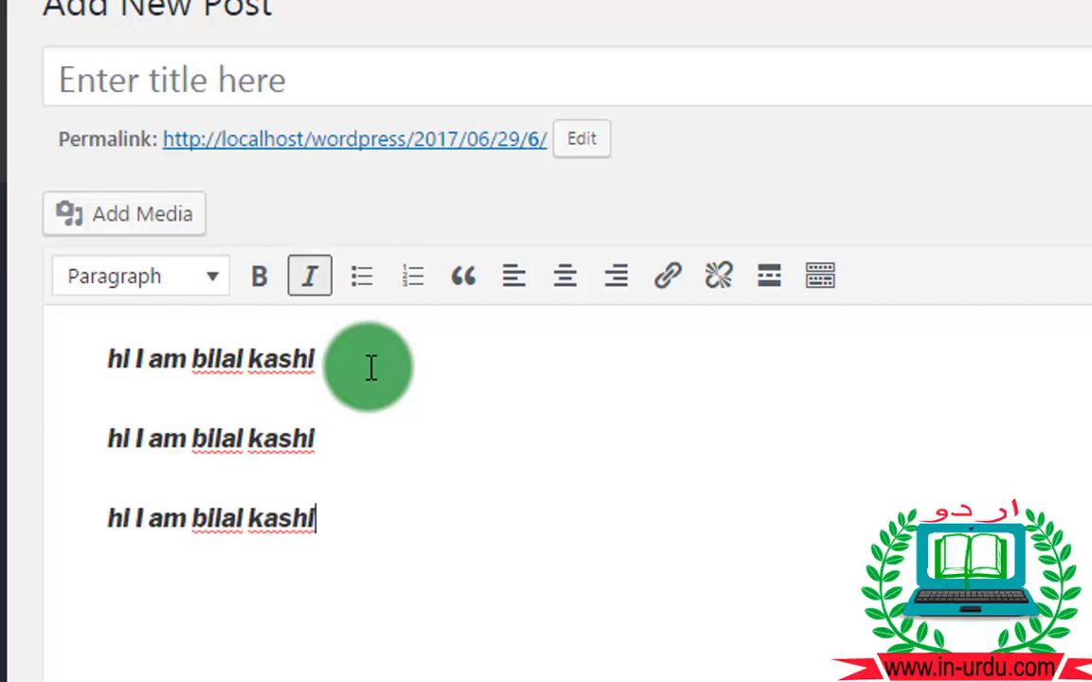
pyautogui.press('Return')
pyautogui.hotkey('ctrl', 'v')
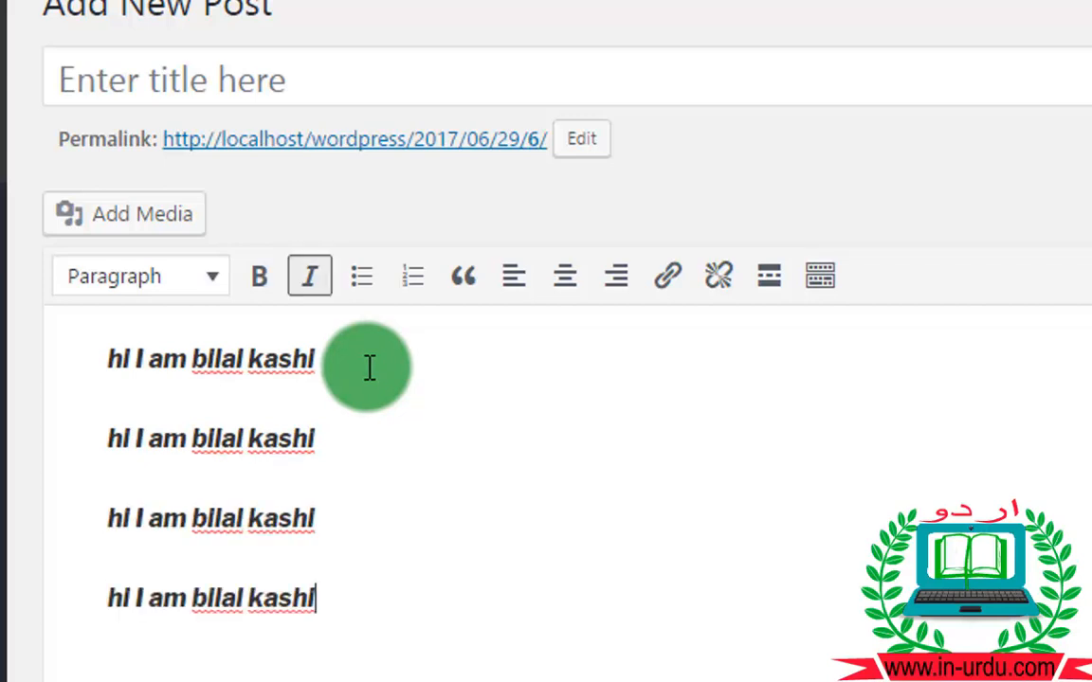
# Format all four introduction lines as a bulleted list
pyautogui.click(102, 352)
pyautogui.moveTo(151, 395); pyautogui.dragTo(362, 577)
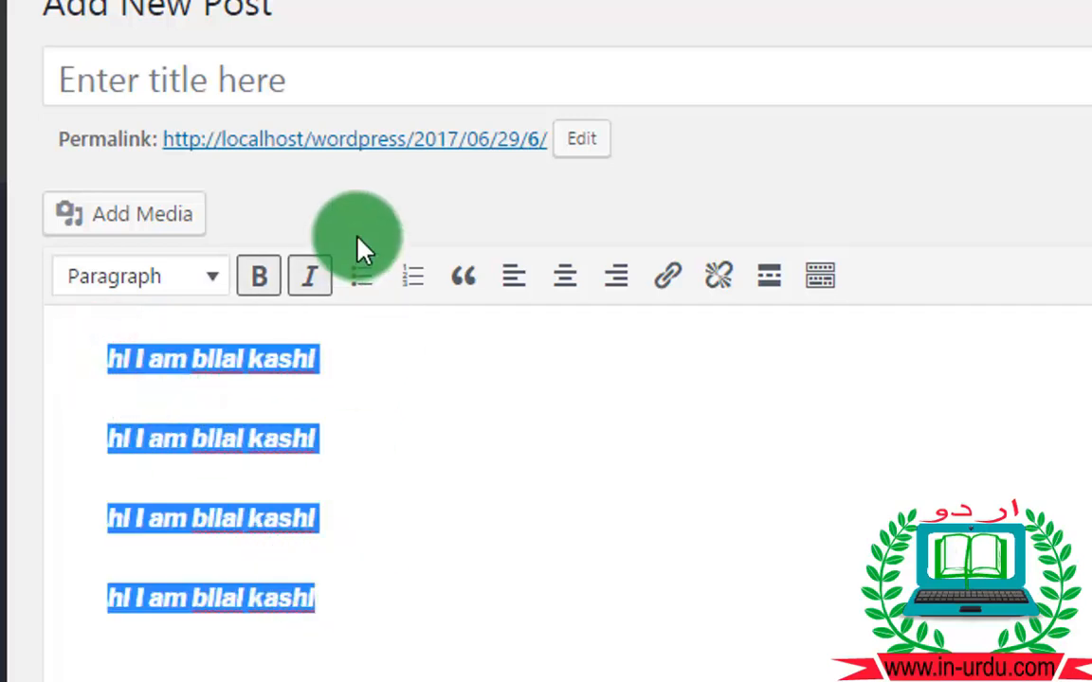
pyautogui.click(363, 280)
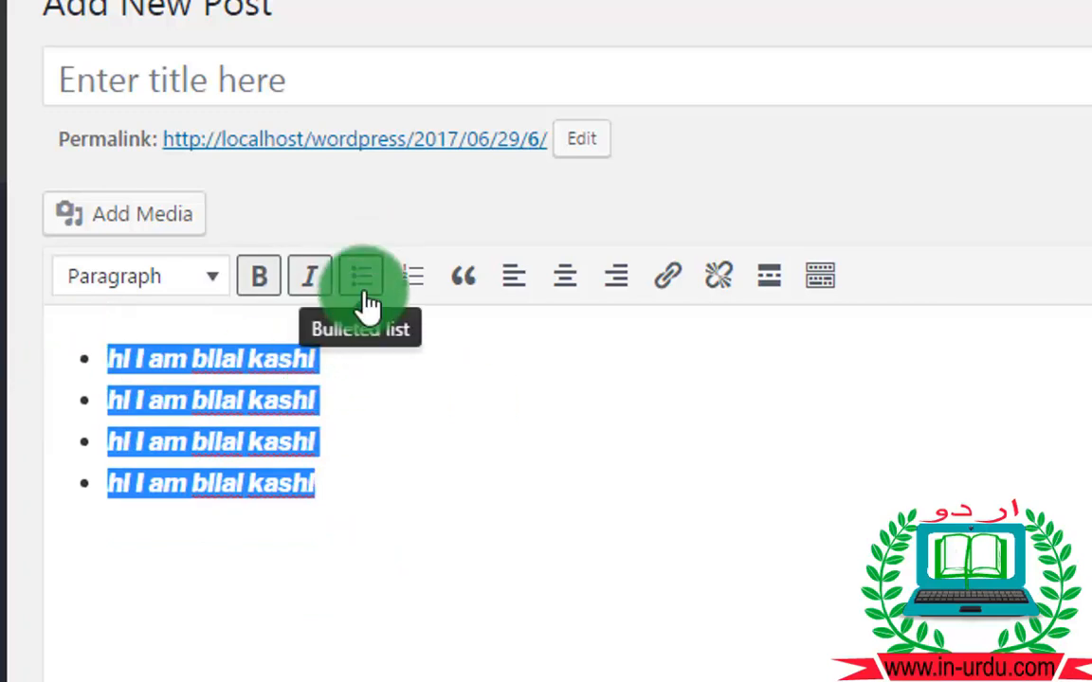
# Remove the bold and italic formatting from the four lines and convert them from a bulleted to a numbered list
pyautogui.click(268, 286)
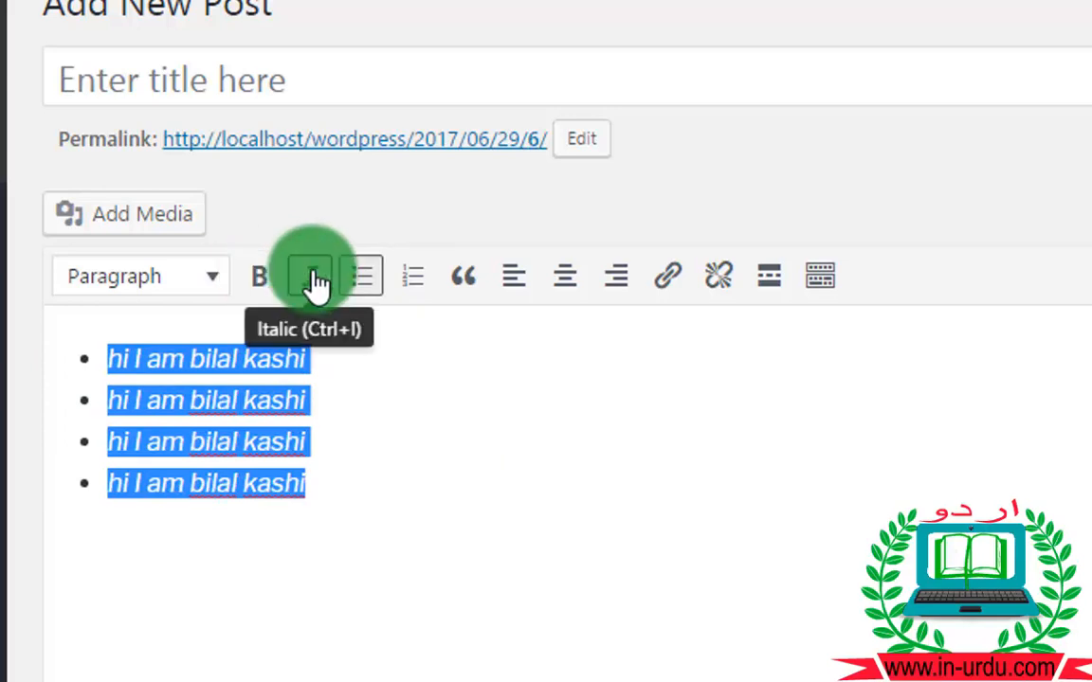
pyautogui.click(316, 283)
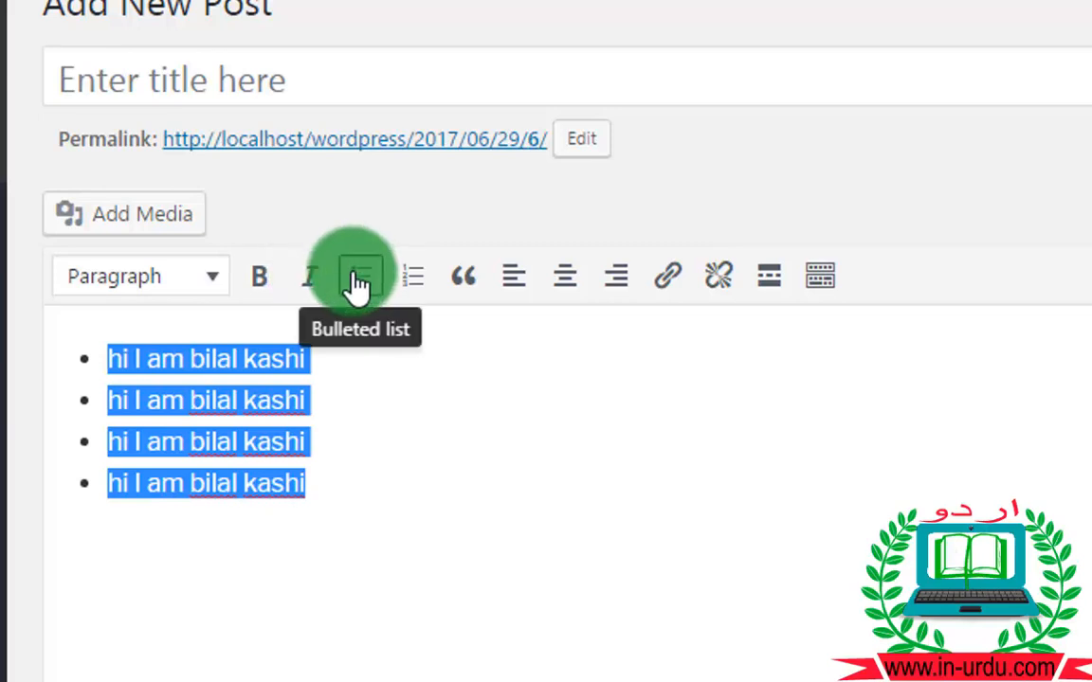
pyautogui.click(358, 282)
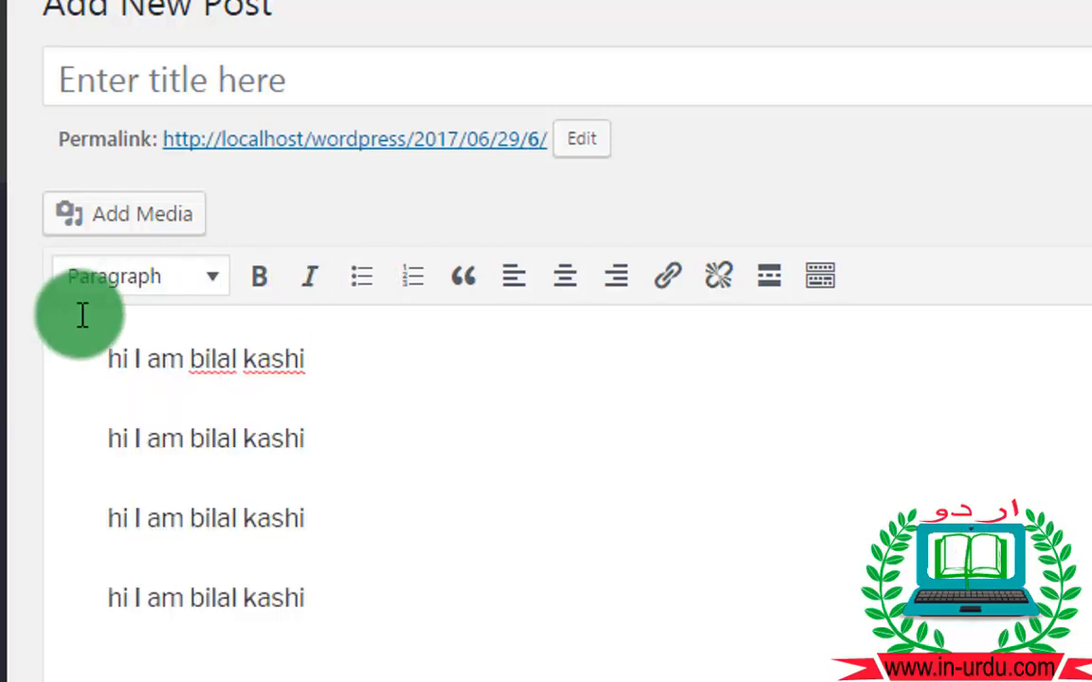
pyautogui.moveTo(105, 349); pyautogui.dragTo(450, 618)
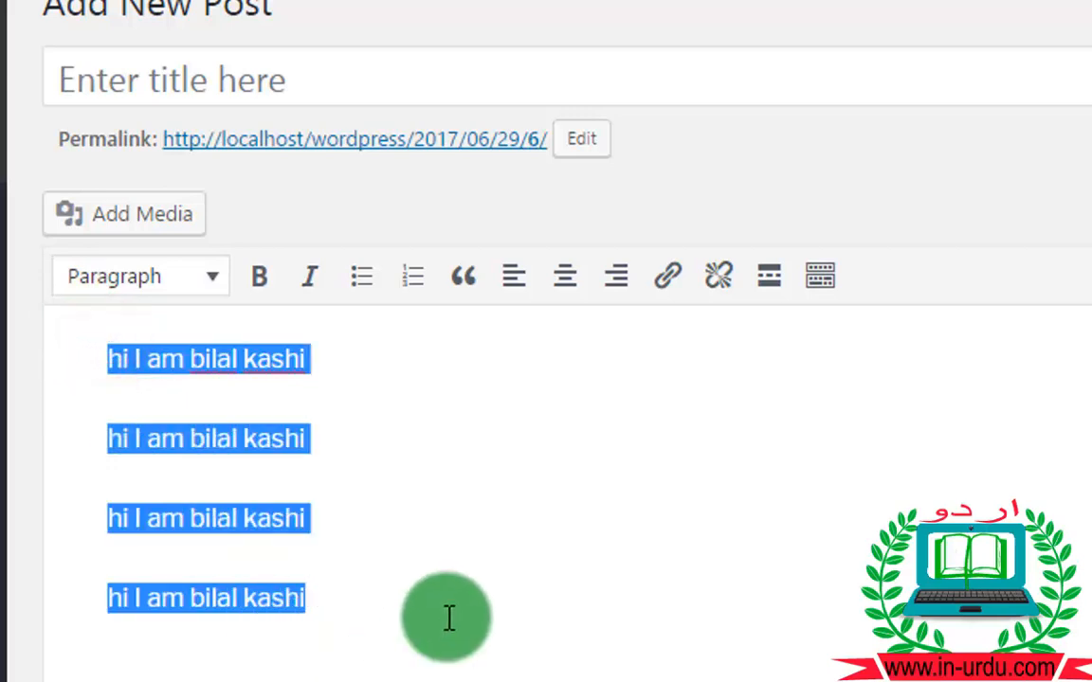
pyautogui.click(420, 278)
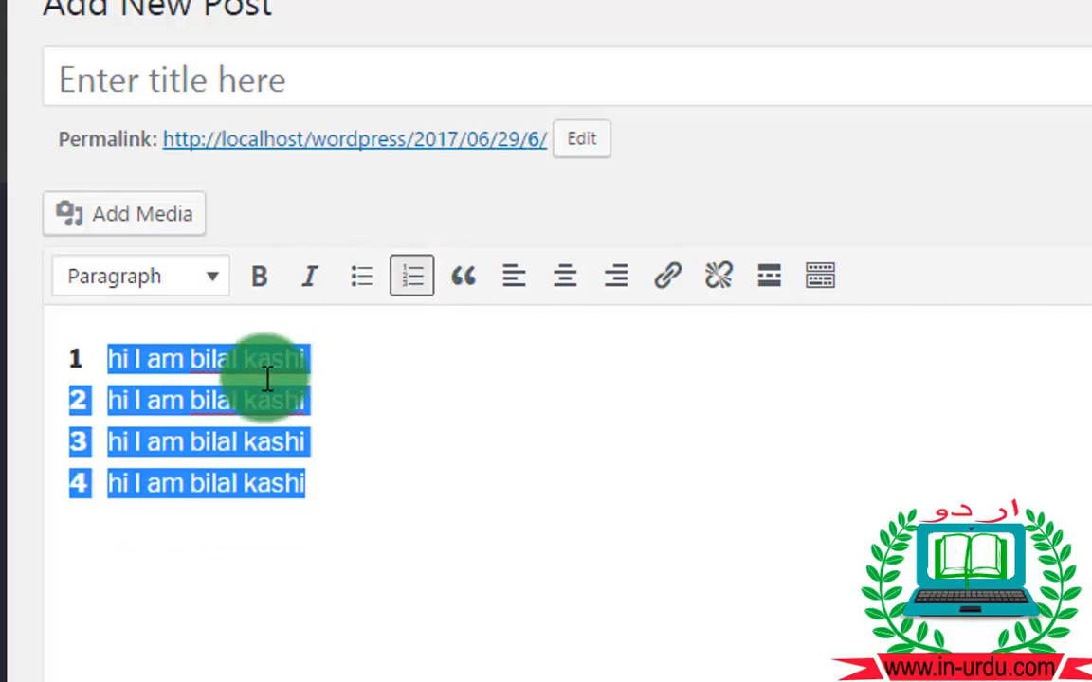
pyautogui.click(327, 488)
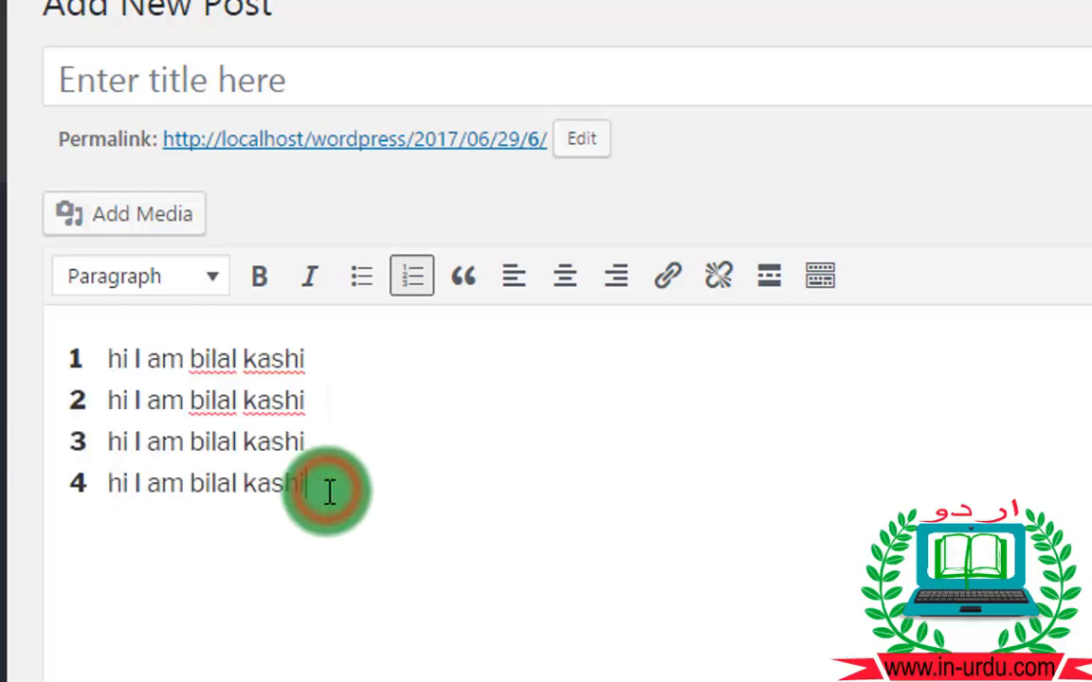
pyautogui.press('Return')
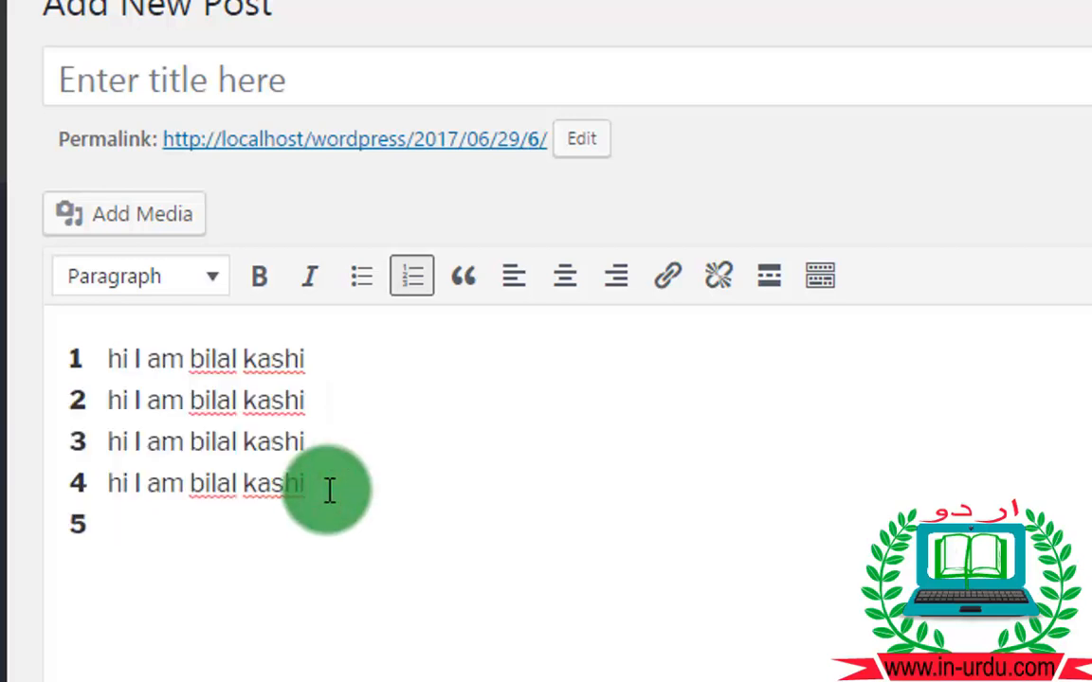
pyautogui.press('BackSpace')
pyautogui.hotkey('ctrl', 'v')
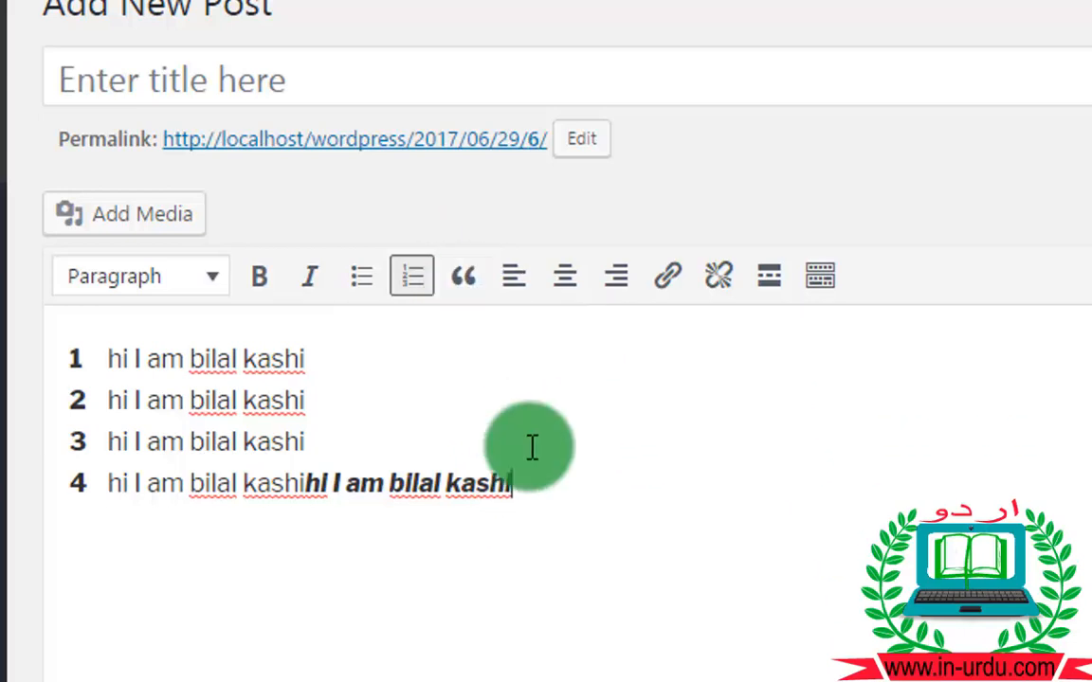
pyautogui.moveTo(536, 479); pyautogui.dragTo(316, 471)
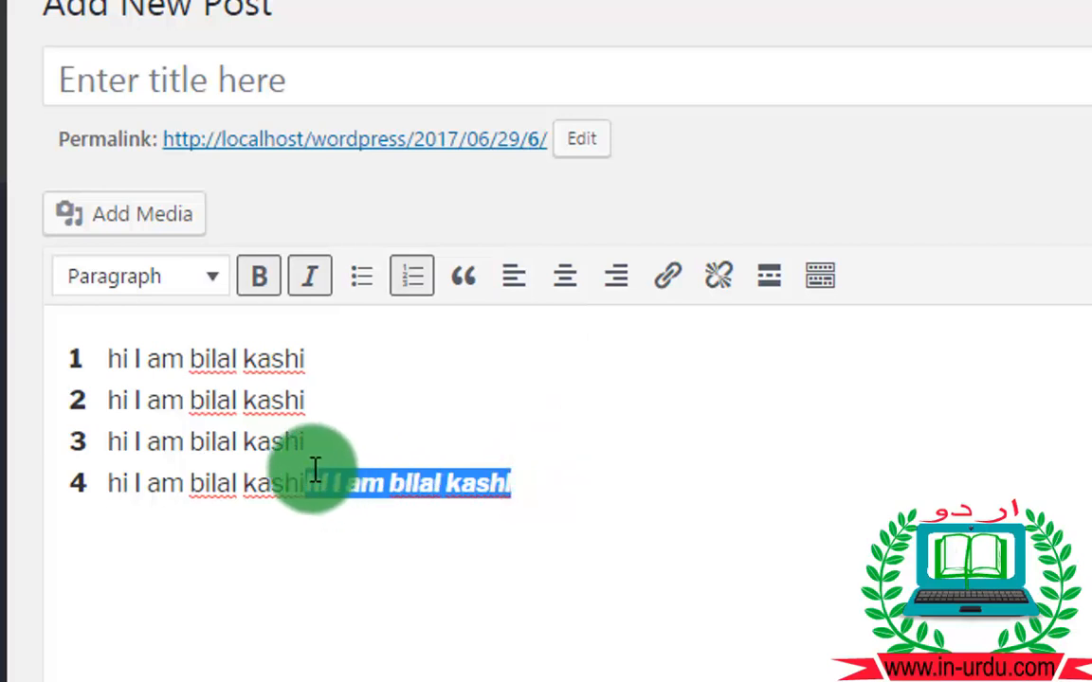
pyautogui.press('BackSpace')
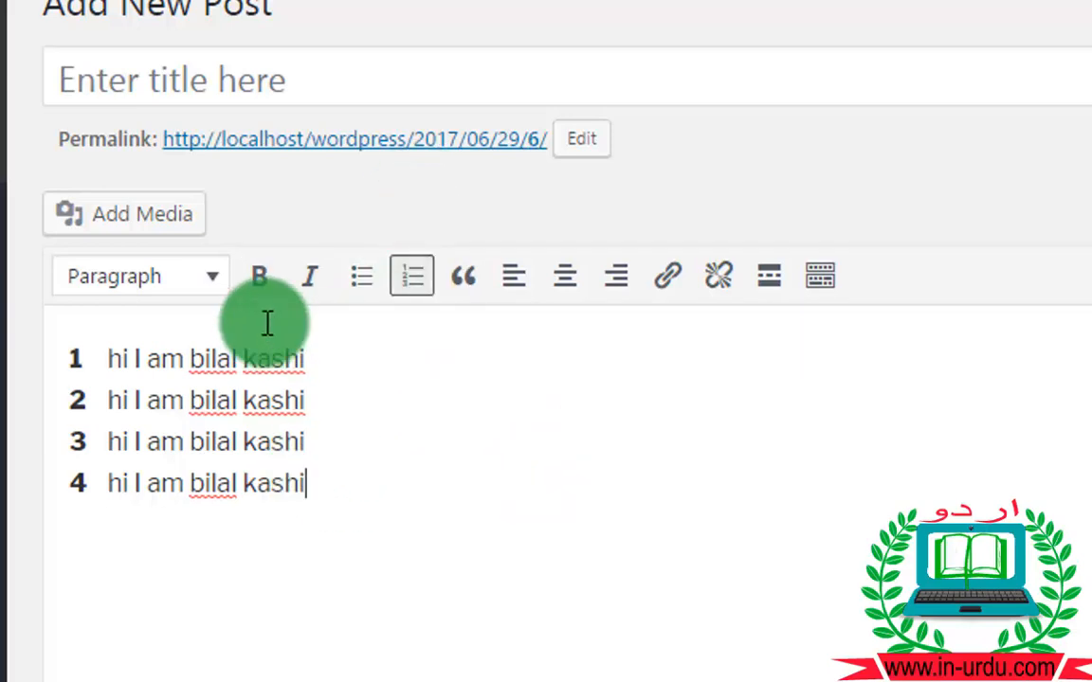
# Format the first item of the numbered list as a blockquote
pyautogui.moveTo(308, 360); pyautogui.dragTo(111, 351)
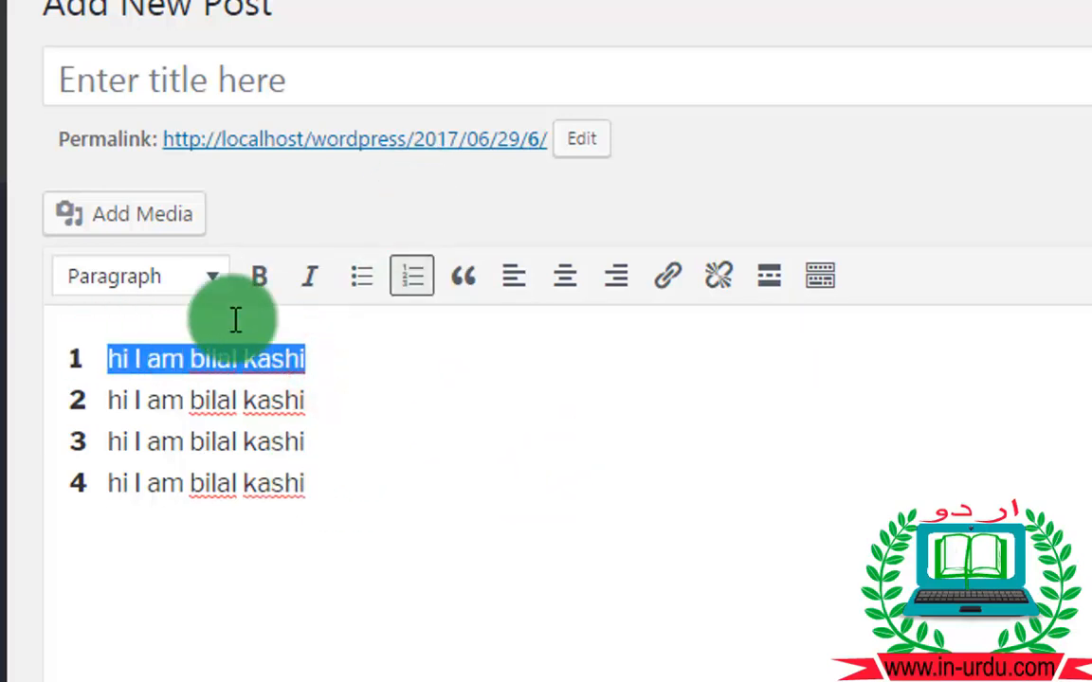
pyautogui.click(473, 281)
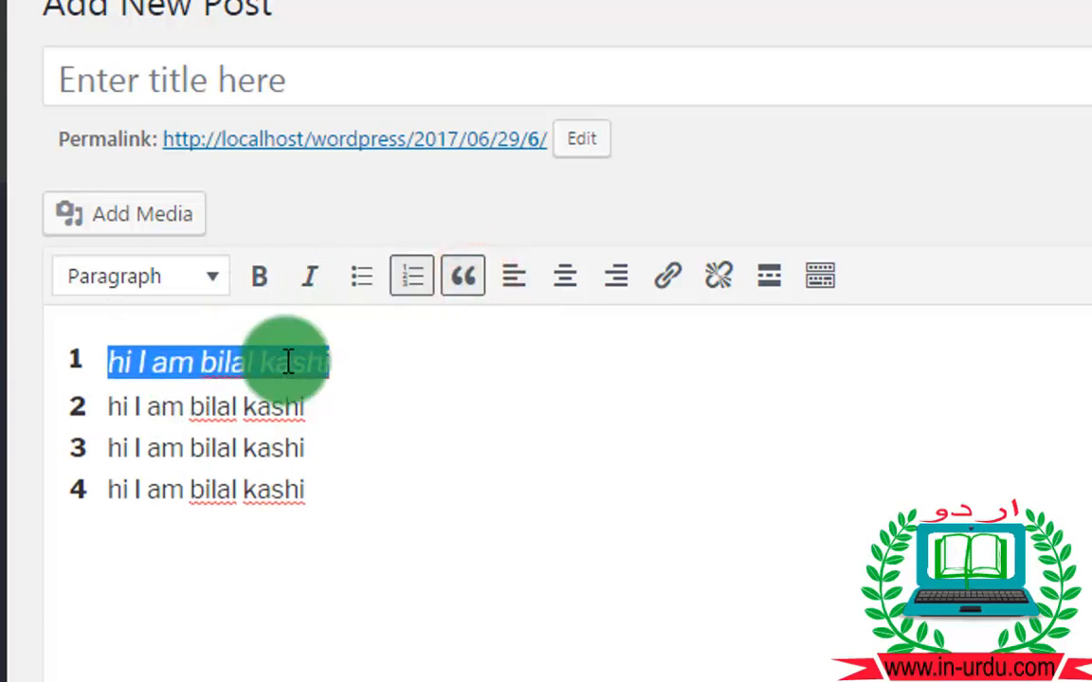
pyautogui.click(365, 393)
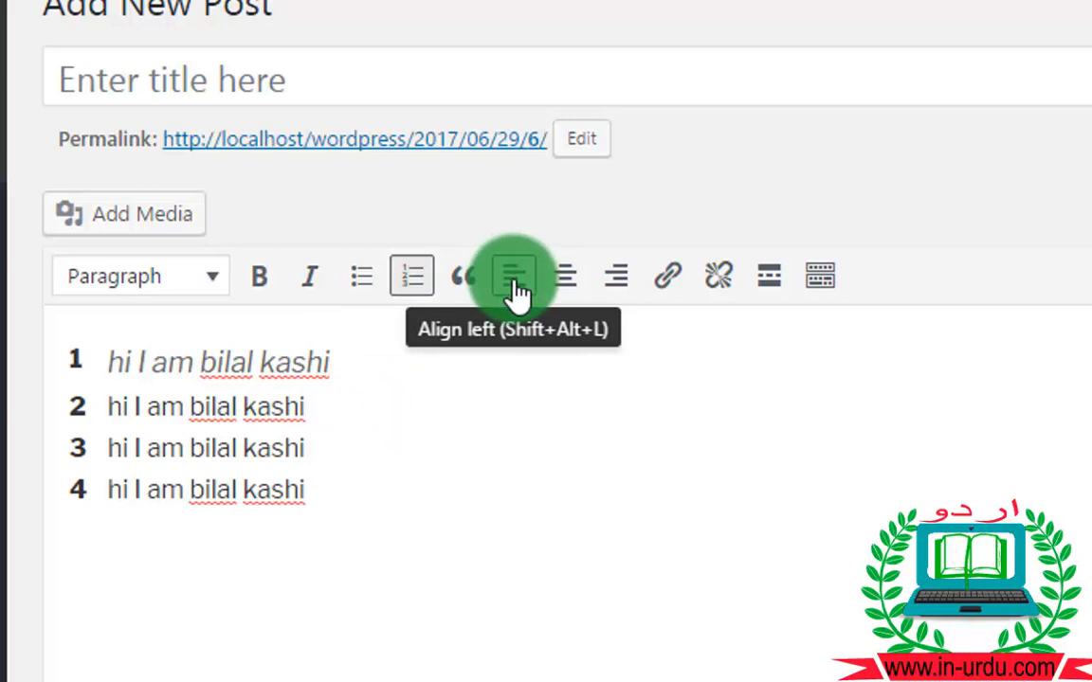
# Delete the second to fourth list items and remove the blockquote formatting from the remaining item
pyautogui.moveTo(59, 389); pyautogui.dragTo(284, 491)
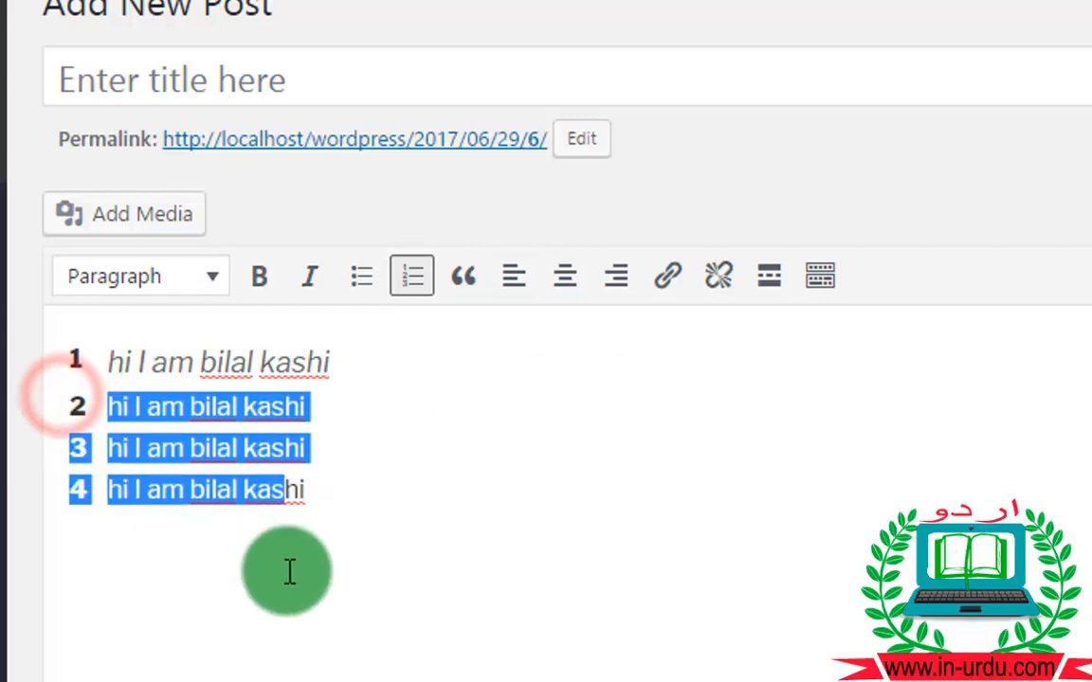
pyautogui.moveTo(289, 571); pyautogui.dragTo(359, 565)
pyautogui.press('BackSpace')
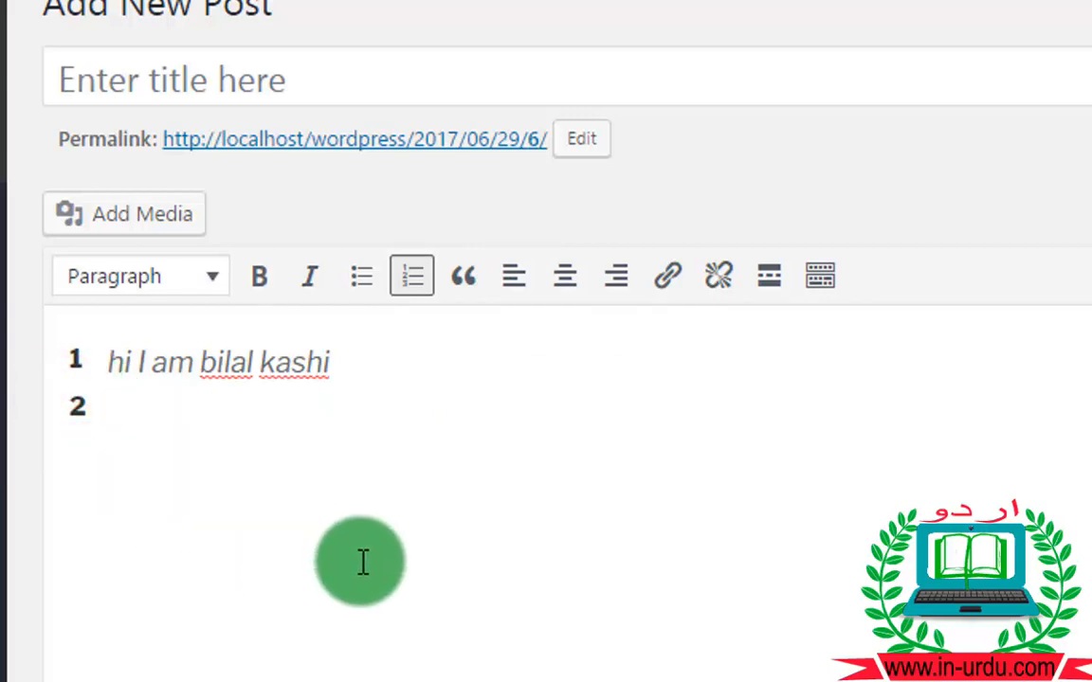
pyautogui.press('BackSpace')
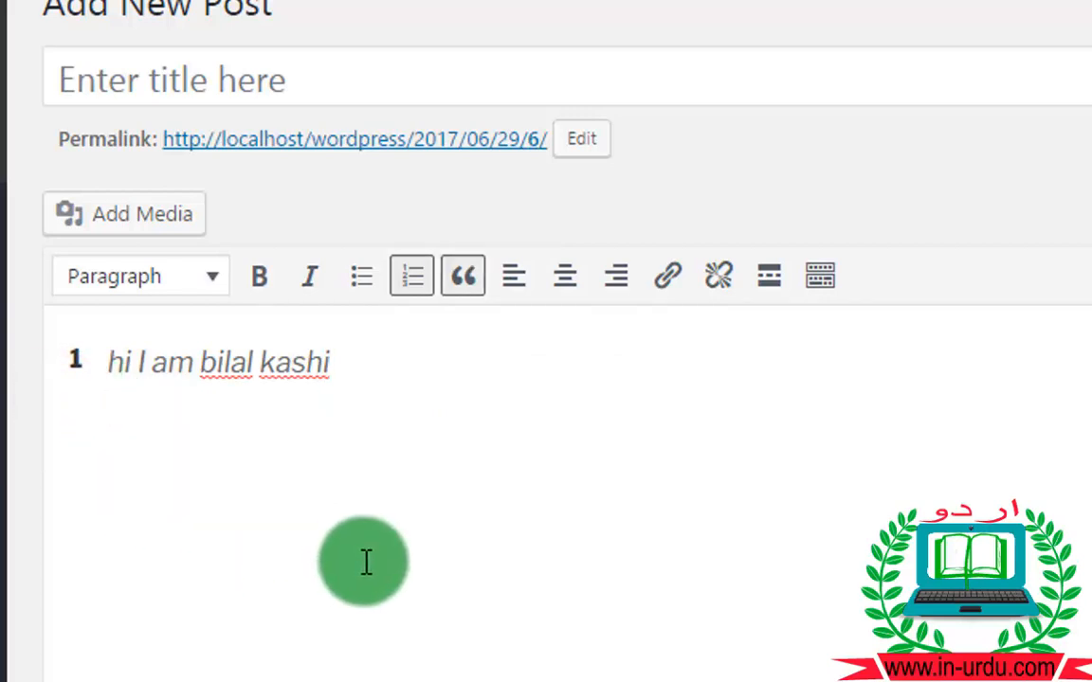
pyautogui.click(458, 270)
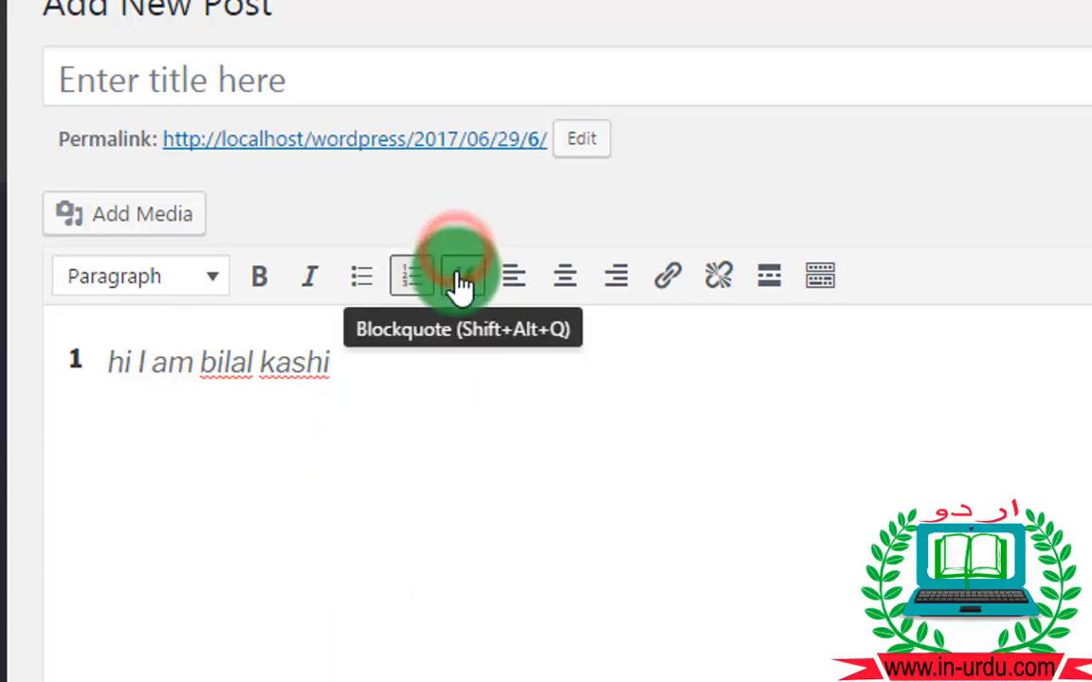
# Try right, centre and left alignment in turn on the remaining list item
pyautogui.moveTo(339, 370); pyautogui.dragTo(29, 343)
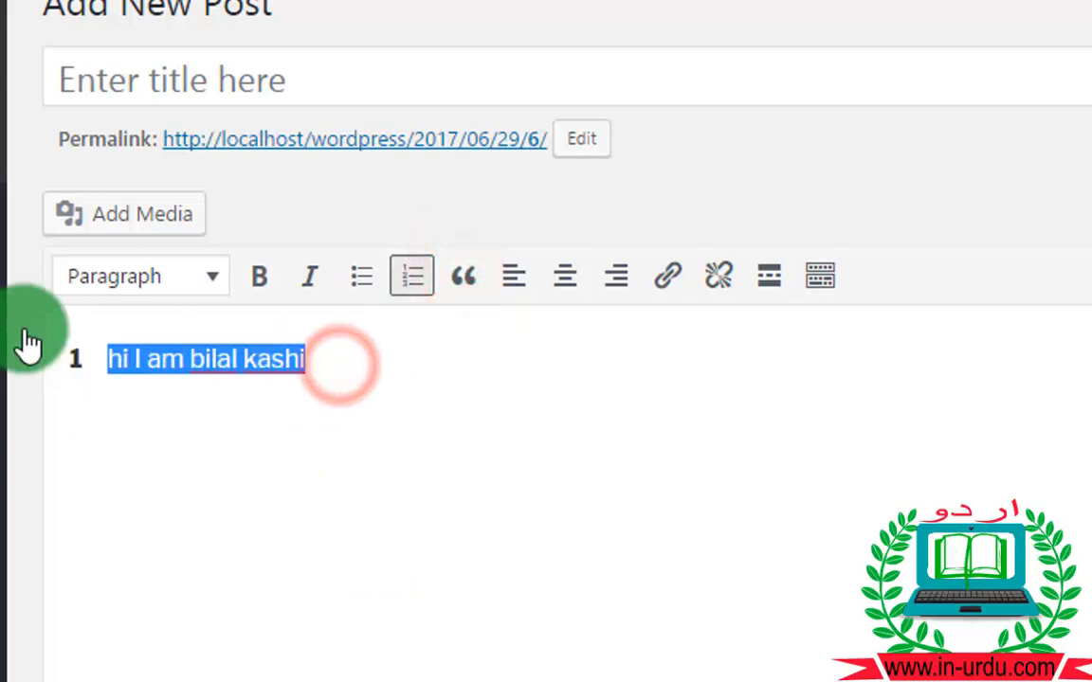
pyautogui.click(621, 280)
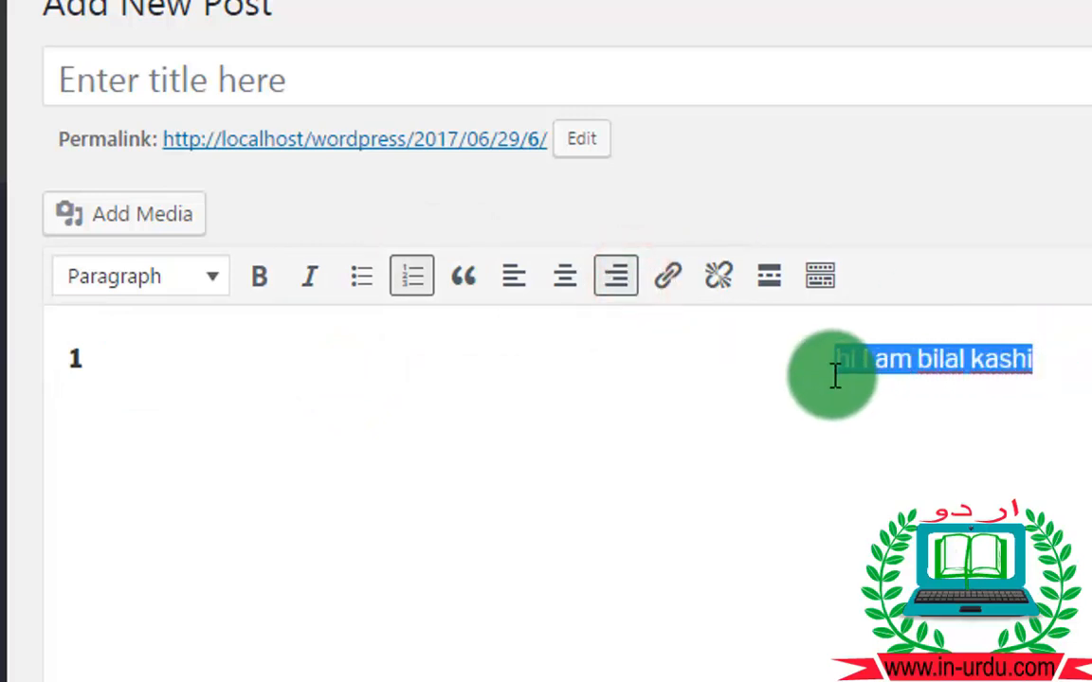
pyautogui.click(568, 301)
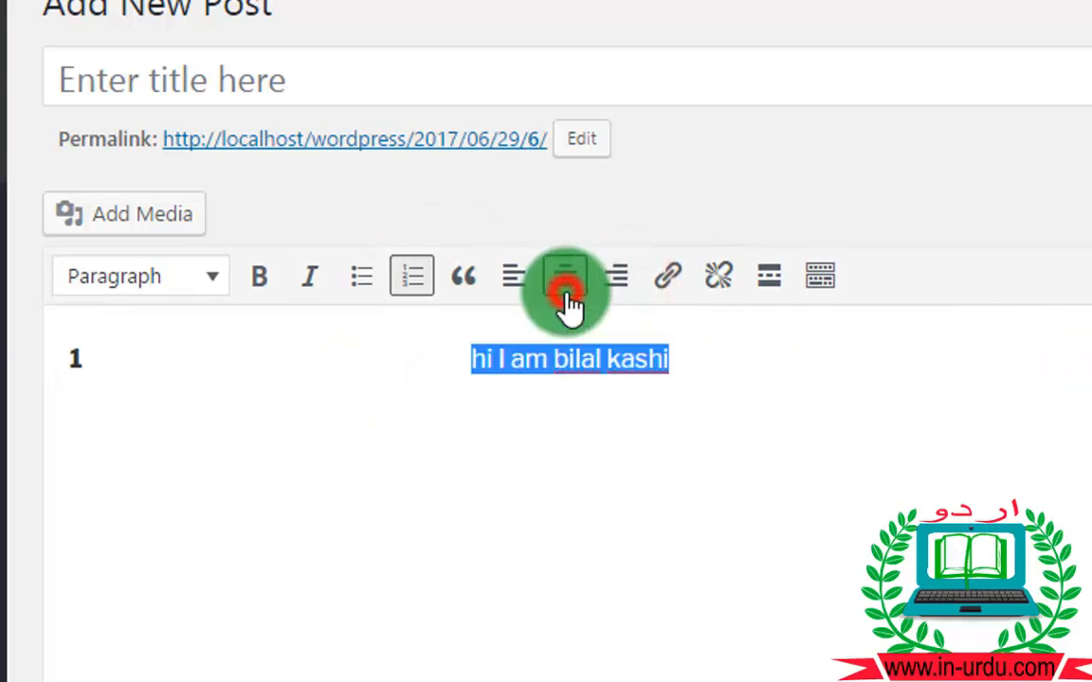
pyautogui.click(516, 283)
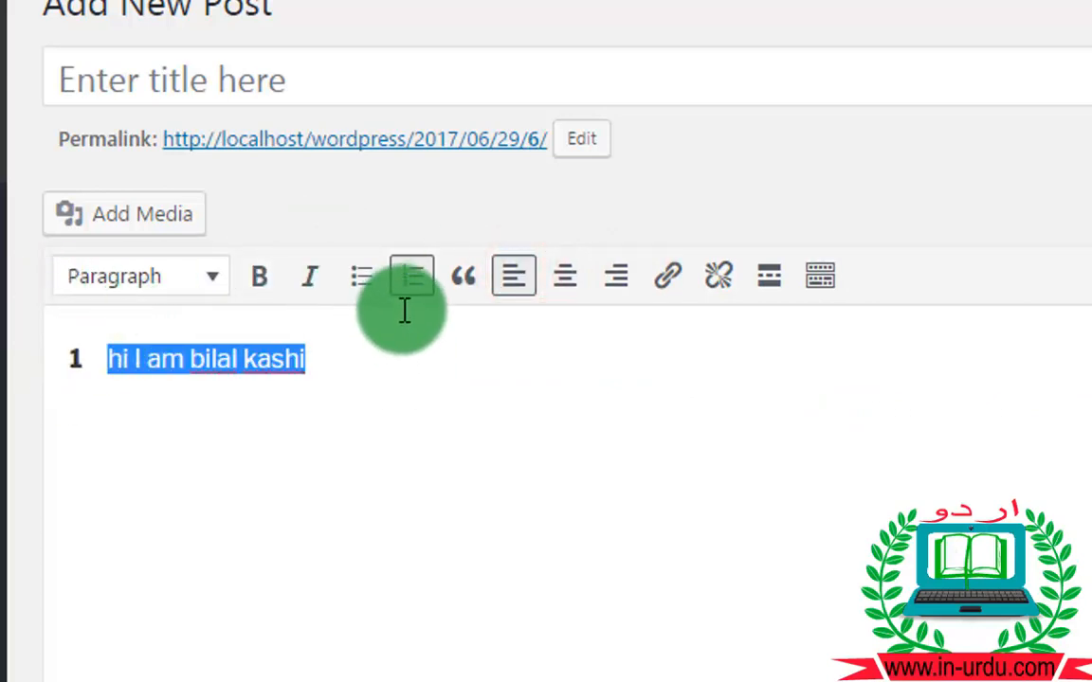
# Remove the list formatting from the introduction line and centre it as a plain paragraph
pyautogui.click(364, 277)
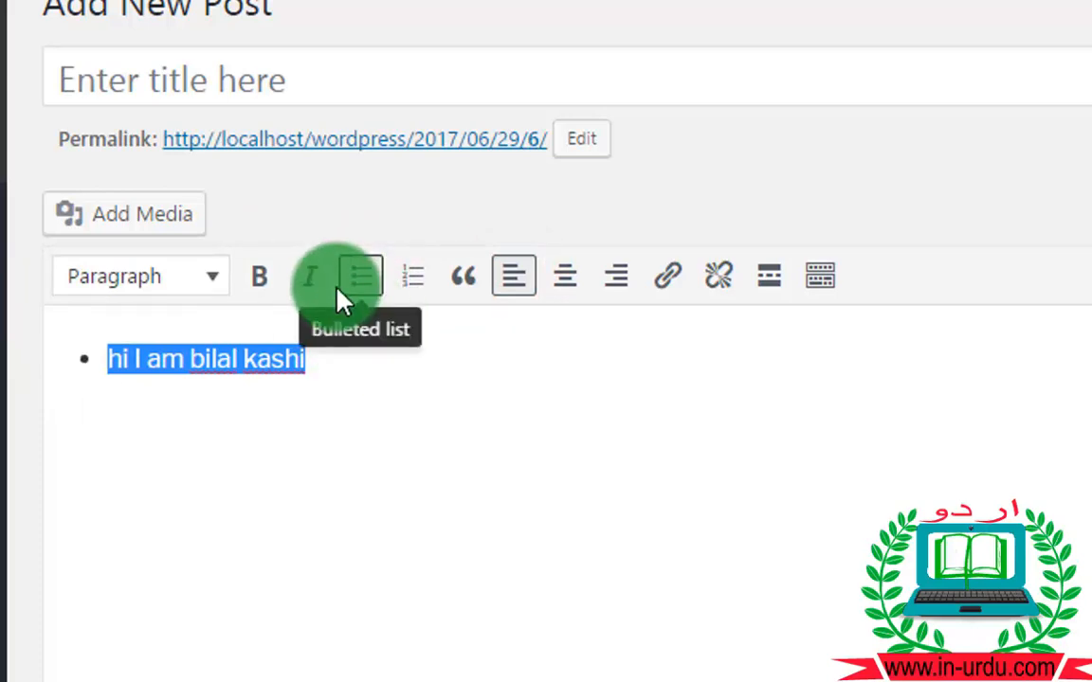
pyautogui.click(364, 277)
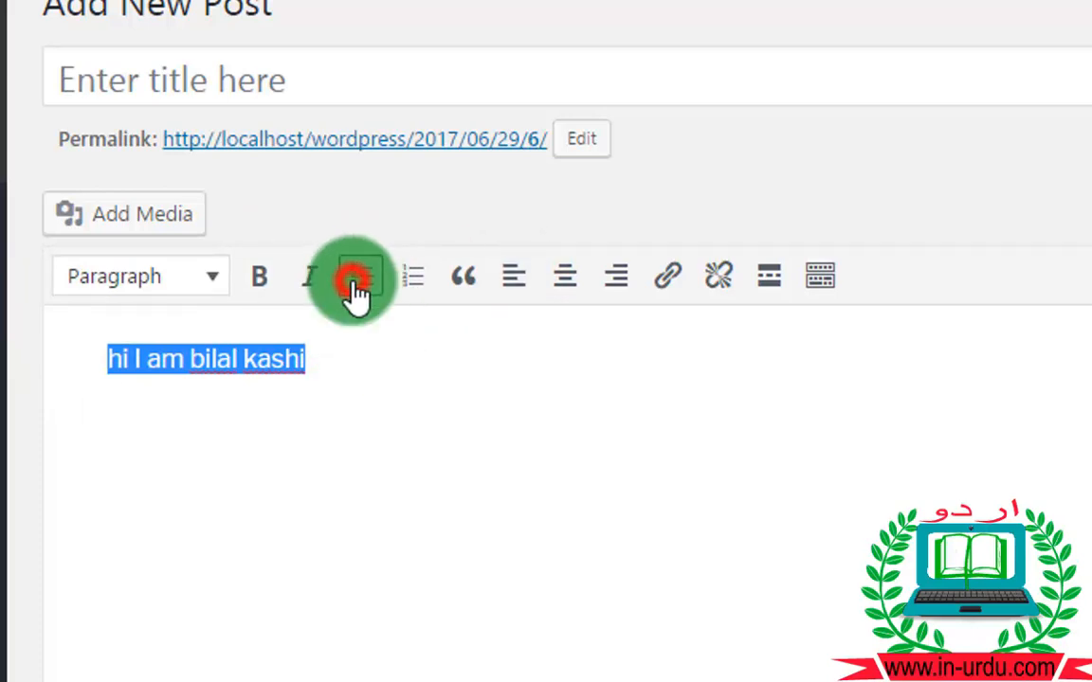
pyautogui.click(563, 278)
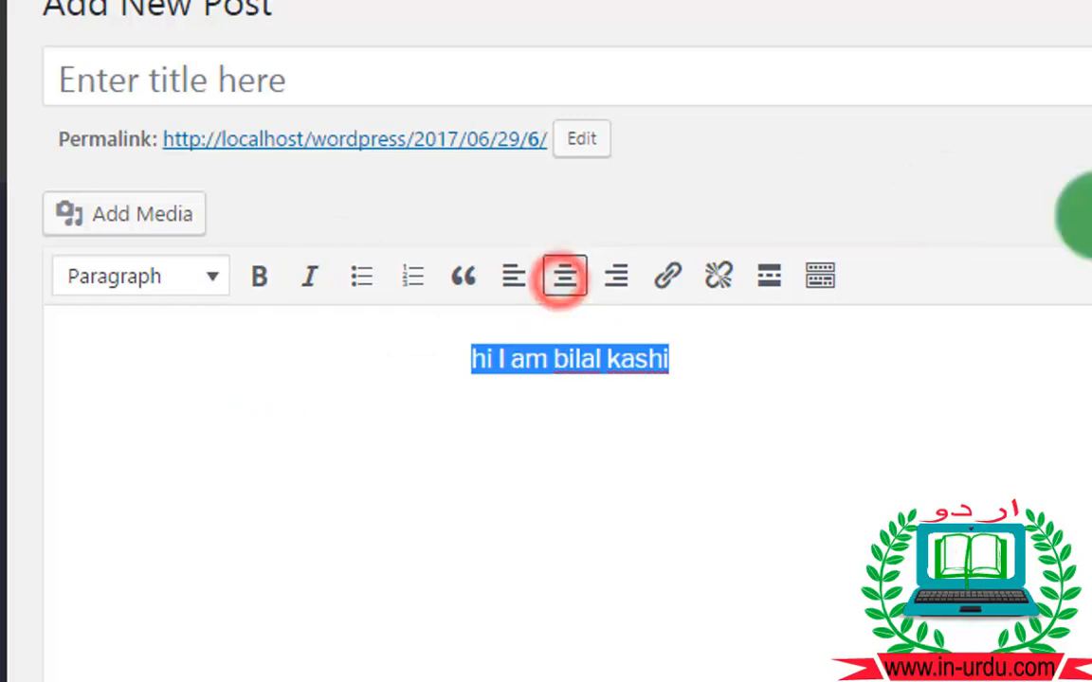
# Examine the centred paragraph's HTML and its text-align style in the text editor, and return to the visual editor
pyautogui.click(1088, 227)
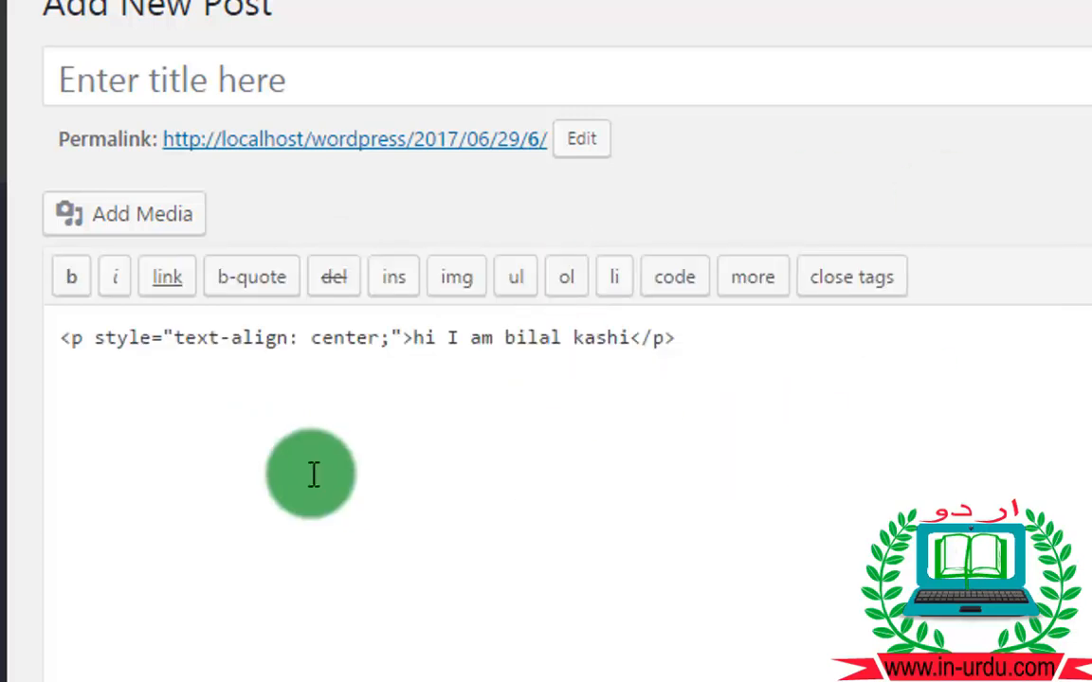
pyautogui.moveTo(73, 346); pyautogui.dragTo(263, 343)
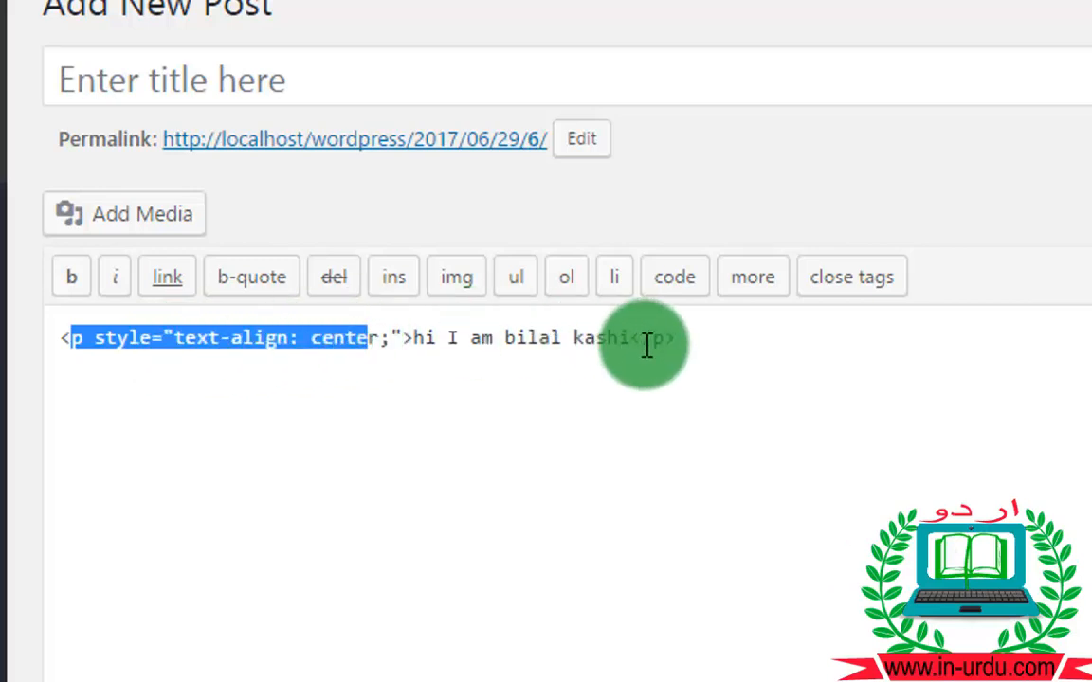
pyautogui.click(1088, 222)
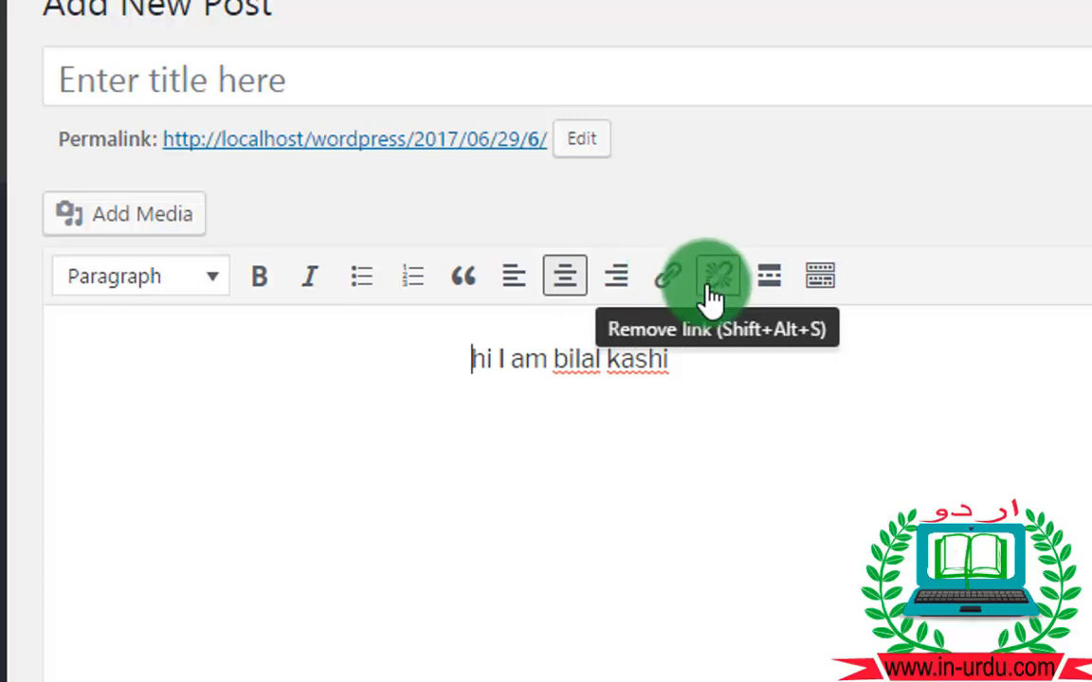
pyautogui.moveTo(692, 356); pyautogui.dragTo(398, 373)
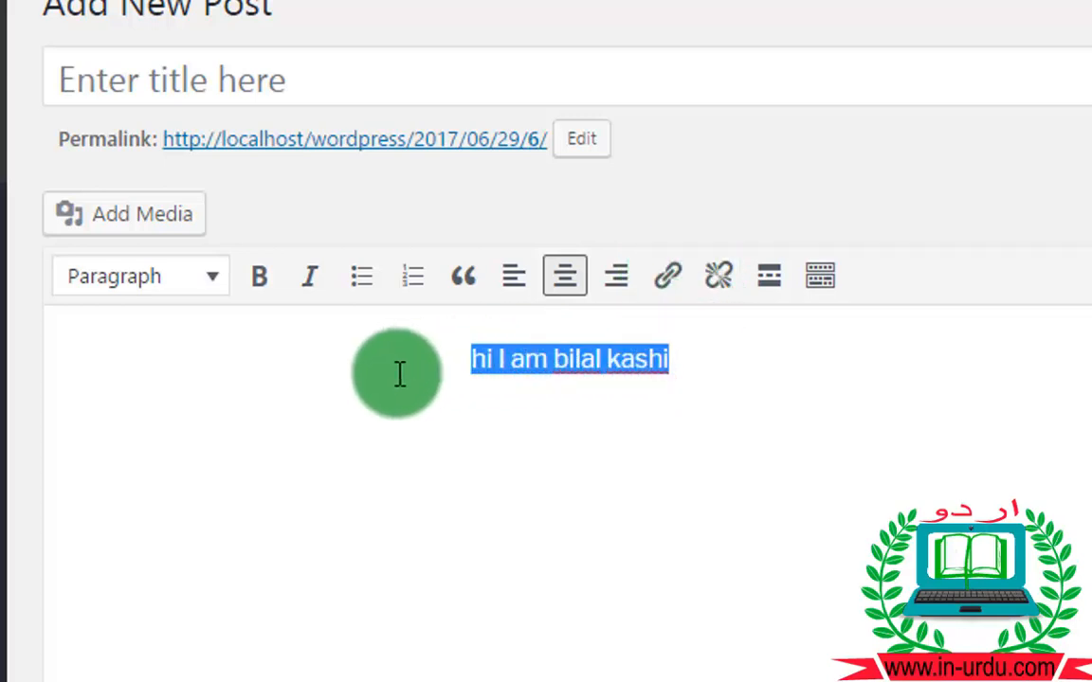
pyautogui.click(670, 281)
pyautogui.click(493, 420)
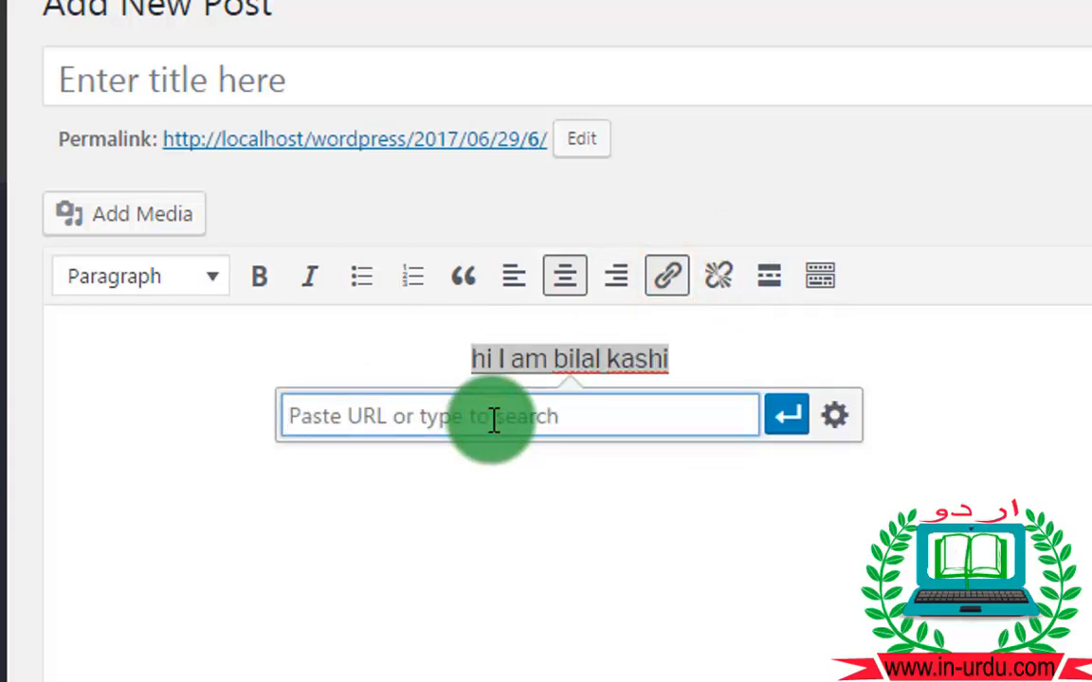
pyautogui.write('www.g')
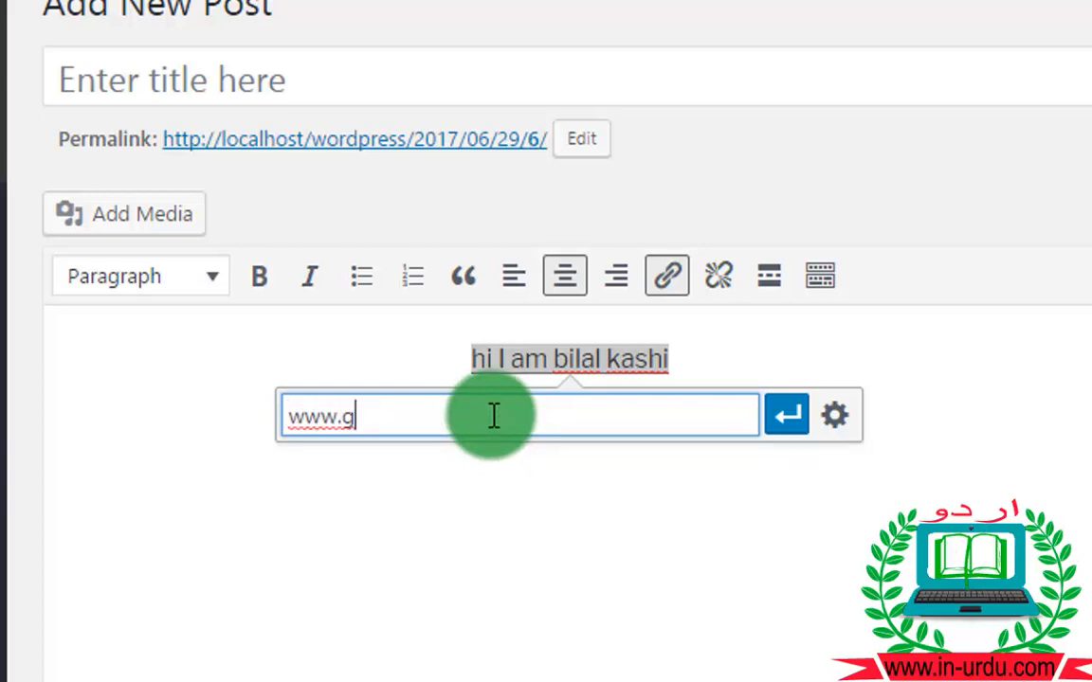
pyautogui.write('oogle.com')
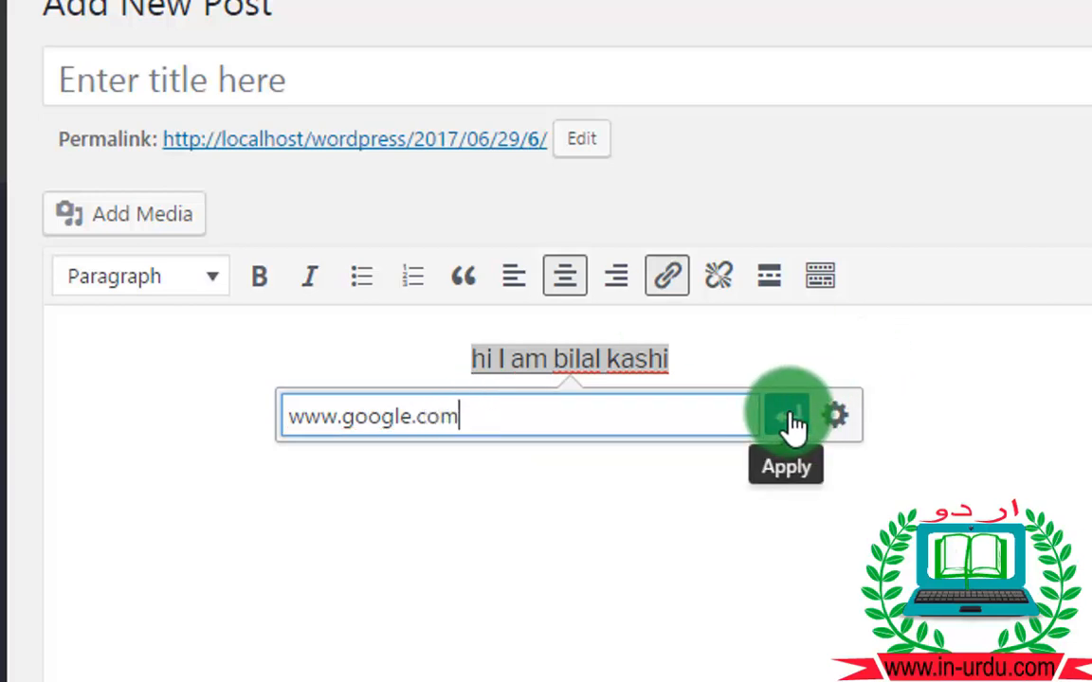
# Open the link options, set the URL to the suggested YouTube channel address, leave opening in a new tab disabled and add the link
pyautogui.click(840, 421)
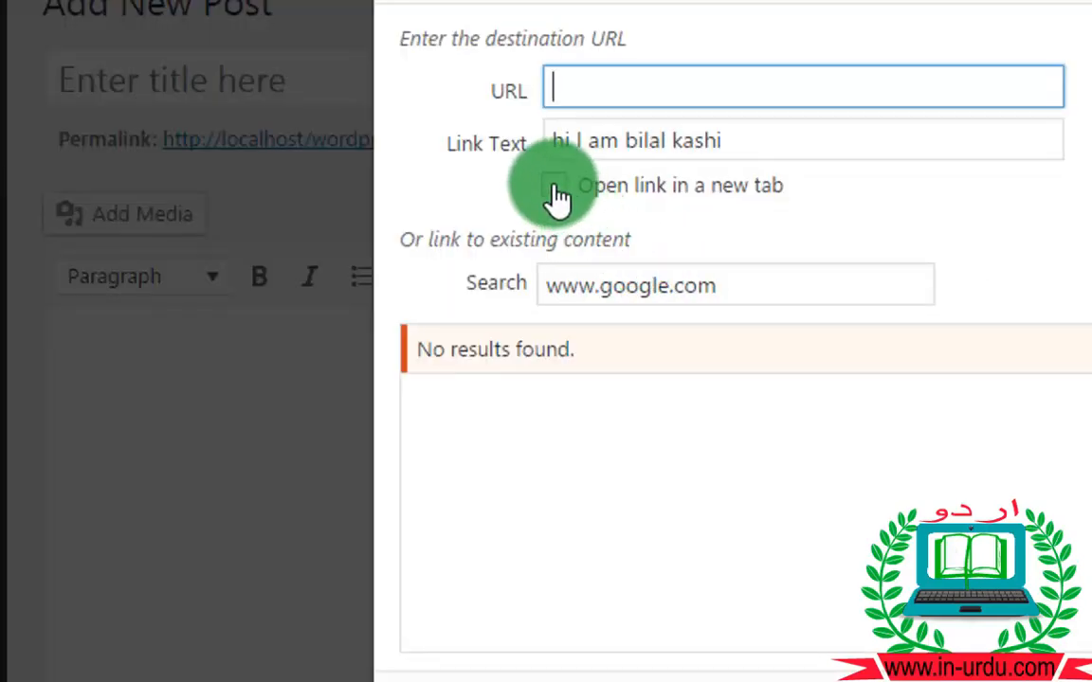
pyautogui.click(598, 86)
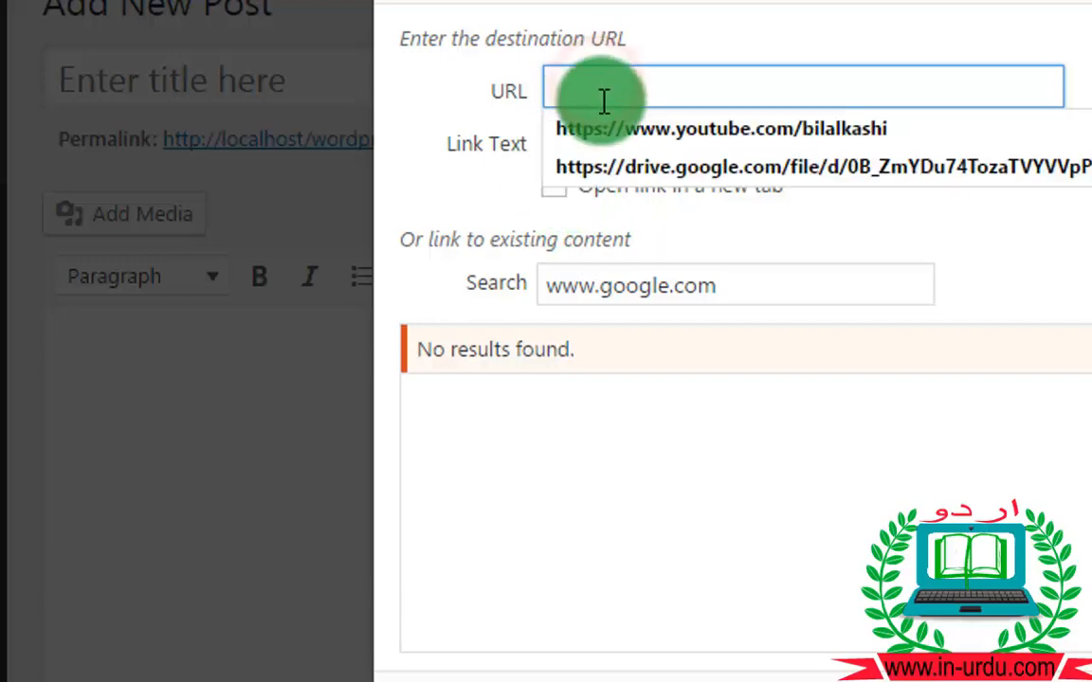
pyautogui.click(607, 131)
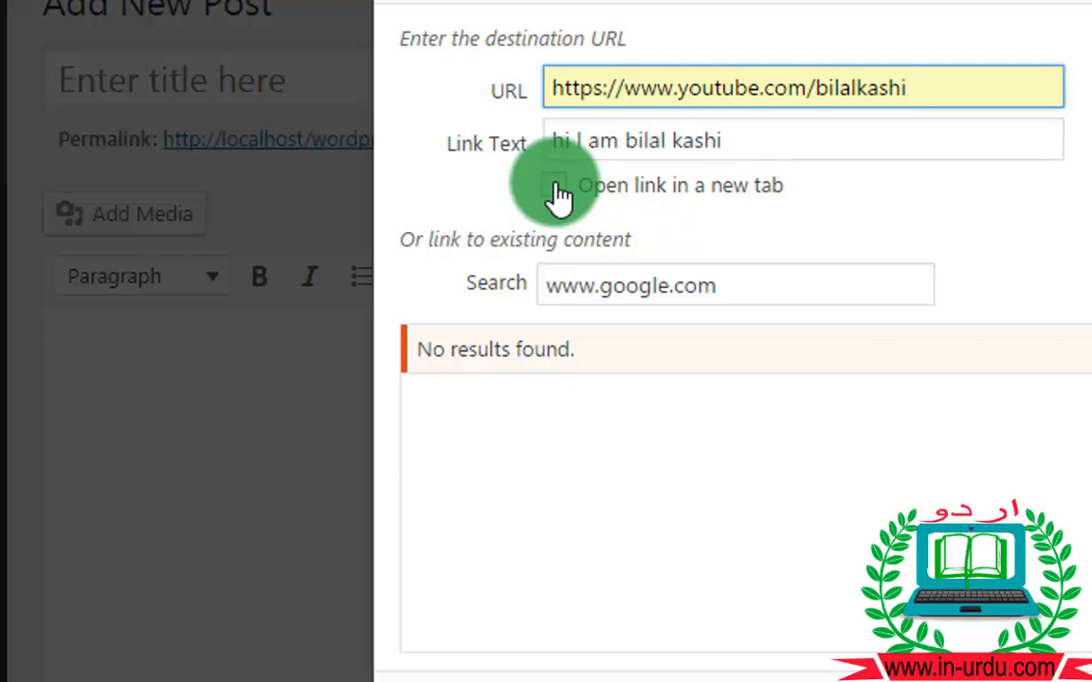
pyautogui.click(557, 188)
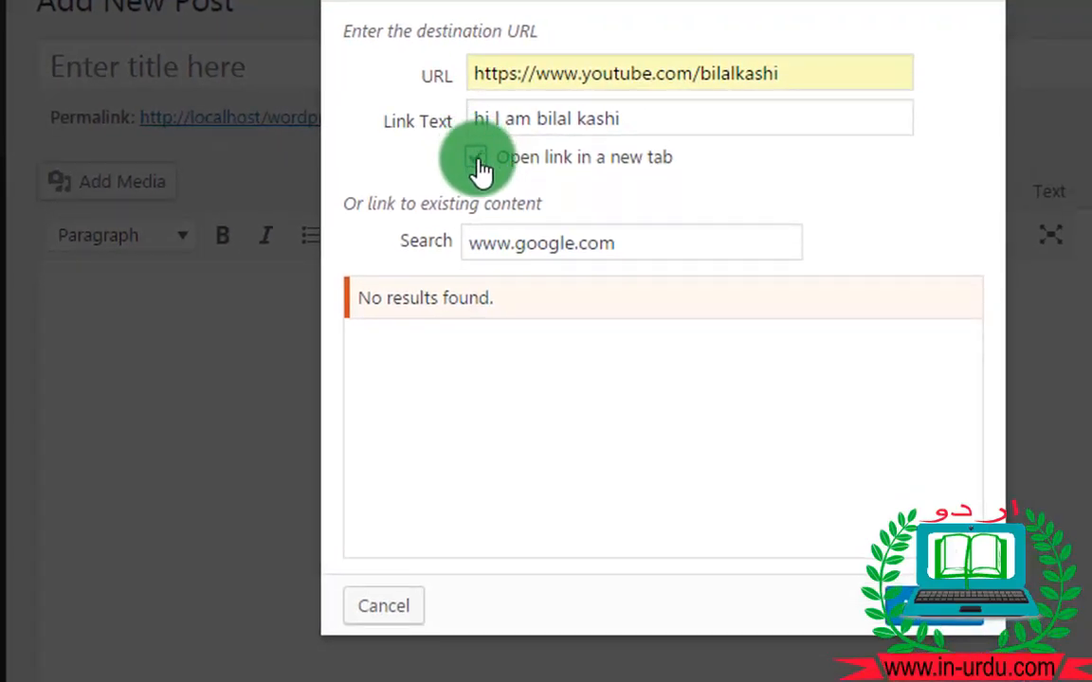
pyautogui.click(477, 159)
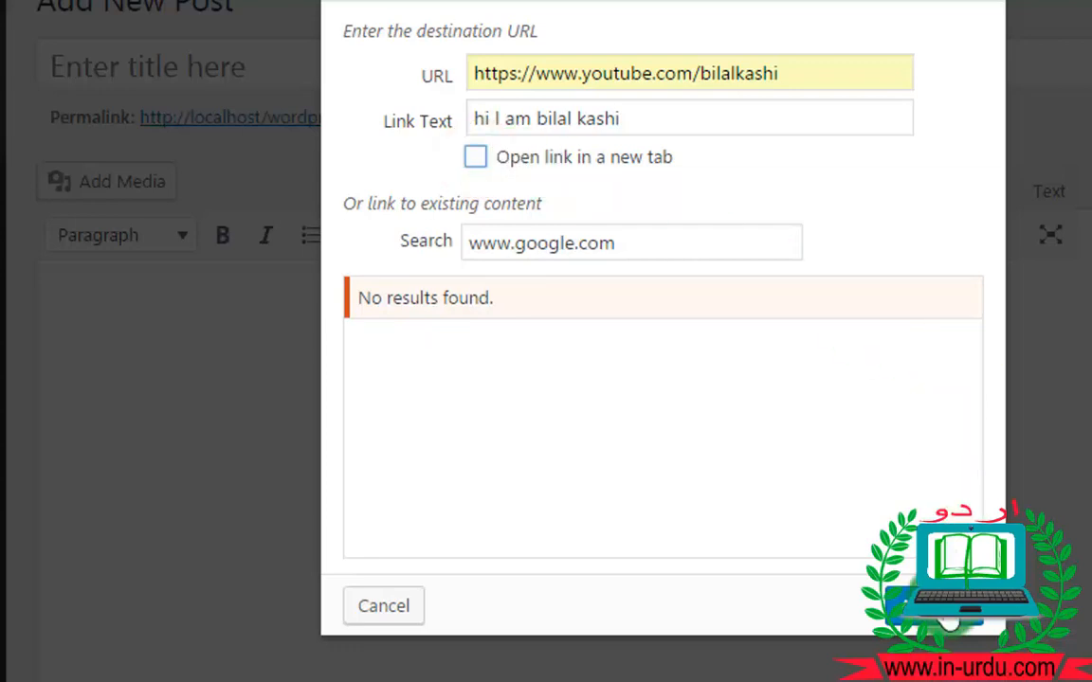
pyautogui.click(940, 621)
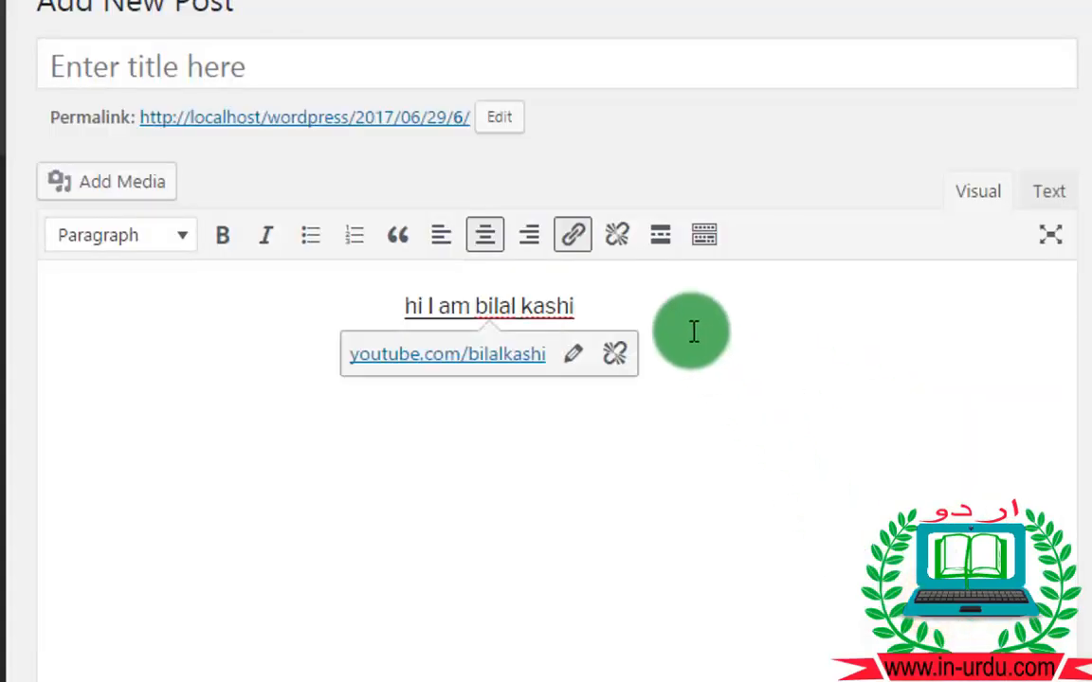
pyautogui.moveTo(593, 302); pyautogui.dragTo(305, 299)
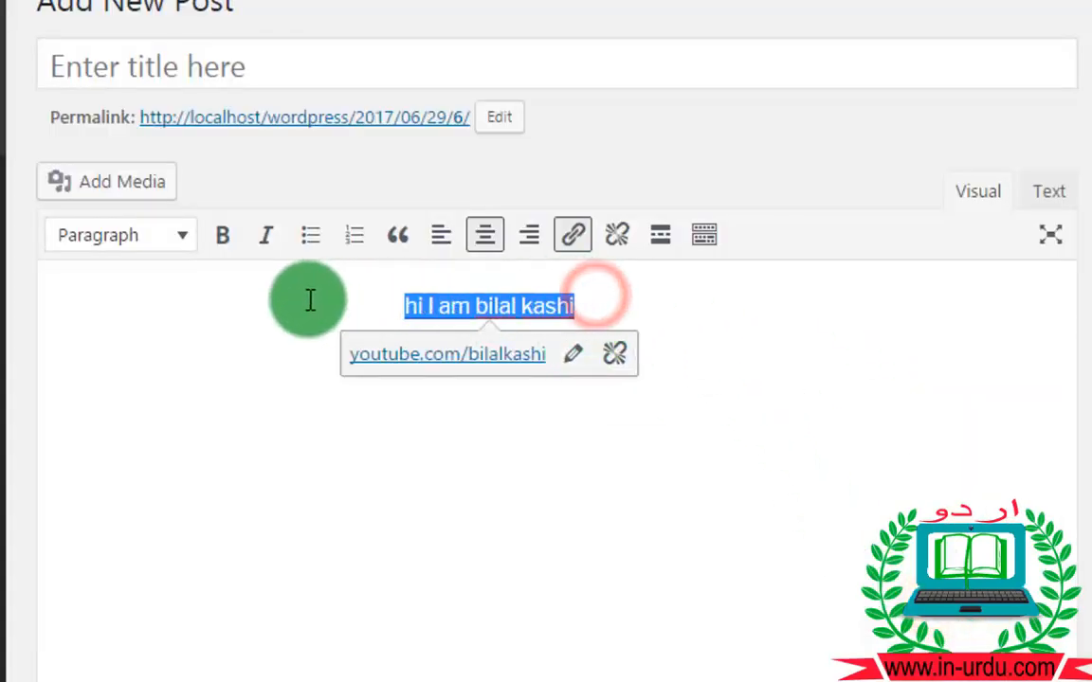
pyautogui.click(858, 333)
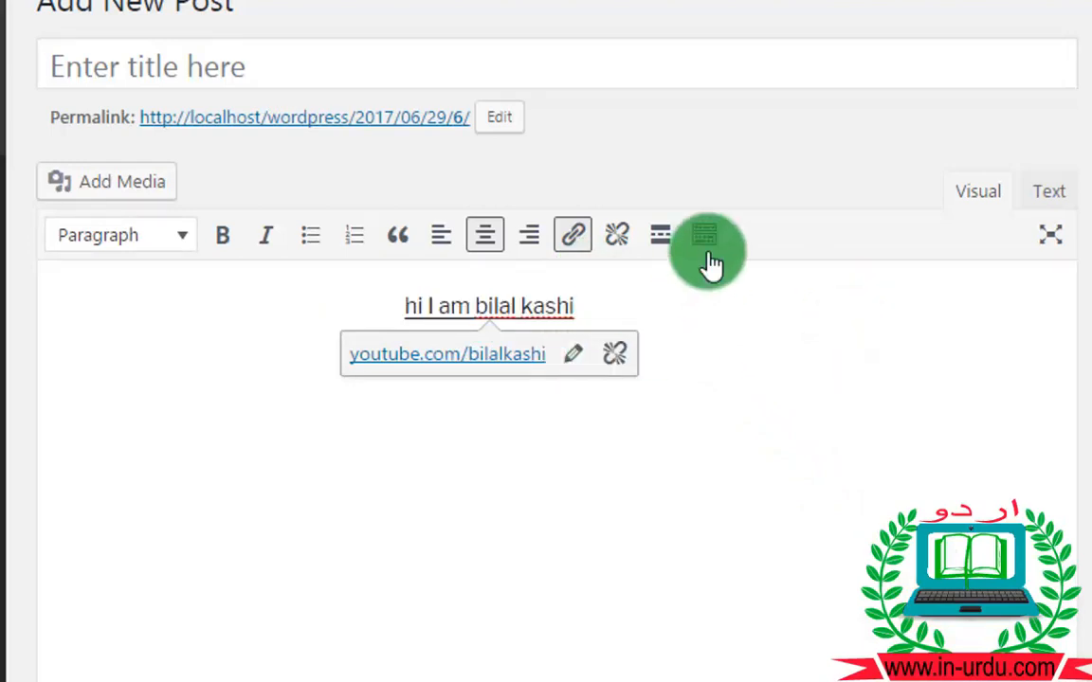
pyautogui.hotkey('ctrl', 'a')
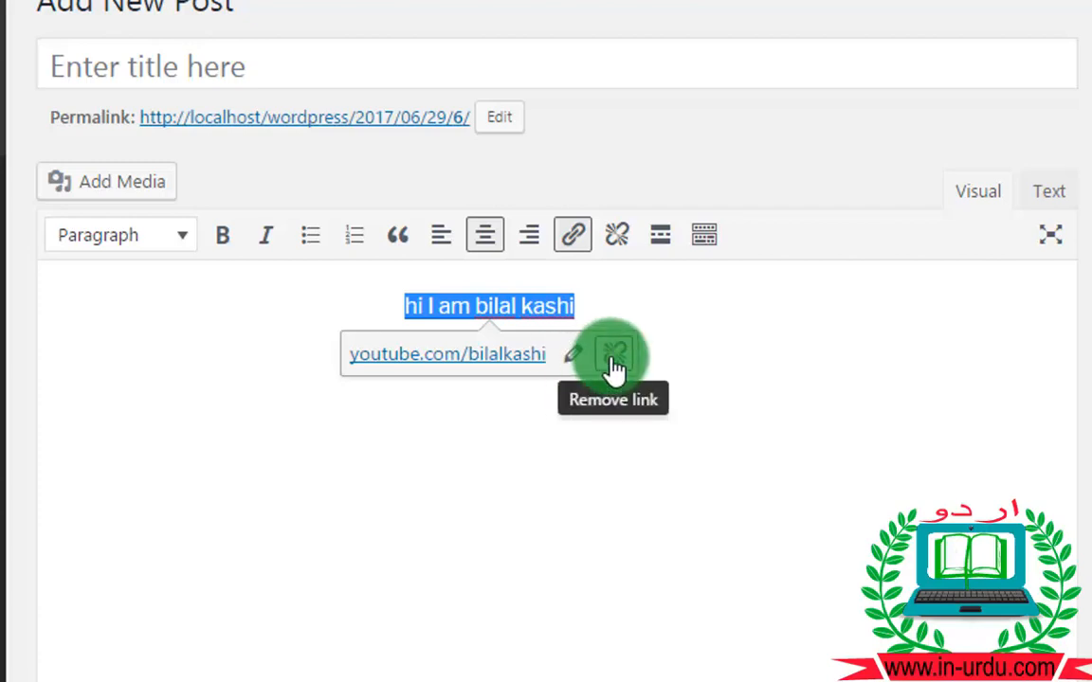
# Insert a Read More tag below the linked line and show the second row of formatting tools
pyautogui.click(667, 308)
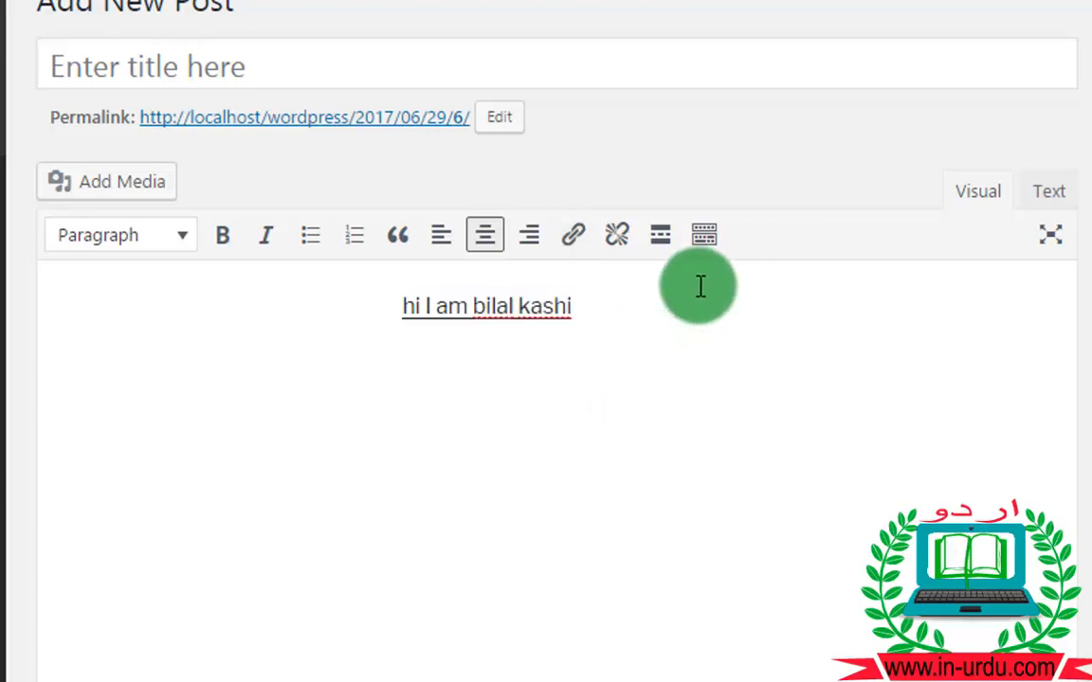
pyautogui.click(658, 239)
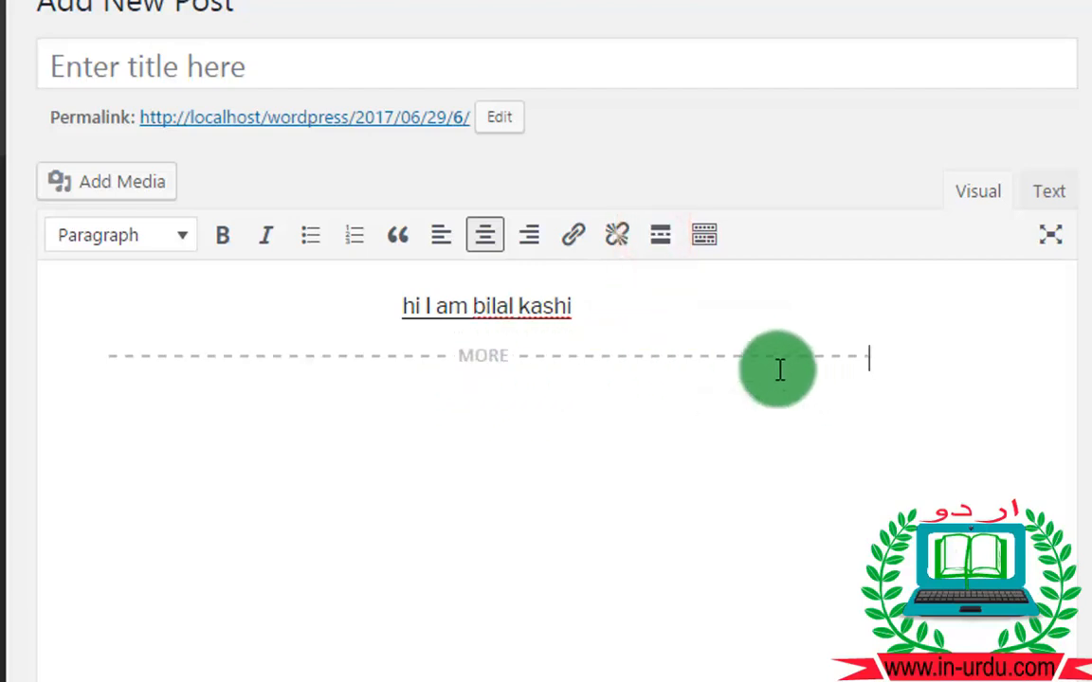
pyautogui.click(704, 249)
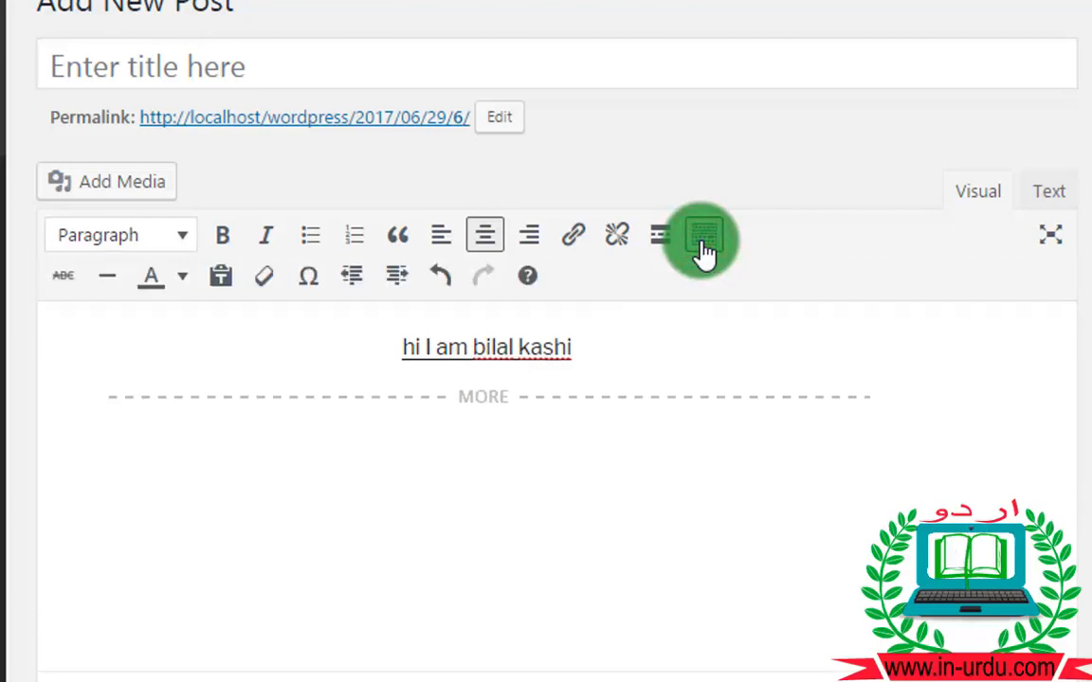
pyautogui.click(701, 245)
pyautogui.click(699, 242)
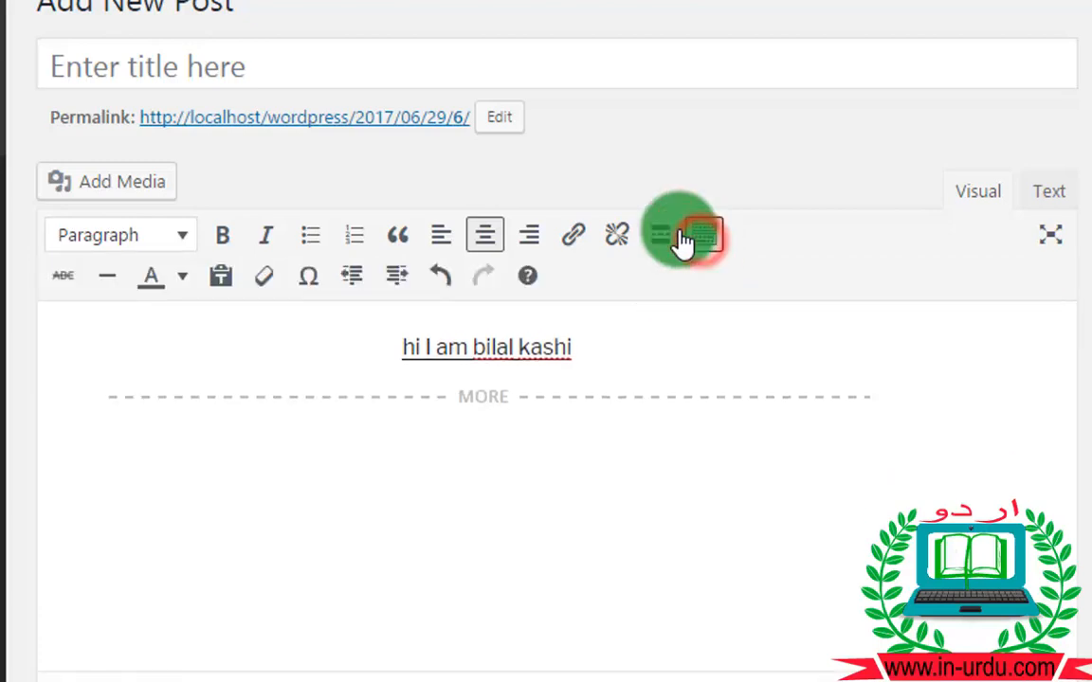
# Apply strikethrough to the whole linked introduction line
pyautogui.moveTo(585, 356); pyautogui.dragTo(366, 312)
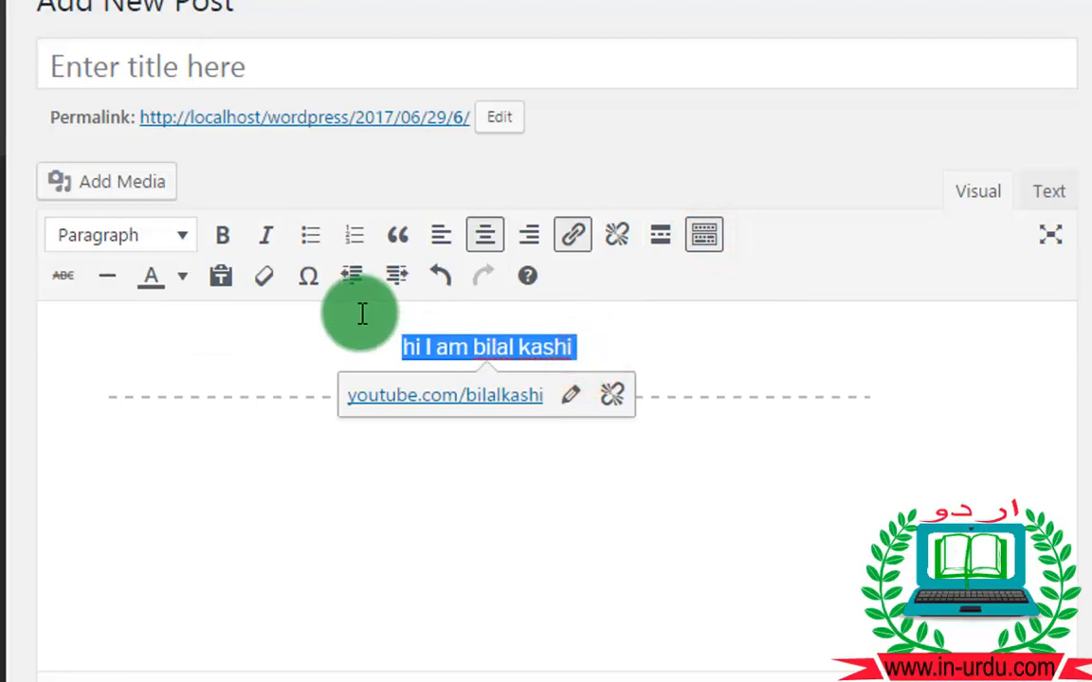
pyautogui.click(65, 284)
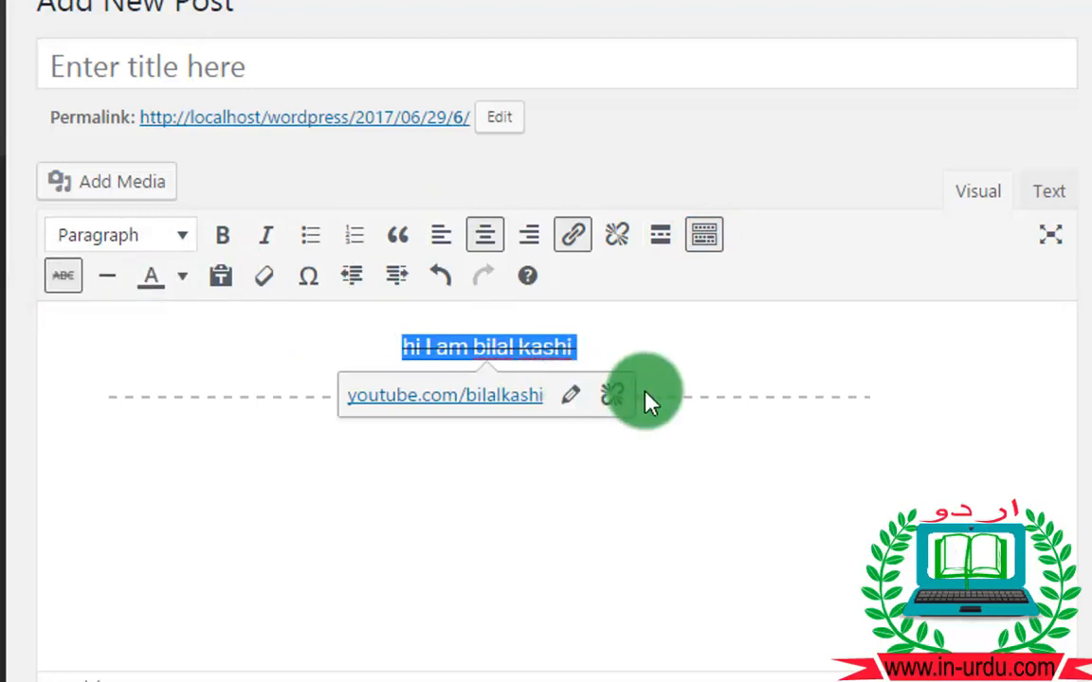
pyautogui.click(633, 334)
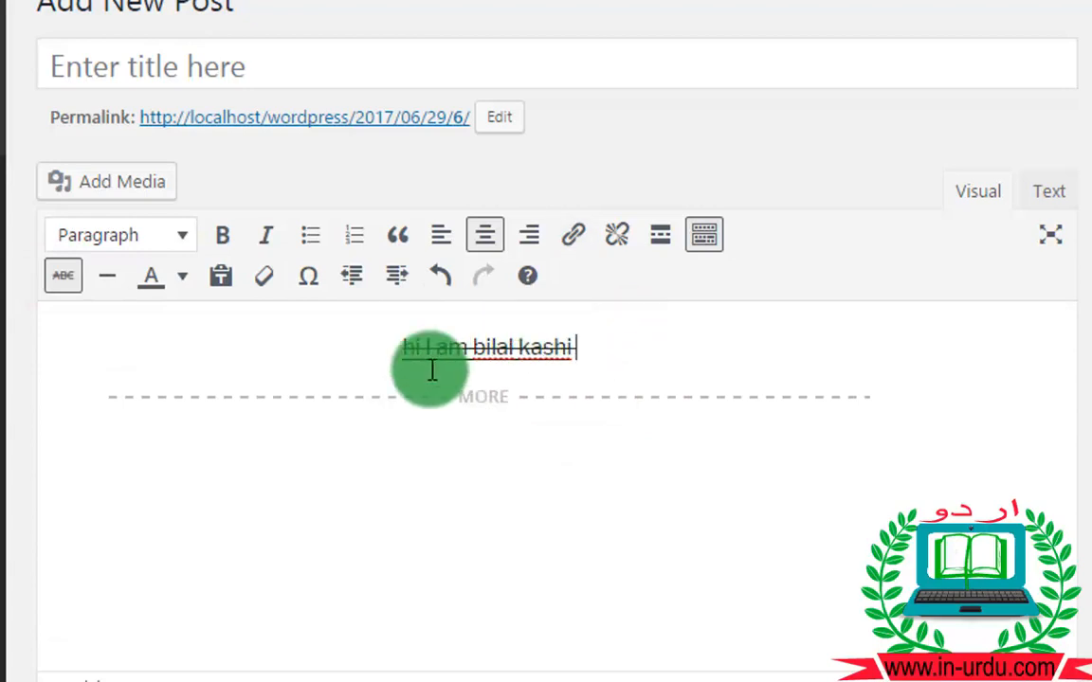
# Remove the YouTube link from the struck-through introduction line
pyautogui.moveTo(612, 337); pyautogui.dragTo(641, 397)
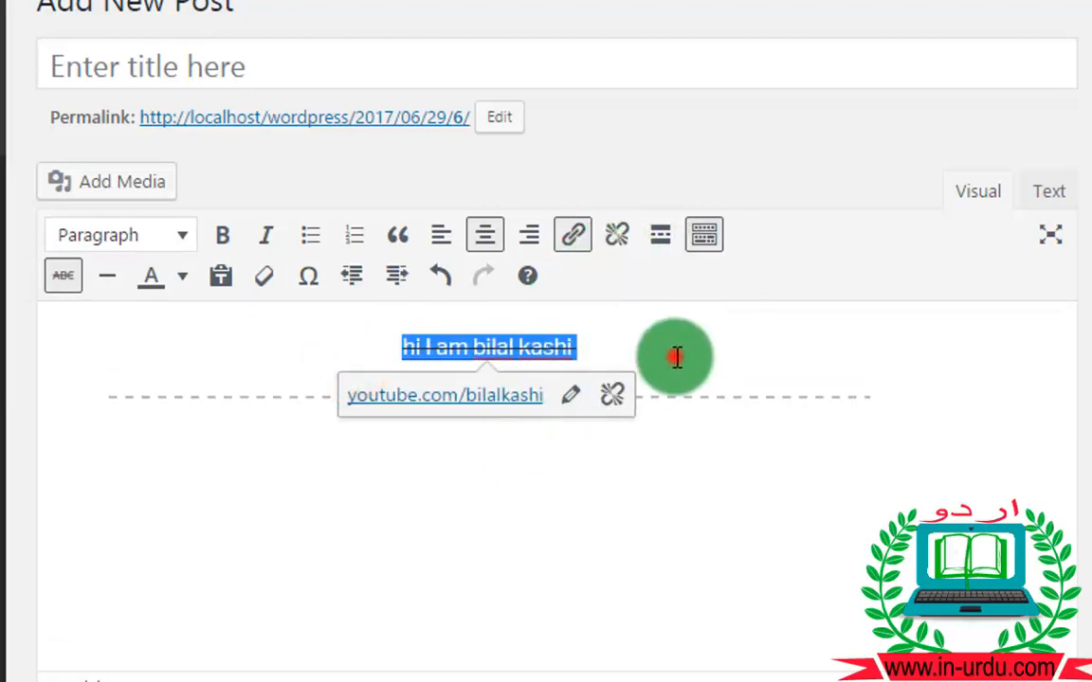
pyautogui.click(673, 356)
pyautogui.moveTo(592, 349); pyautogui.dragTo(400, 348)
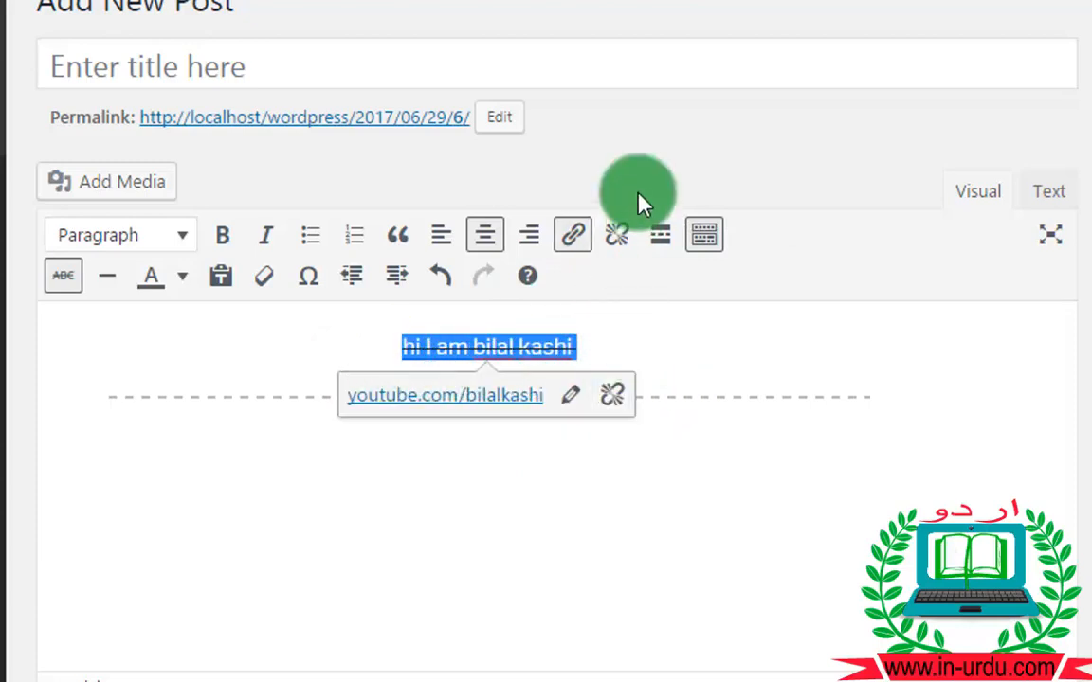
pyautogui.click(617, 235)
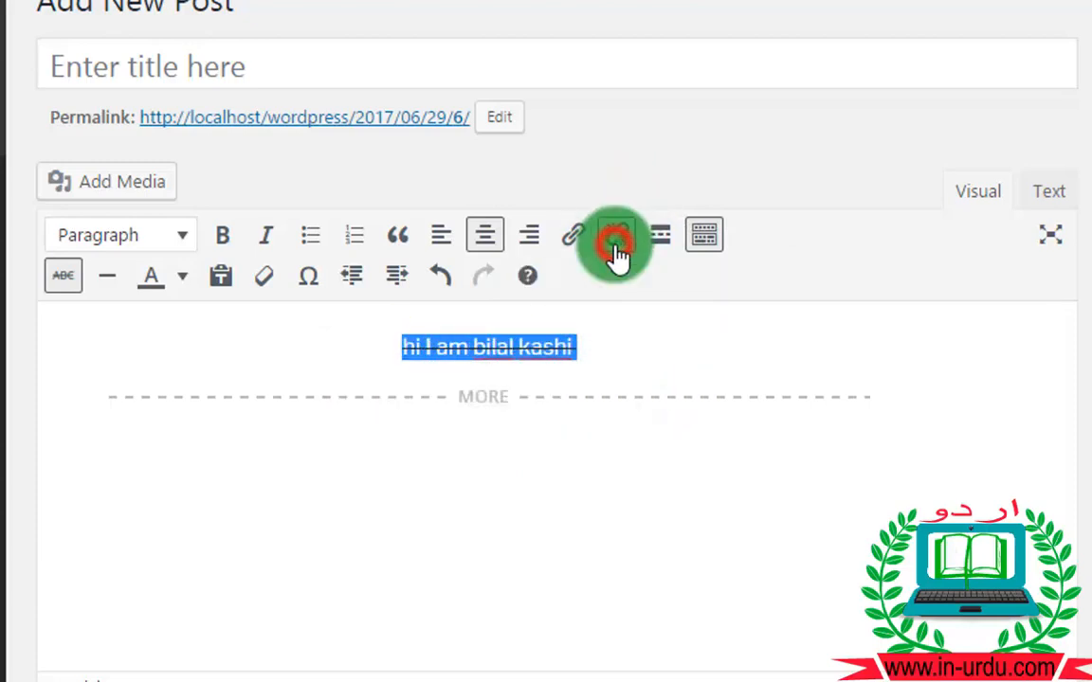
# Remove the strikethrough from the introduction line
pyautogui.doubleClick(605, 349)
pyautogui.moveTo(581, 347); pyautogui.dragTo(418, 346)
pyautogui.moveTo(581, 347); pyautogui.dragTo(378, 346)
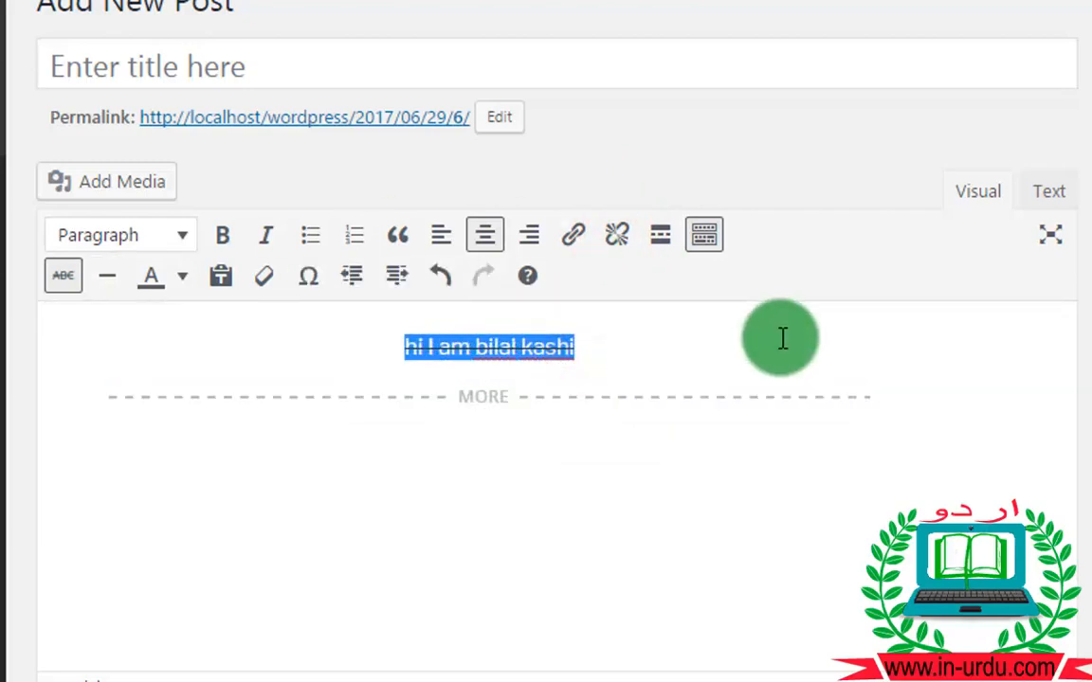
pyautogui.click(65, 288)
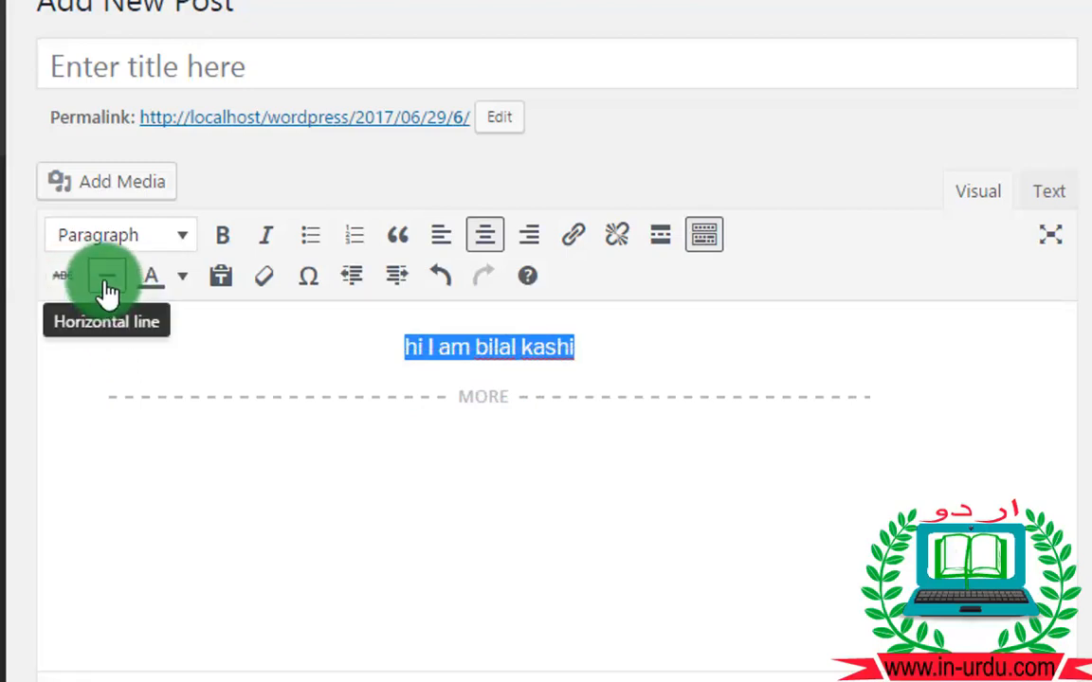
# Try replacing the introduction line with a horizontal line, undo it, and view the text colour palette without choosing a colour
pyautogui.click(107, 284)
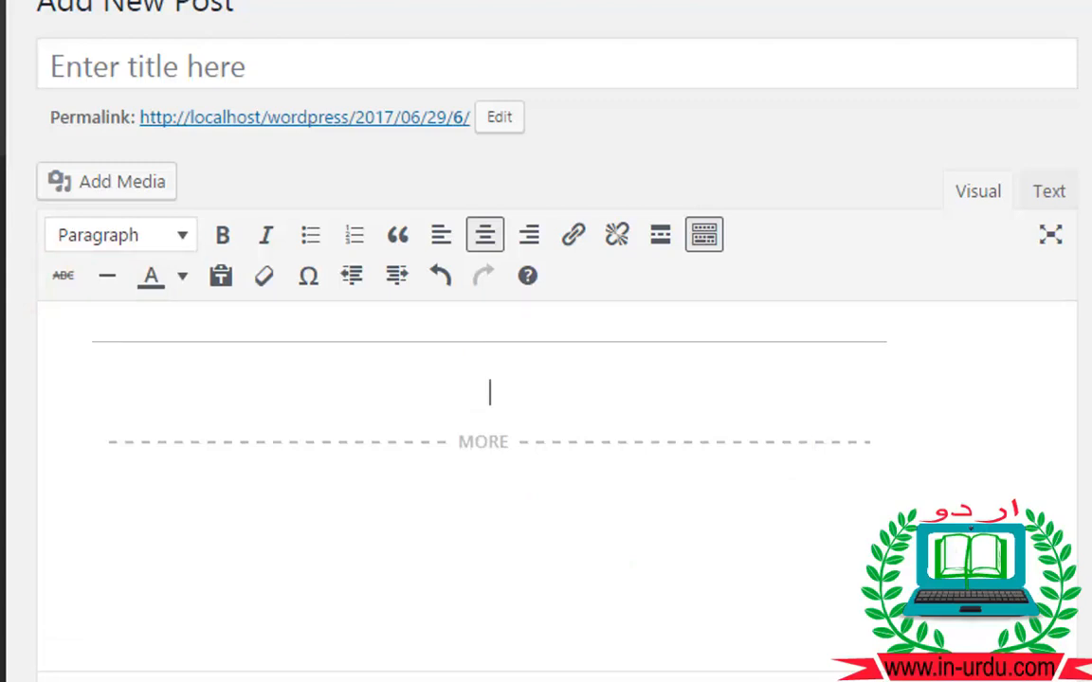
pyautogui.hotkey('ctrl', 'z')
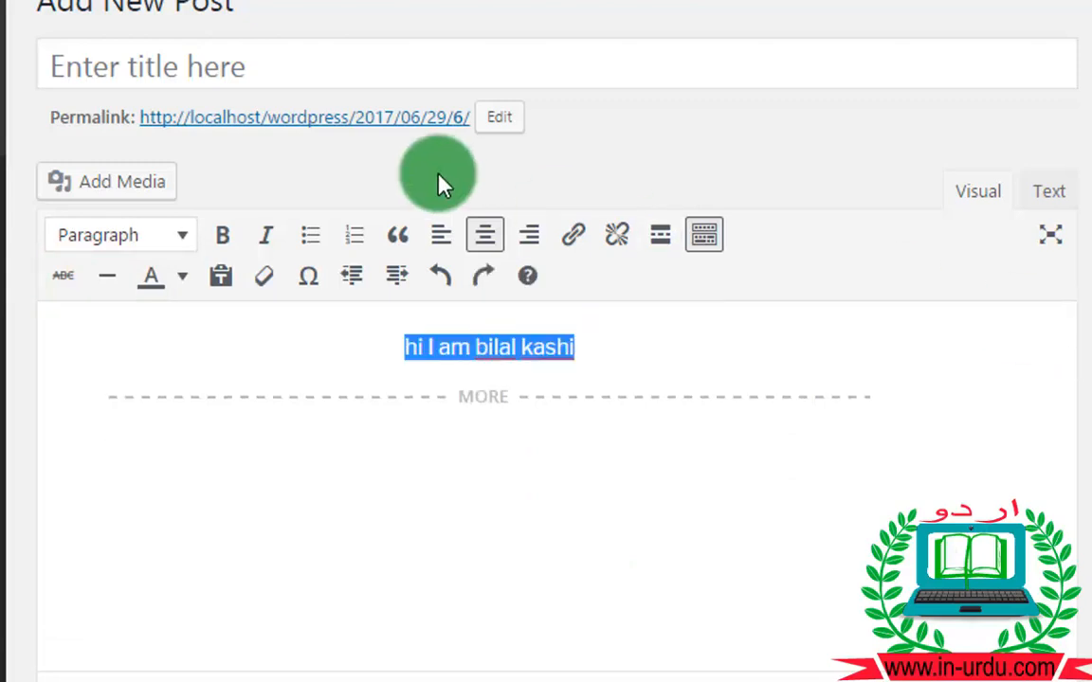
pyautogui.click(183, 280)
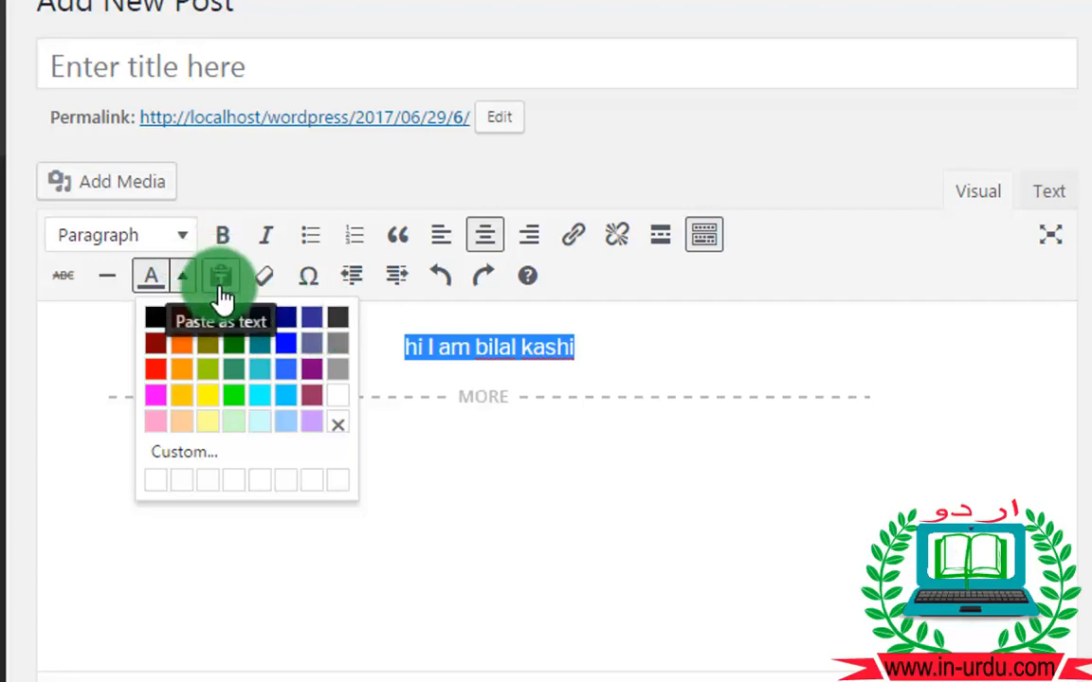
pyautogui.click(609, 378)
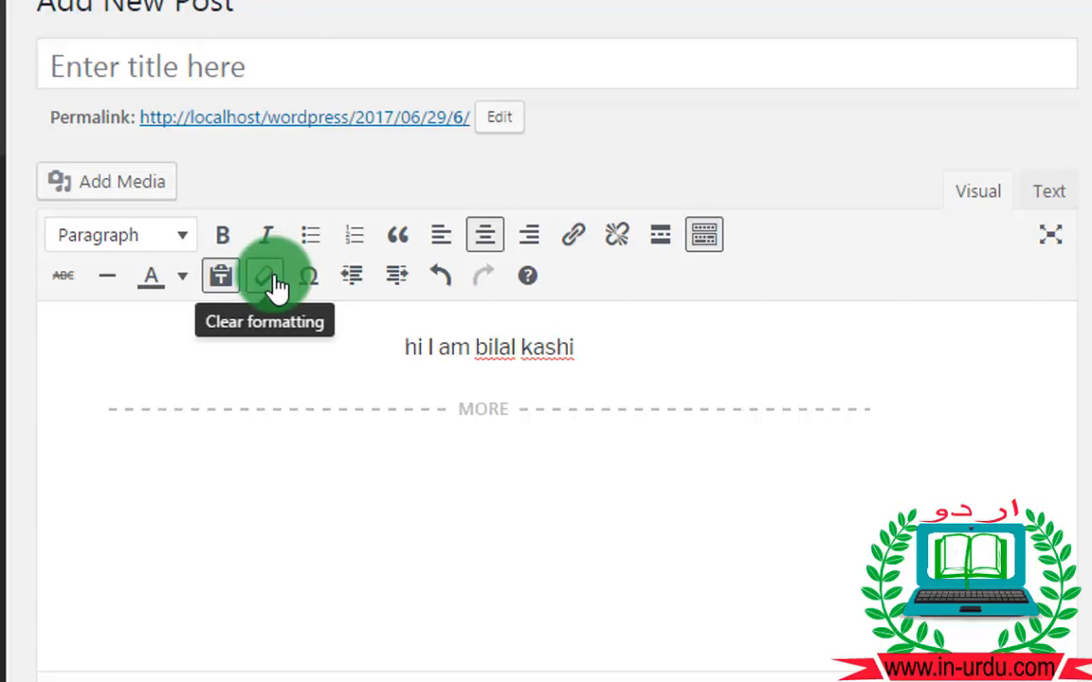
# Make the introduction line bold and italic, and clear all of its formatting
pyautogui.moveTo(589, 362); pyautogui.dragTo(377, 365)
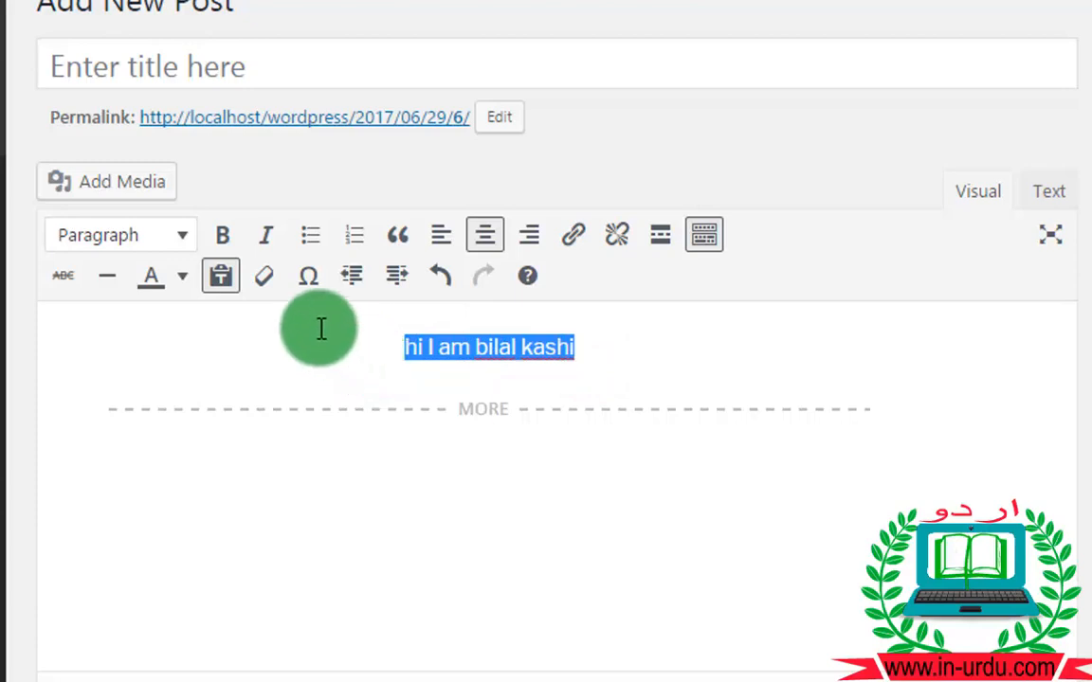
pyautogui.click(218, 245)
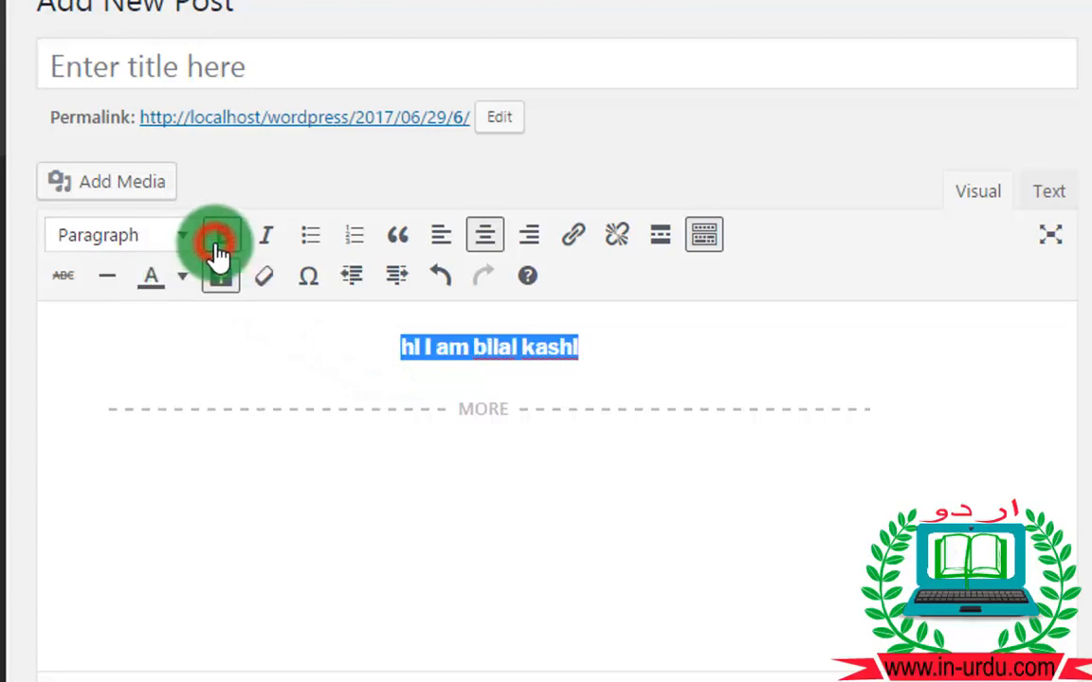
pyautogui.click(270, 243)
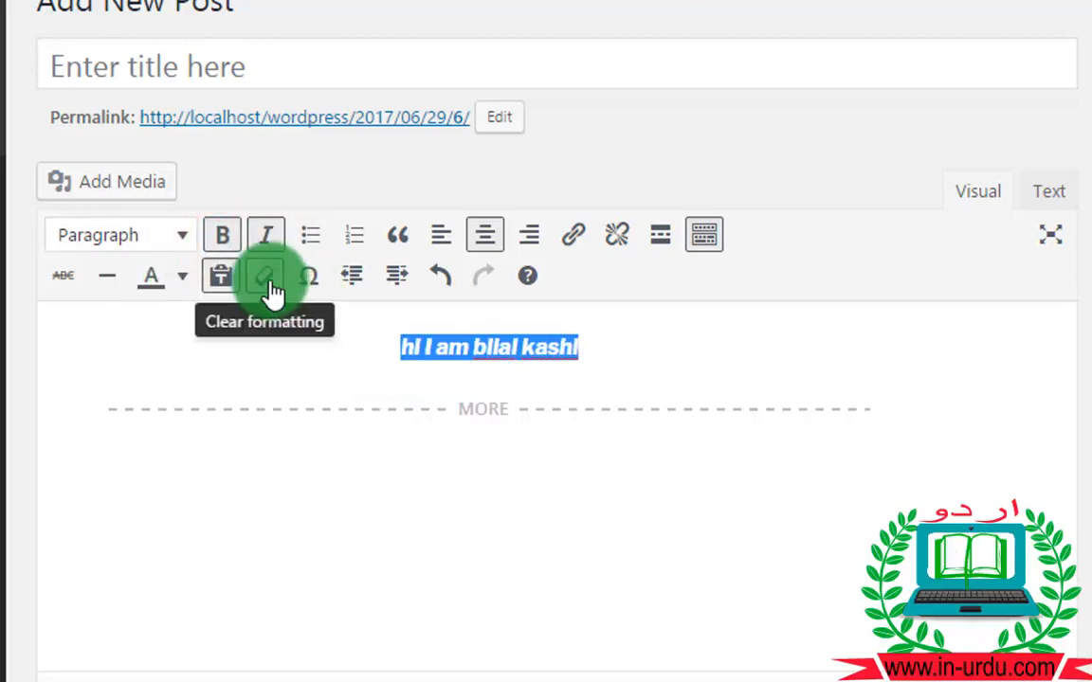
pyautogui.click(272, 292)
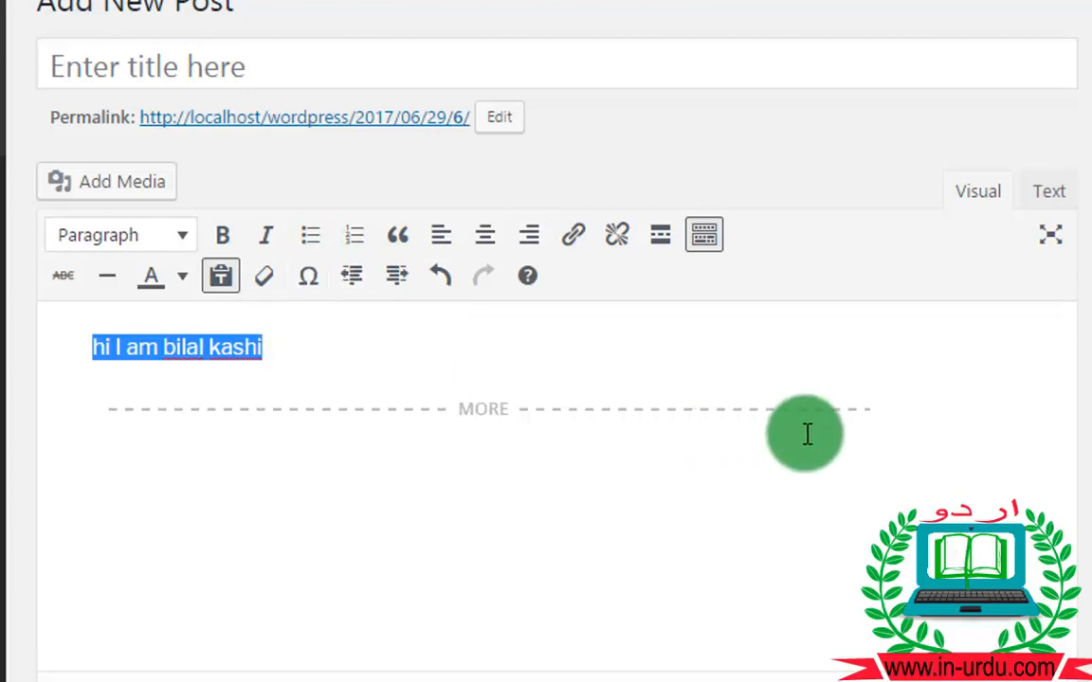
# Delete the Read More tag below the introduction line
pyautogui.click(797, 422)
pyautogui.press('Delete')
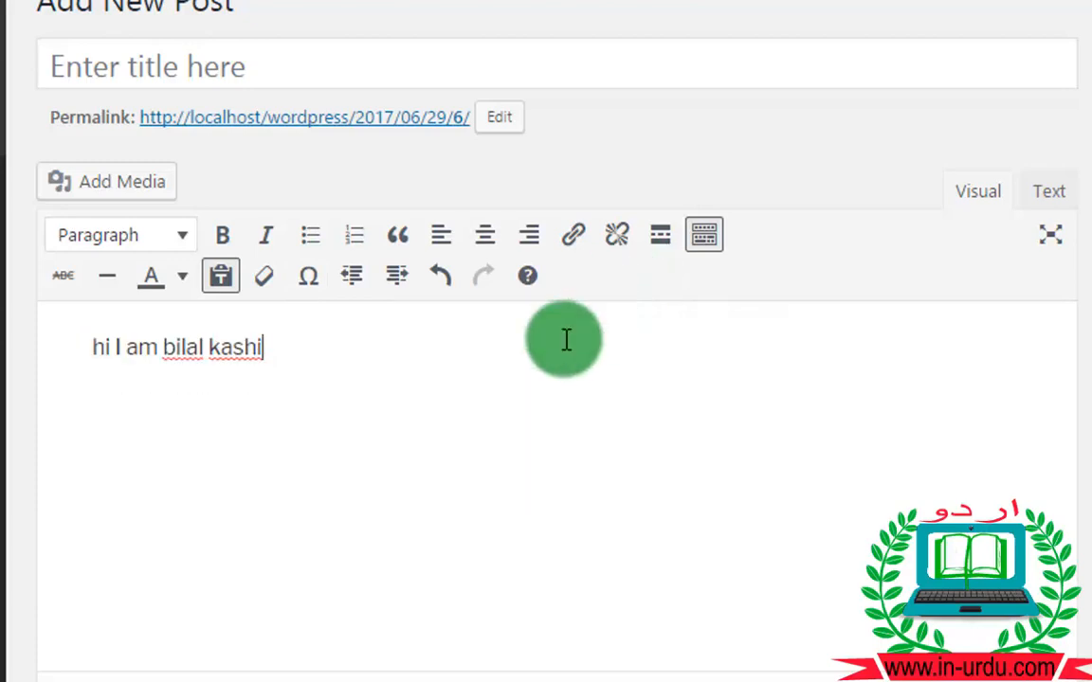
# Insert the circled-times special character (⊗) at the end of the introduction line
pyautogui.click(309, 280)
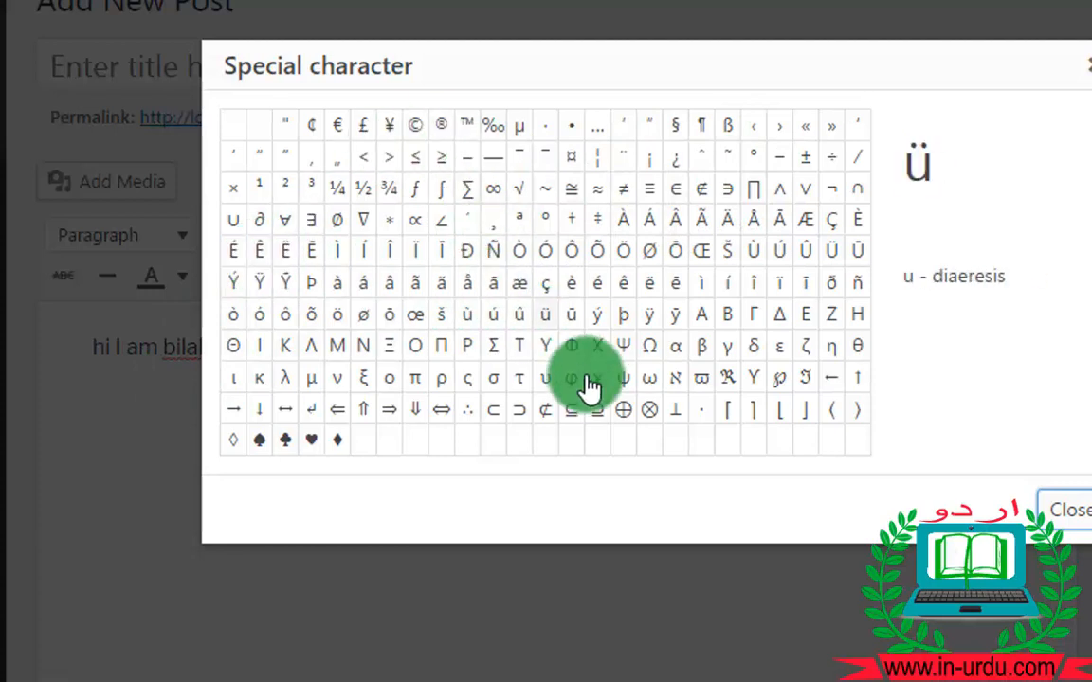
pyautogui.click(653, 416)
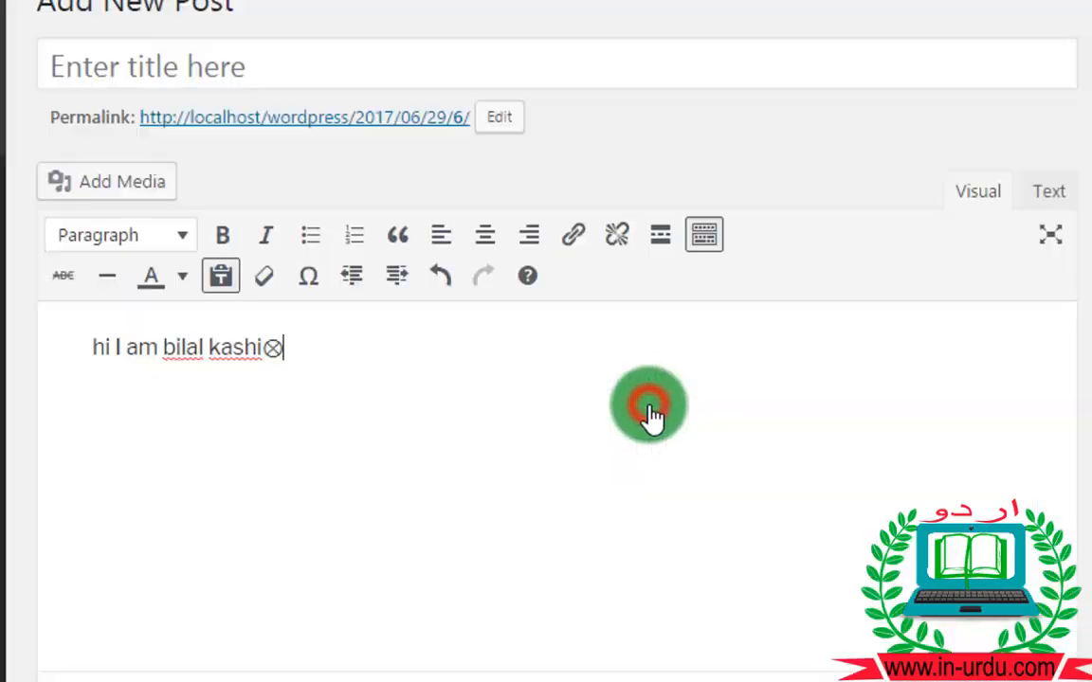
pyautogui.moveTo(284, 352); pyautogui.dragTo(93, 366)
pyautogui.click(135, 393)
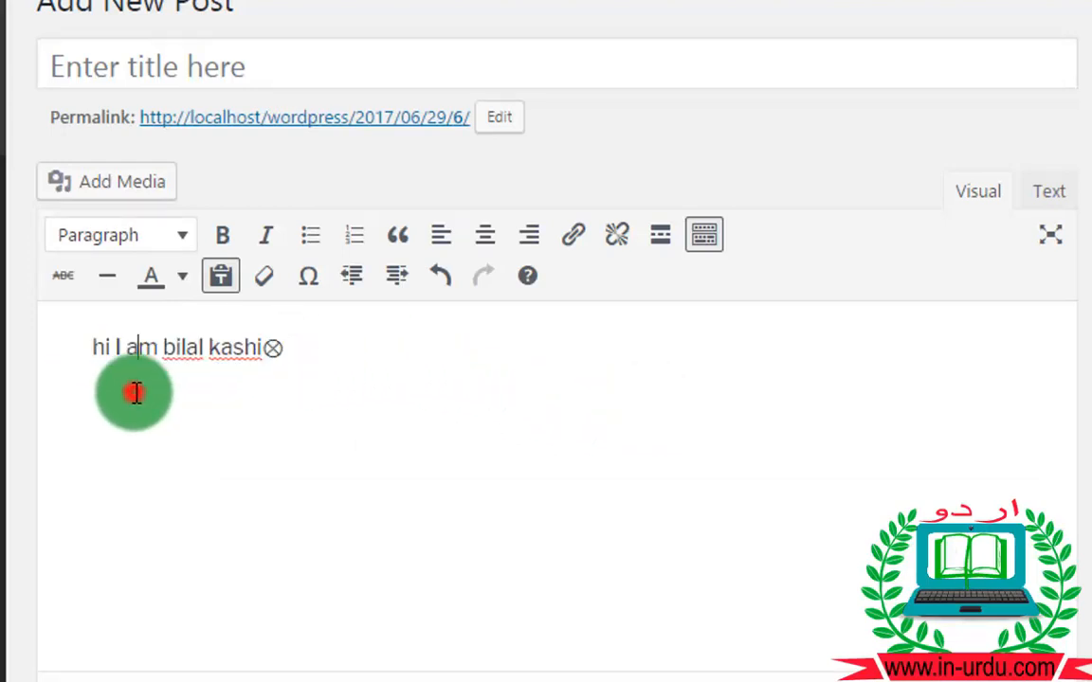
# Add an empty line above the introduction line and insert the club special character (♣) on it
pyautogui.click(92, 351)
pyautogui.press('Return')
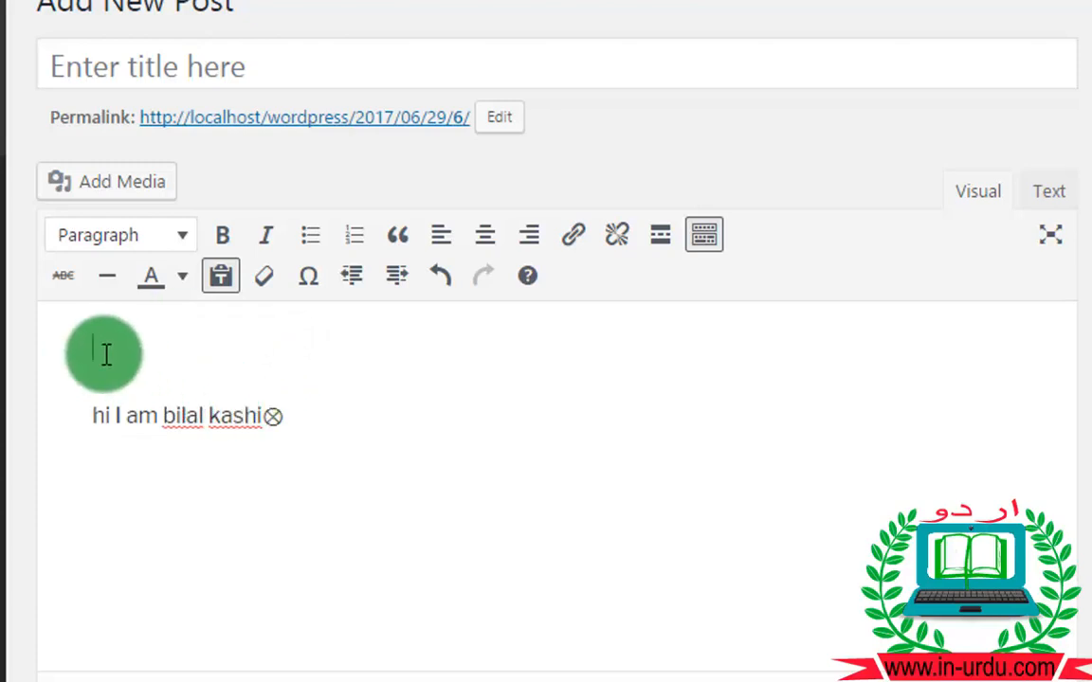
pyautogui.click(308, 281)
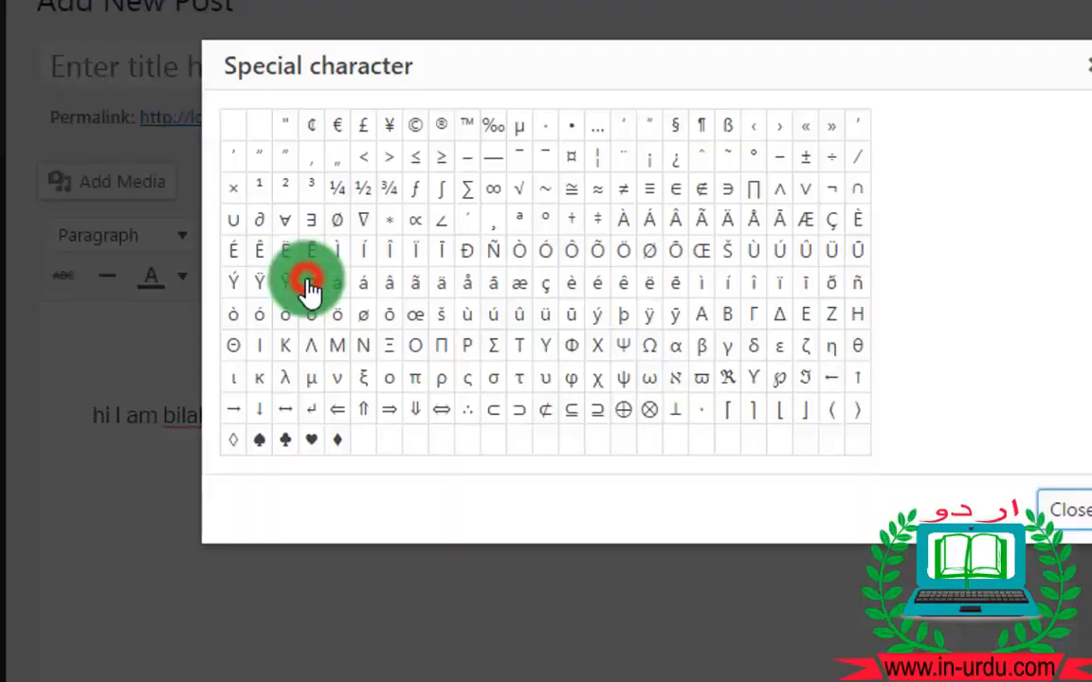
pyautogui.click(285, 440)
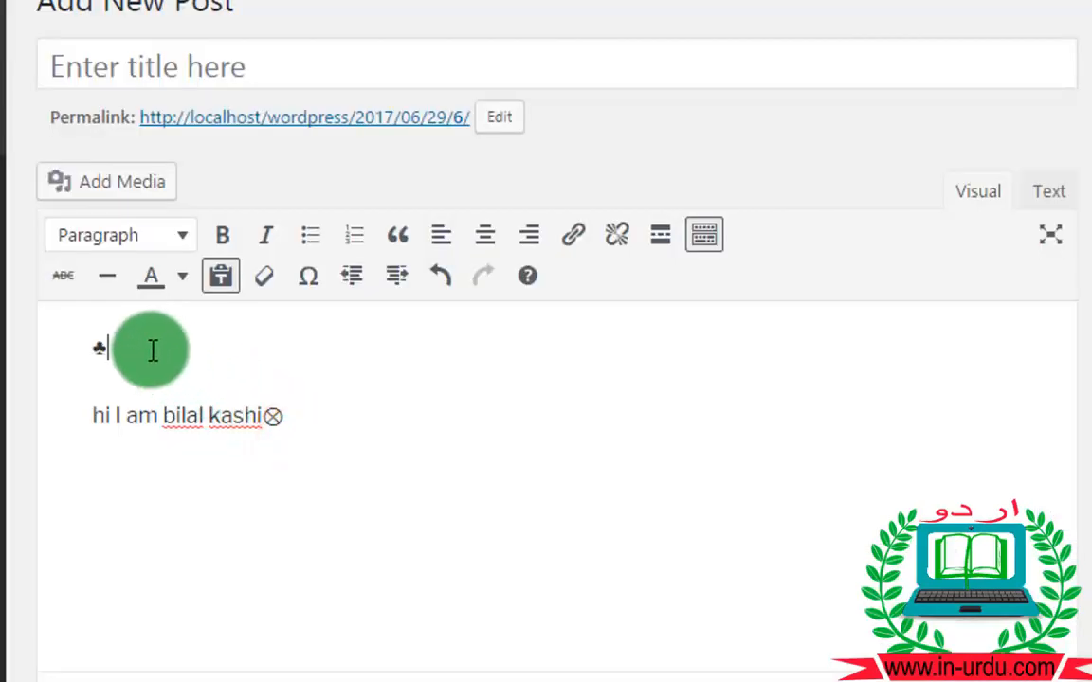
# Format the club symbol line as Heading 1
pyautogui.moveTo(121, 349); pyautogui.dragTo(27, 355)
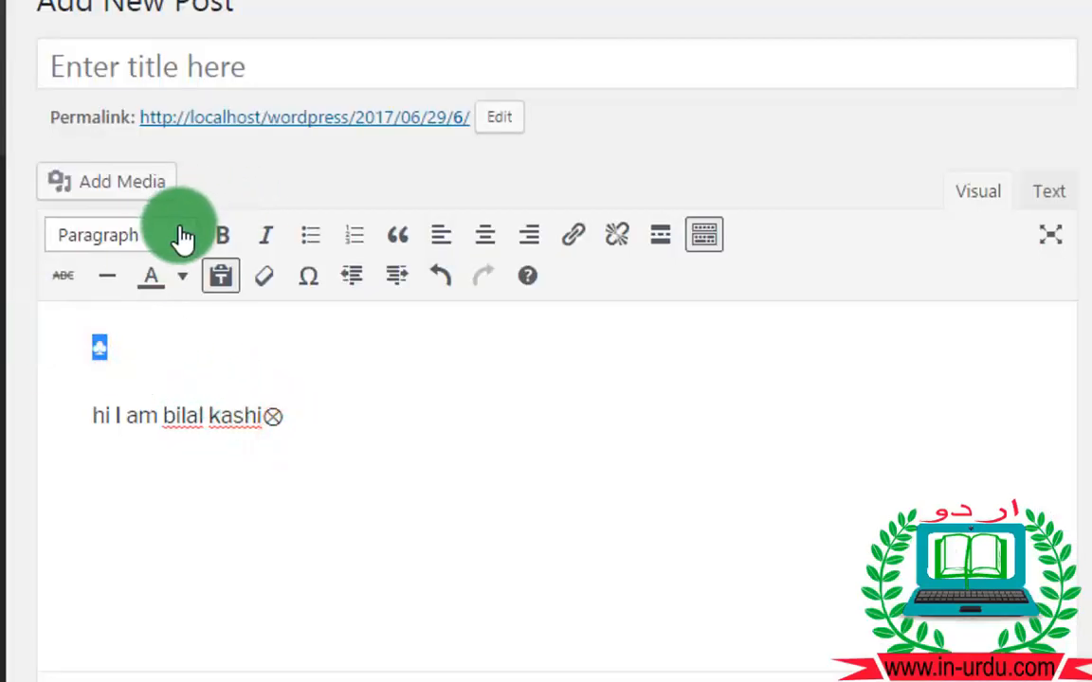
pyautogui.click(179, 234)
pyautogui.click(175, 337)
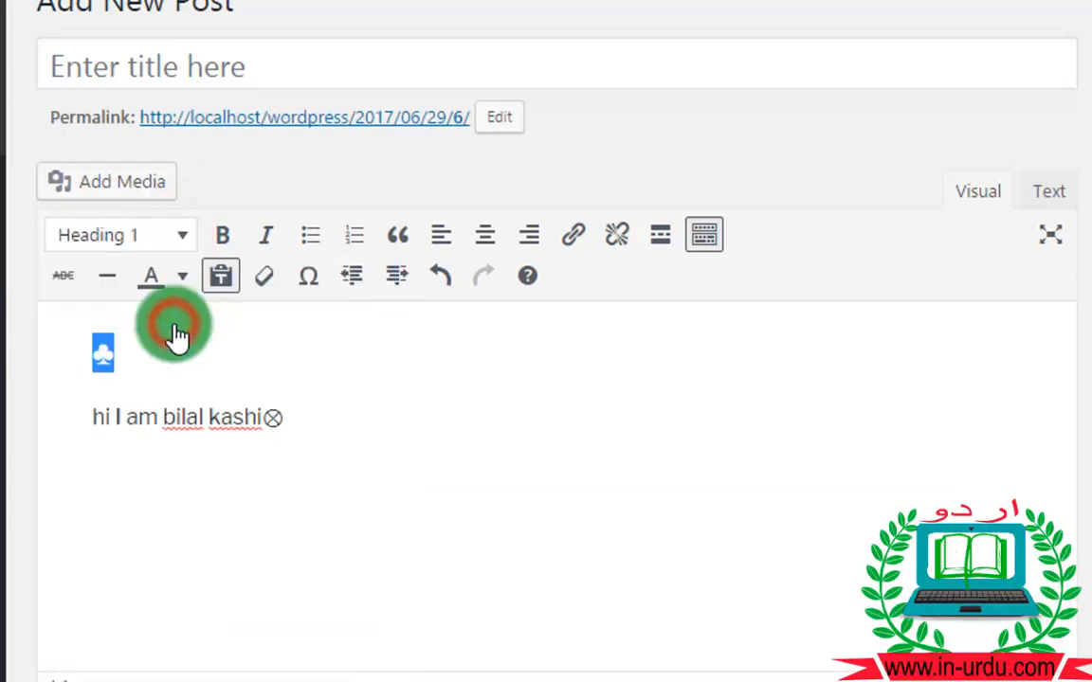
pyautogui.click(138, 367)
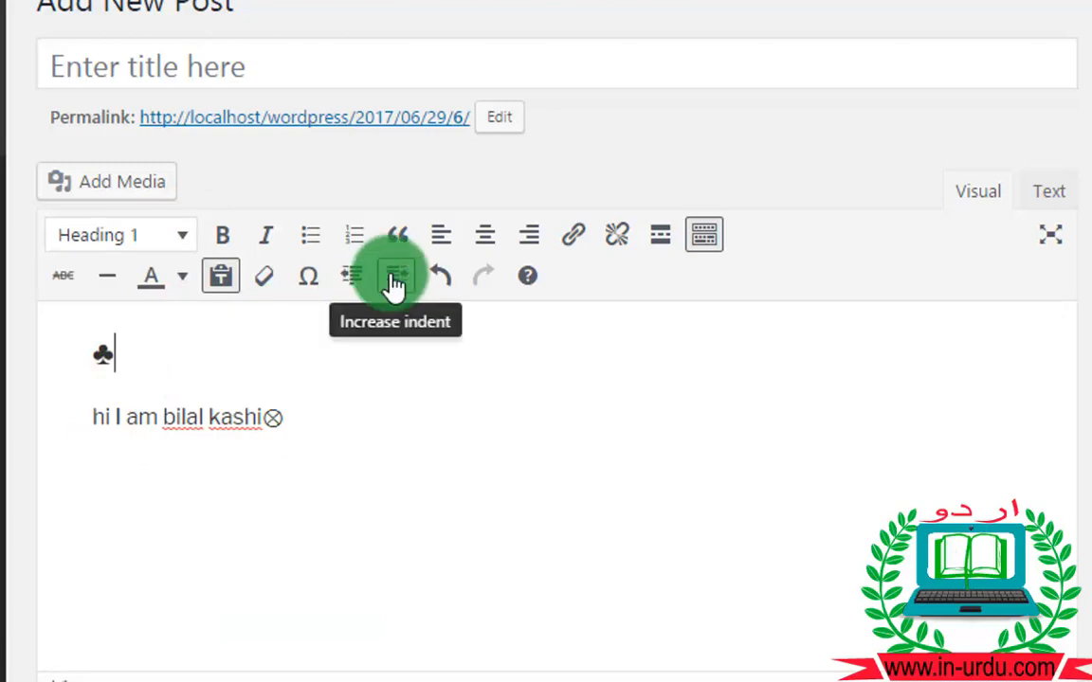
# Increase the indent of the introduction line repeatedly, moving it to about the middle of the editor
pyautogui.moveTo(315, 434); pyautogui.dragTo(63, 429)
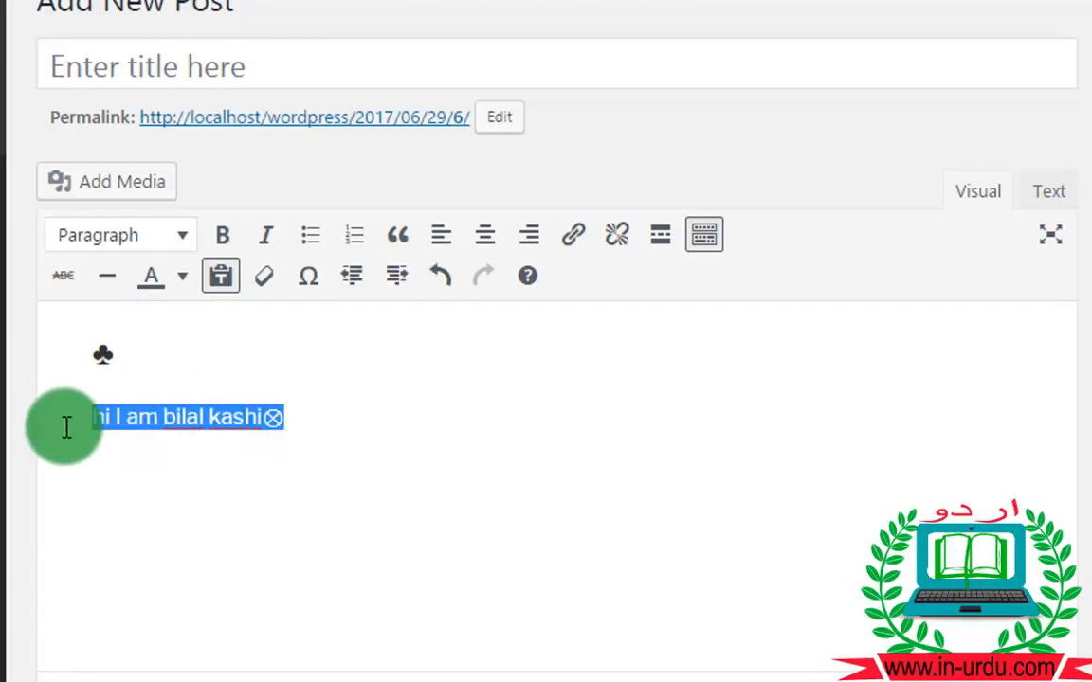
pyautogui.click(410, 274)
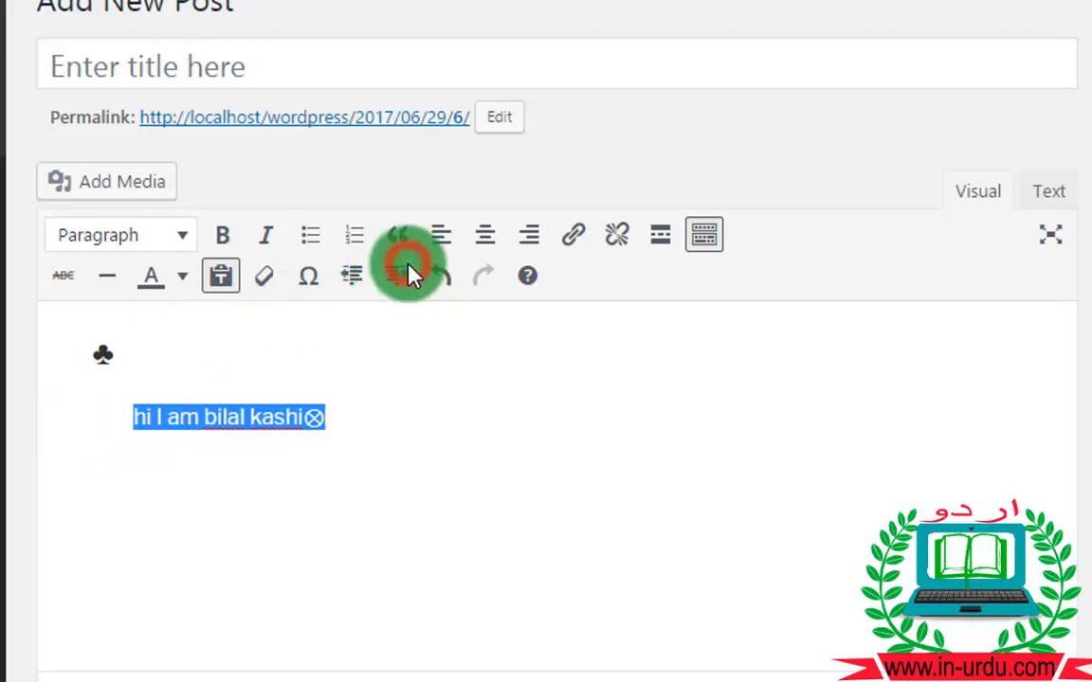
pyautogui.click(410, 275)
pyautogui.click(411, 274)
pyautogui.click(411, 275)
pyautogui.click(412, 275)
pyautogui.click(412, 274)
pyautogui.click(413, 275)
pyautogui.click(414, 275)
pyautogui.click(415, 275)
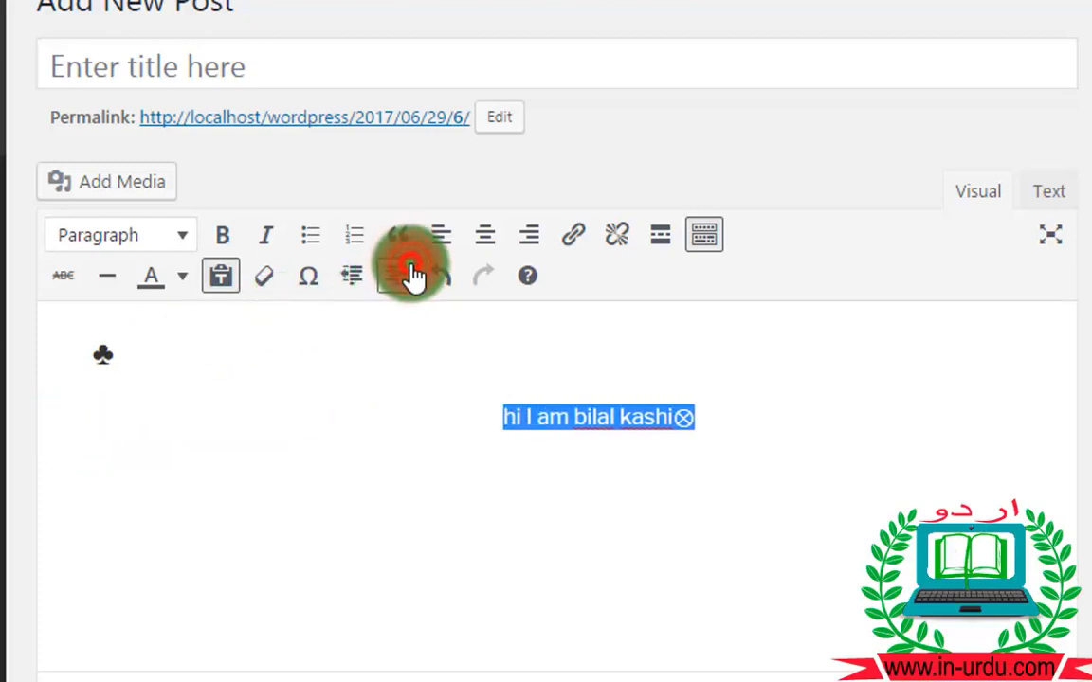
# Decrease the indent of the introduction line by four levels
pyautogui.click(359, 274)
pyautogui.click(360, 275)
pyautogui.click(359, 275)
pyautogui.click(359, 275)
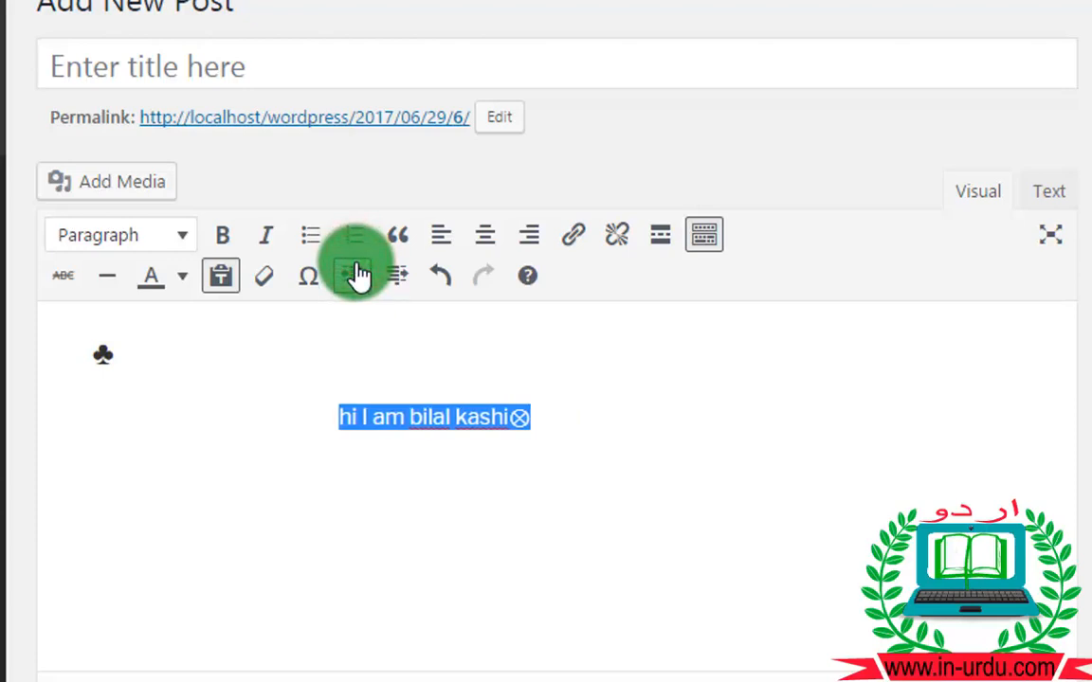
# Increase the introduction line's indent repeatedly until the text wraps onto a second line
pyautogui.click(414, 284)
pyautogui.click(414, 284)
pyautogui.click(414, 285)
pyautogui.click(414, 284)
pyautogui.click(415, 285)
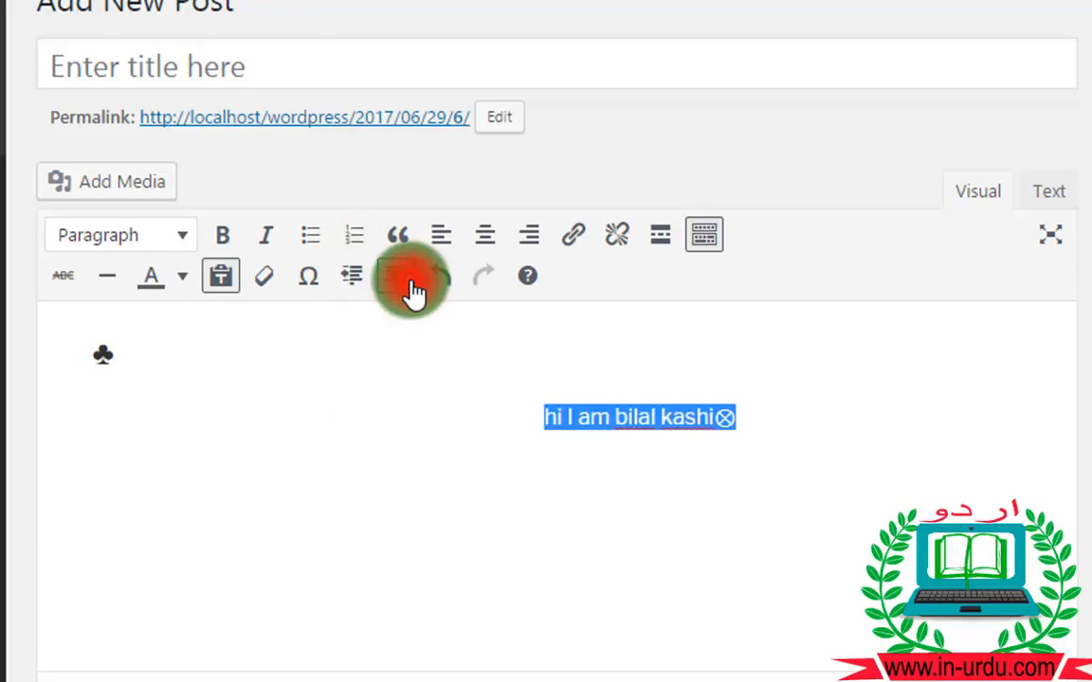
pyautogui.click(414, 285)
pyautogui.click(414, 285)
pyautogui.click(414, 285)
pyautogui.click(415, 285)
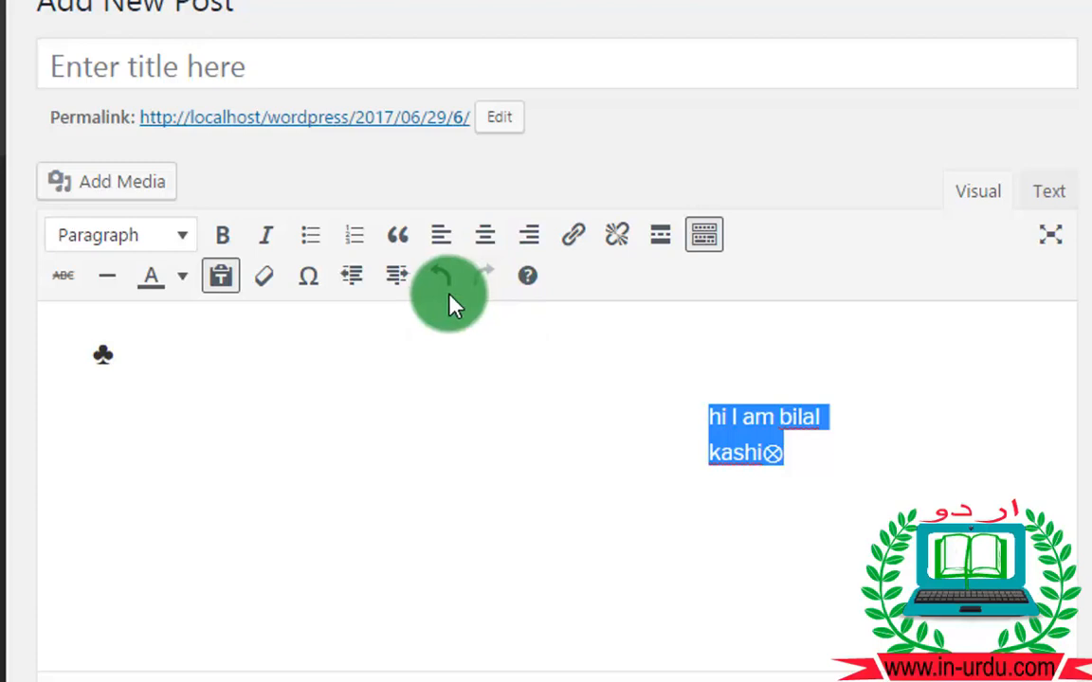
# Undo the indent changes on the introduction line one after another, back to an early indent level
pyautogui.click(440, 276)
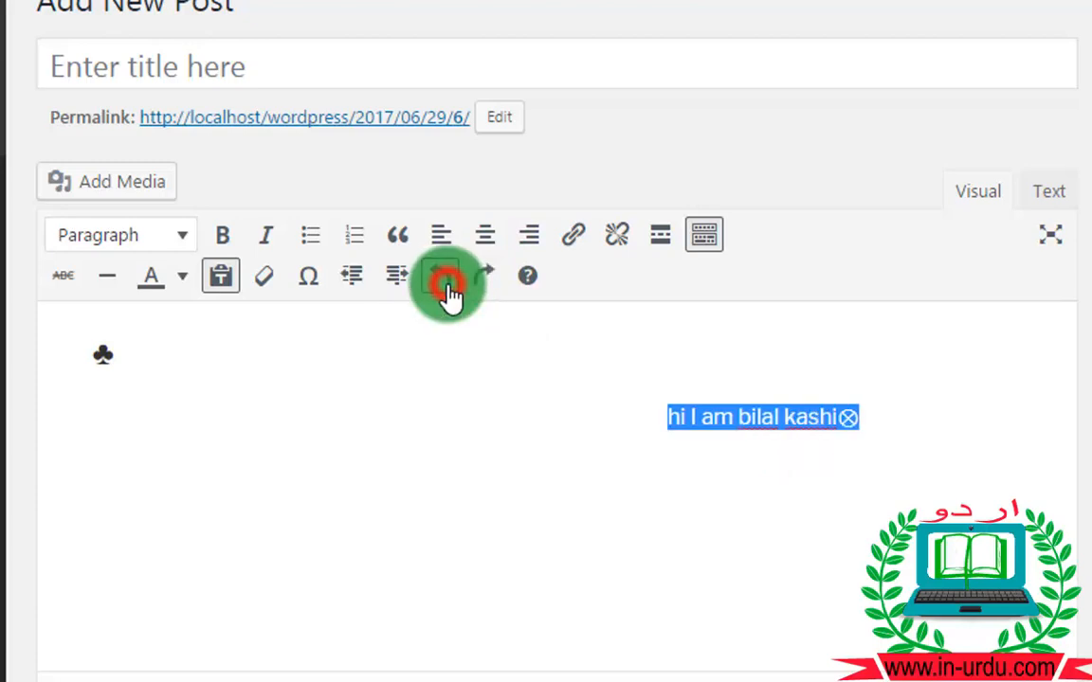
pyautogui.click(441, 276)
pyautogui.click(441, 276)
pyautogui.click(441, 276)
pyautogui.click(441, 275)
pyautogui.click(441, 276)
pyautogui.click(450, 288)
pyautogui.click(449, 288)
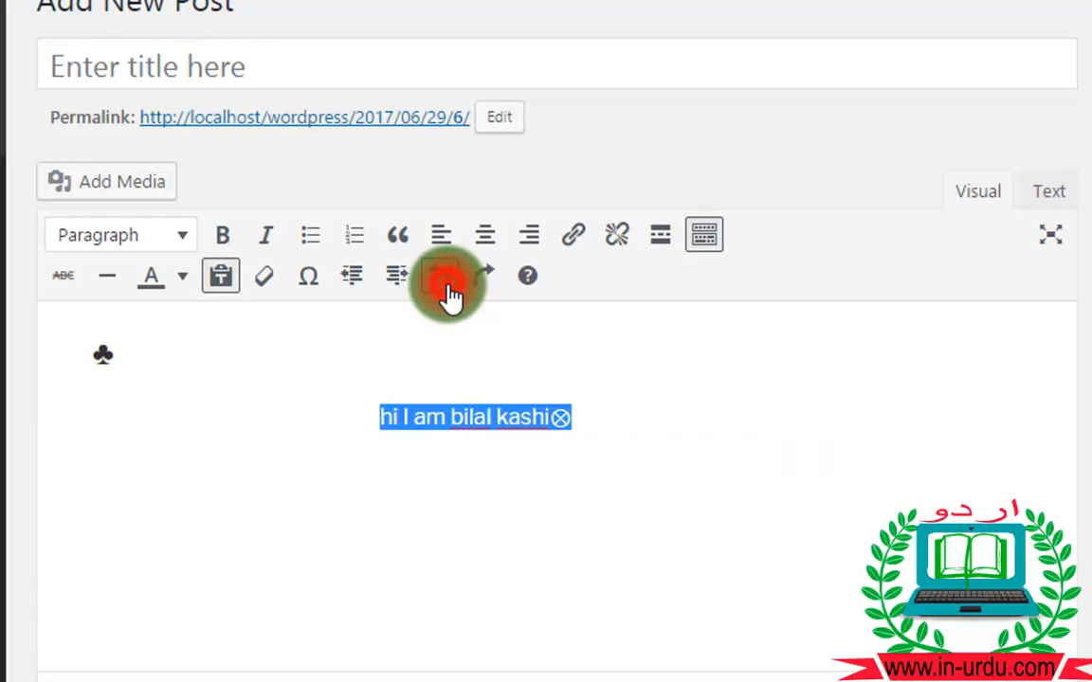
pyautogui.click(449, 288)
pyautogui.click(449, 288)
pyautogui.click(449, 288)
pyautogui.click(450, 288)
pyautogui.click(449, 288)
pyautogui.click(449, 288)
pyautogui.click(451, 297)
pyautogui.click(451, 298)
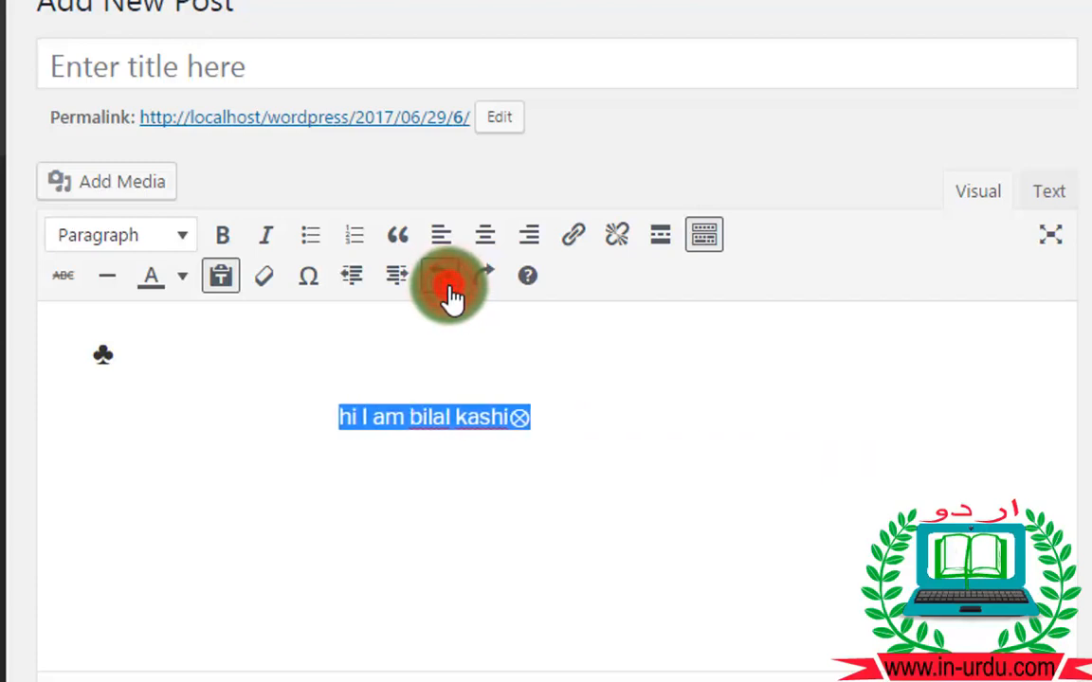
pyautogui.click(452, 297)
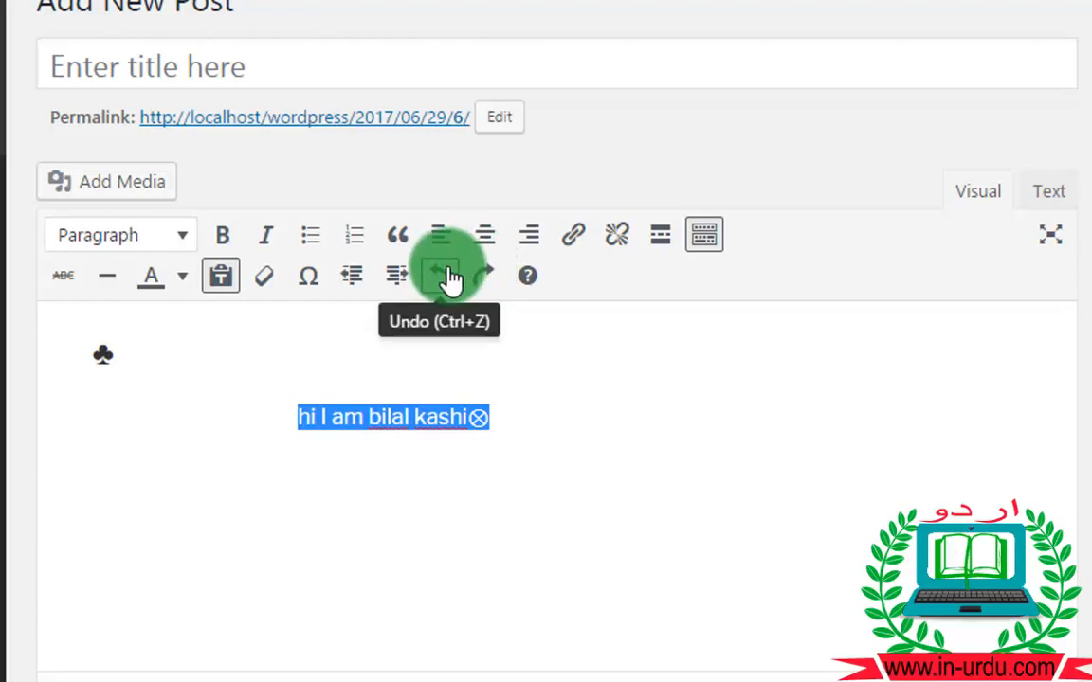
# Redo several of the undone indent changes on the introduction line
pyautogui.click(487, 278)
pyautogui.click(487, 278)
pyautogui.click(487, 277)
pyautogui.click(487, 277)
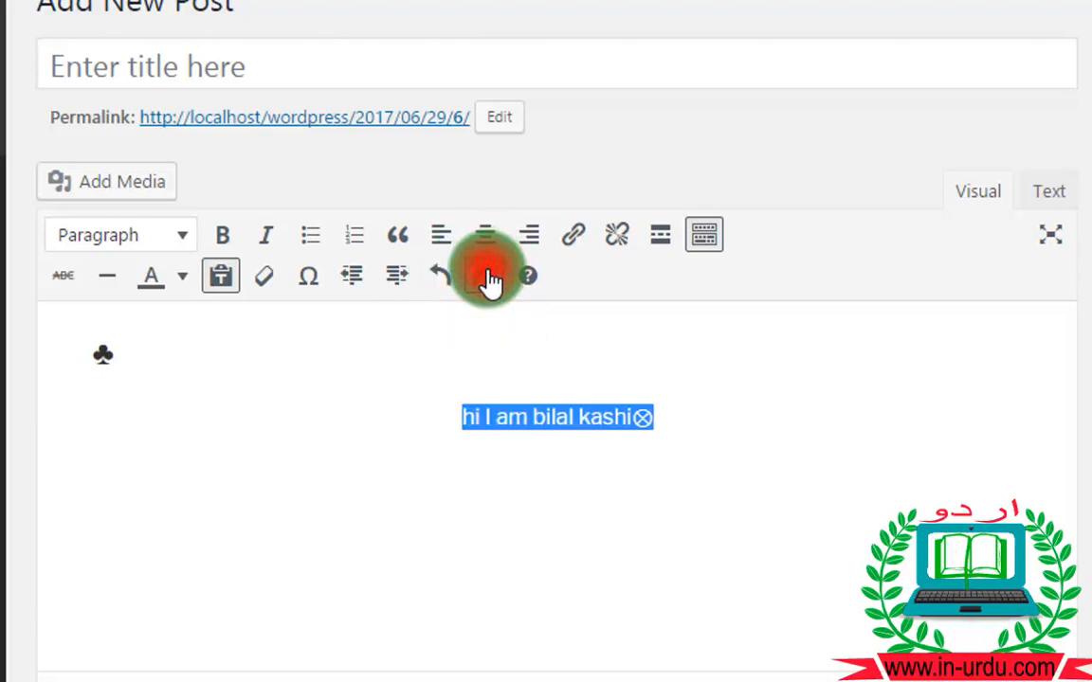
pyautogui.click(487, 278)
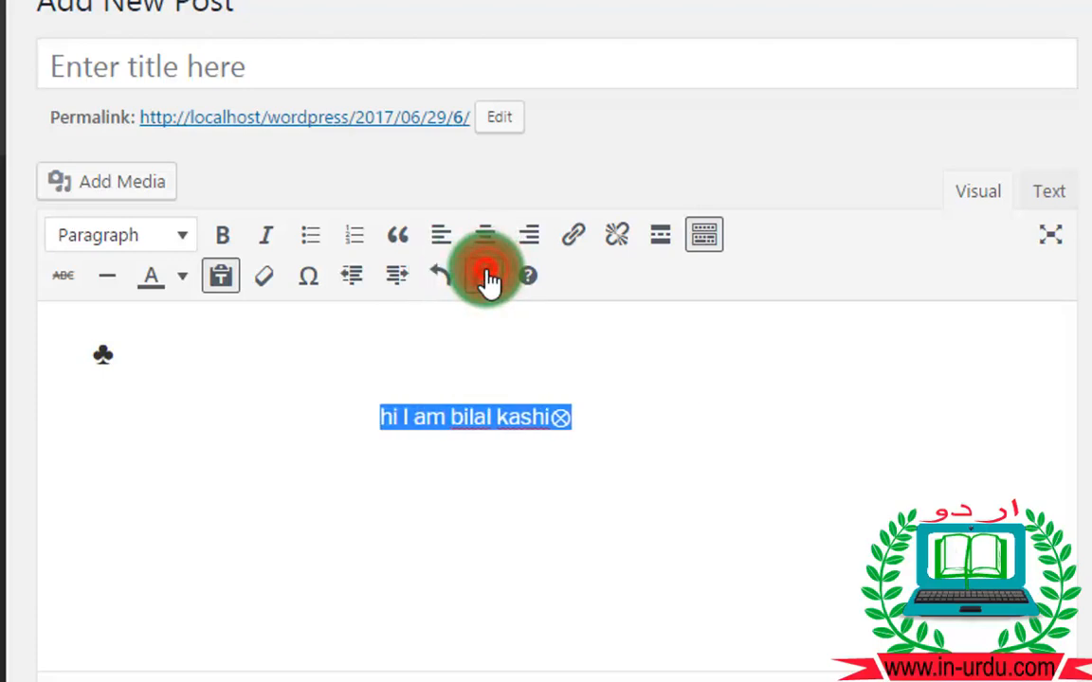
# View the editor's list of keyboard shortcuts and close it
pyautogui.click(544, 281)
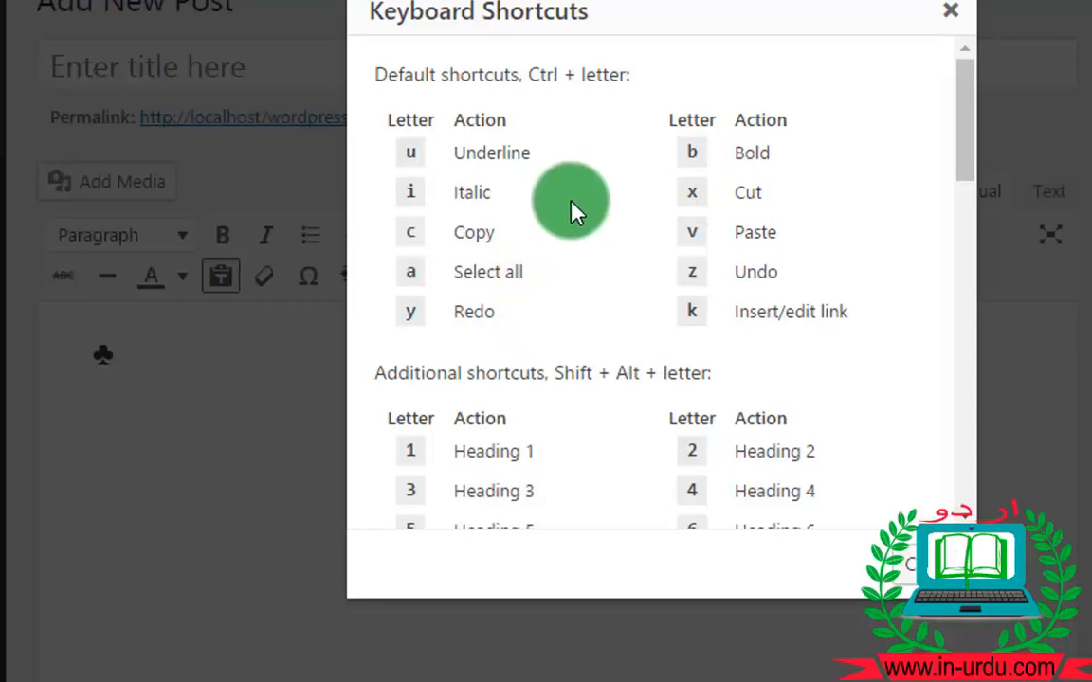
pyautogui.click(952, 11)
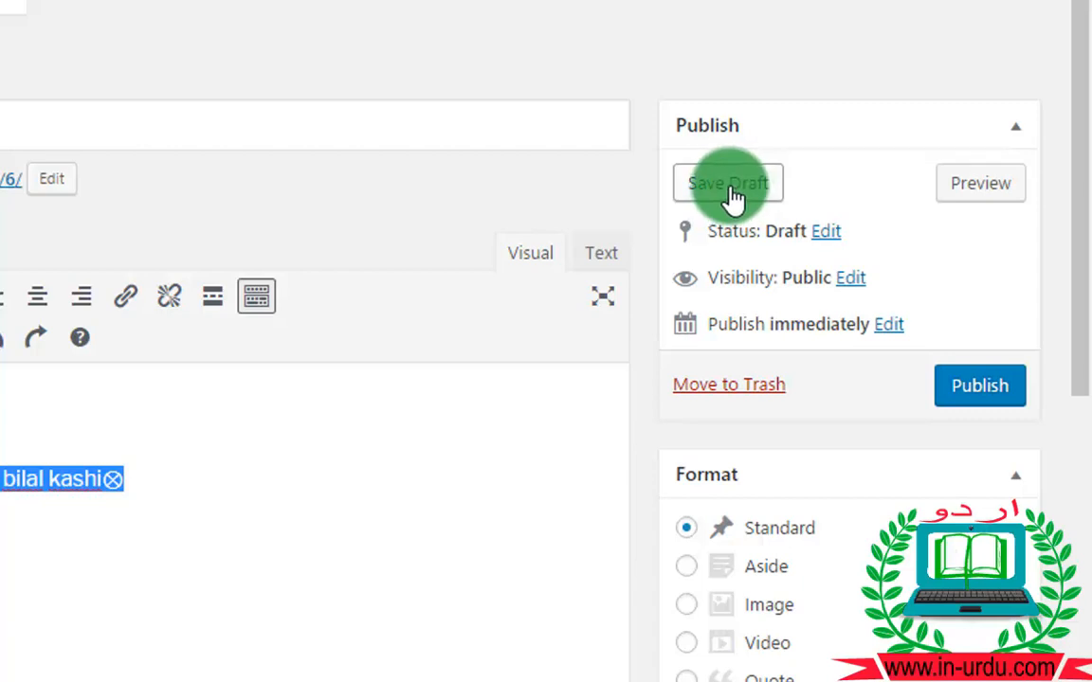
# Preview the draft post on the site and return to the post editor
pyautogui.click(1008, 187)
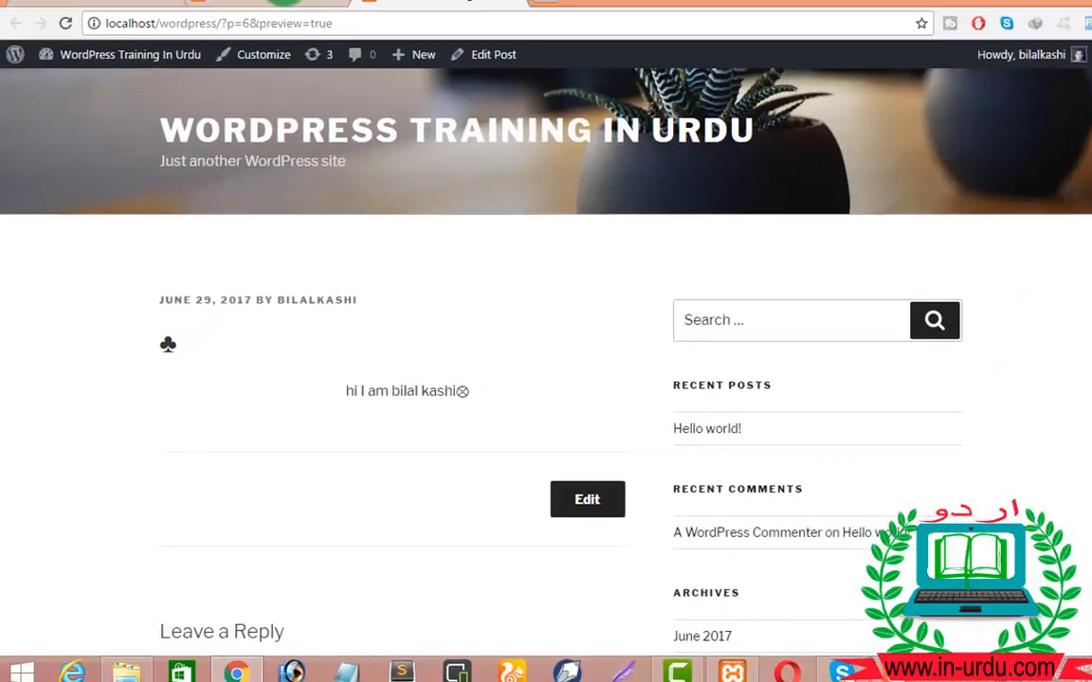
pyautogui.click(268, 11)
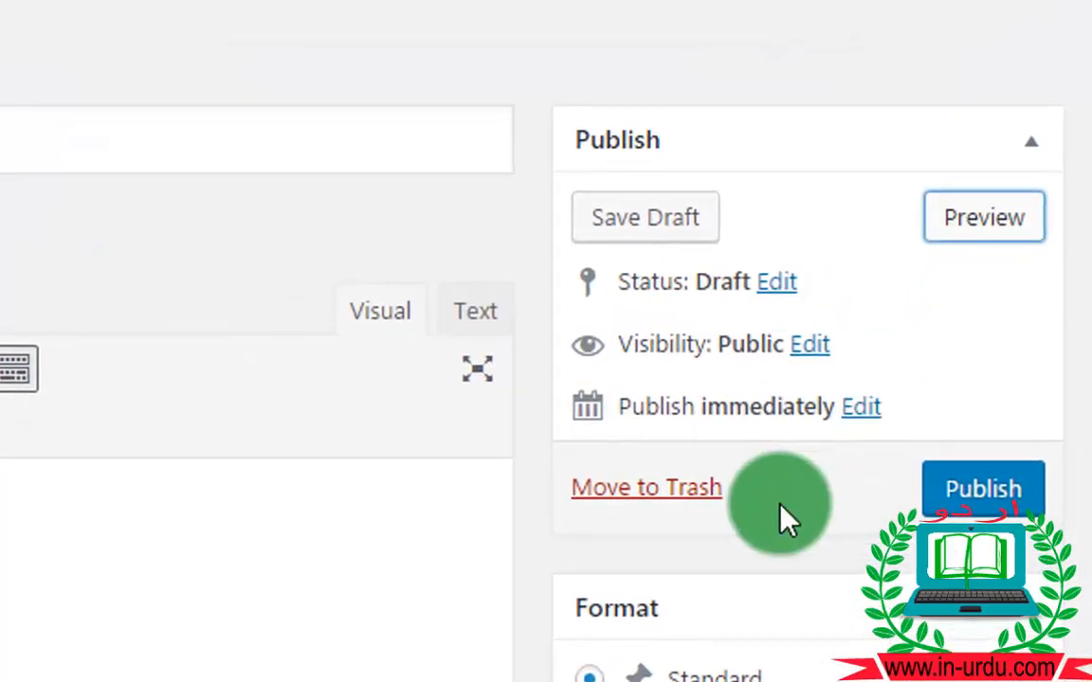